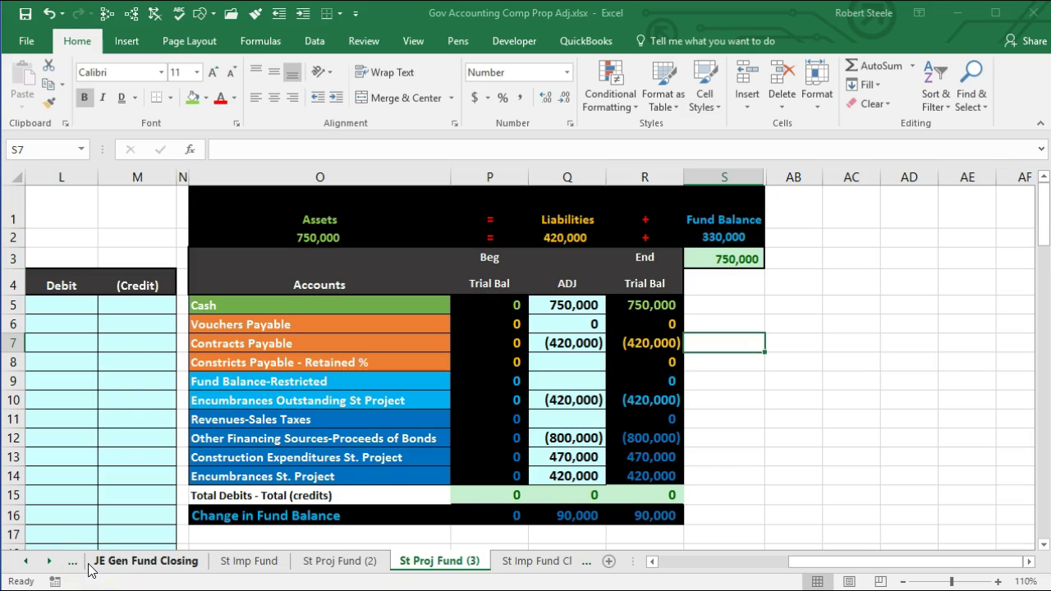
- Examine the St Proj Fund (3) worksheet's account names, beginning balances, adjustments and ending Cash formula
{"action": "key", "text": "Left"}
{"action": "key", "text": "Left"}
{"action": "key", "text": "Left"}
{"action": "key", "text": "Left"}
{"action": "key", "text": "Left"}
{"action": "key", "text": "Left"}
{"action": "key", "text": "Left"}
{"action": "key", "text": "Left"}
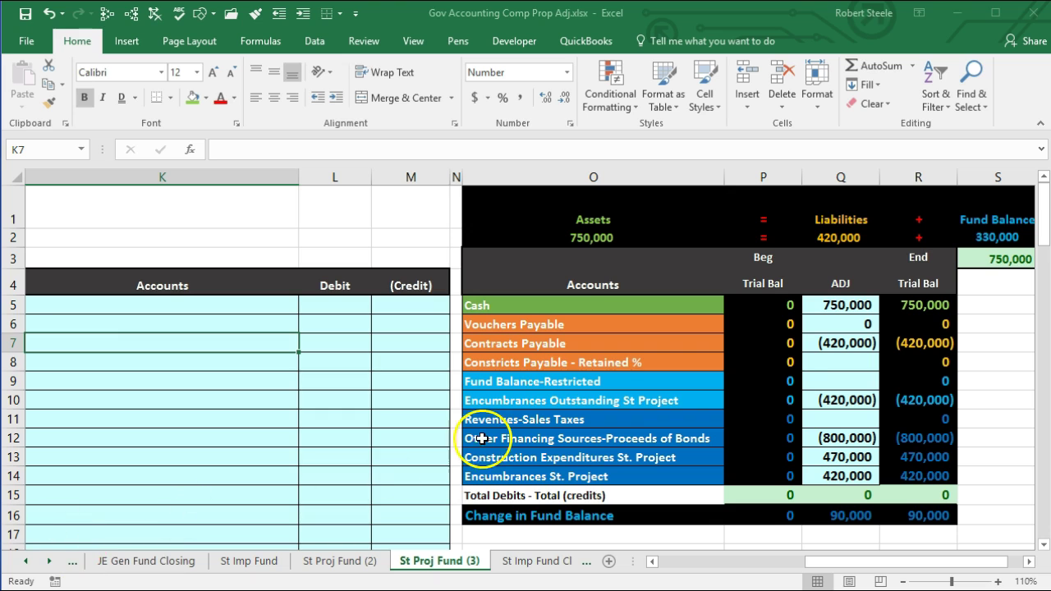
{"action": "left_click", "coordinate": [564, 304]}
{"action": "left_click_drag", "start_coordinate": [564, 304], "coordinate": [560, 472]}
{"action": "left_click_drag", "start_coordinate": [749, 325], "coordinate": [768, 456]}
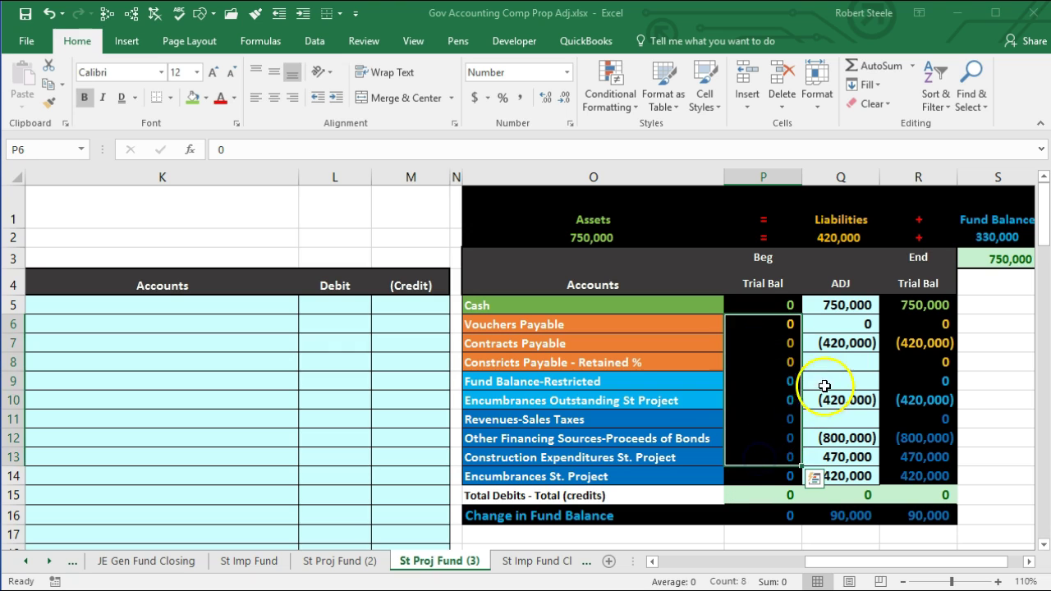
{"action": "left_click_drag", "start_coordinate": [849, 304], "coordinate": [842, 460]}
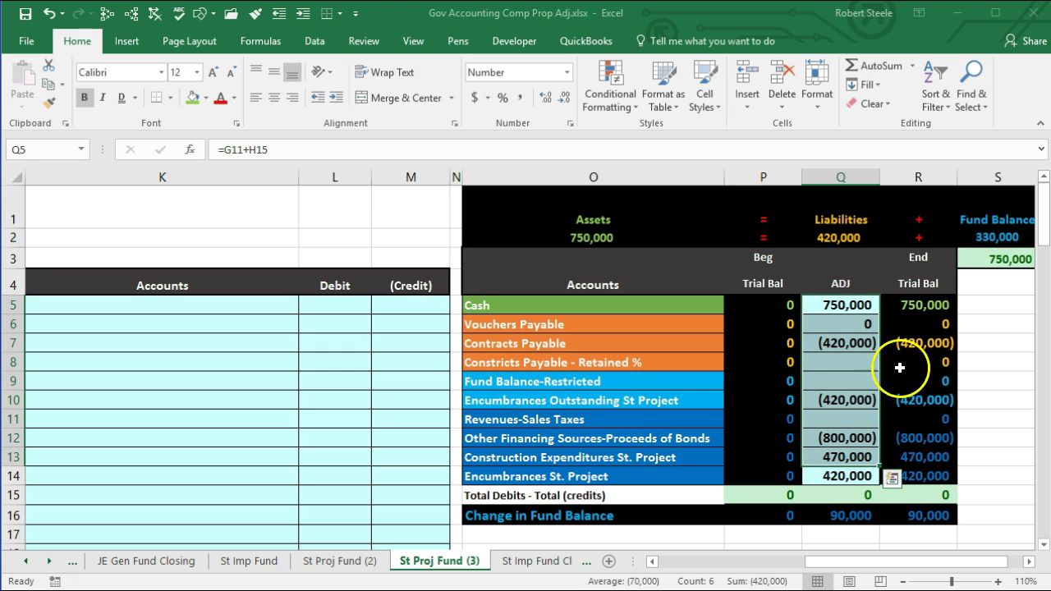
{"action": "left_click", "coordinate": [921, 309]}
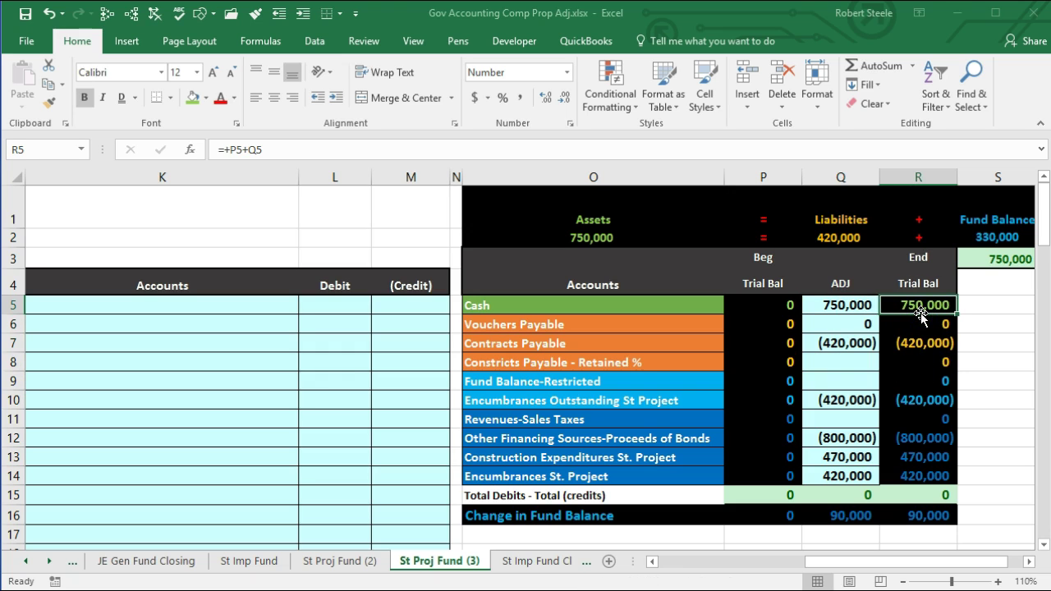
- Review the transaction data for the C6 partial project billing, including the payment amount and retention percent
{"action": "key", "text": "Left"}
{"action": "key", "text": "Left"}
{"action": "key", "text": "Left"}
{"action": "key", "text": "Left"}
{"action": "key", "text": "Left"}
{"action": "key", "text": "Left"}
{"action": "key", "text": "Left"}
{"action": "key", "text": "Left"}
{"action": "key", "text": "Left"}
{"action": "key", "text": "Left"}
{"action": "key", "text": "Left"}
{"action": "key", "text": "Left"}
{"action": "key", "text": "Left"}
{"action": "key", "text": "Left"}
{"action": "key", "text": "Left"}
{"action": "key", "text": "Left"}
{"action": "key", "text": "Left"}
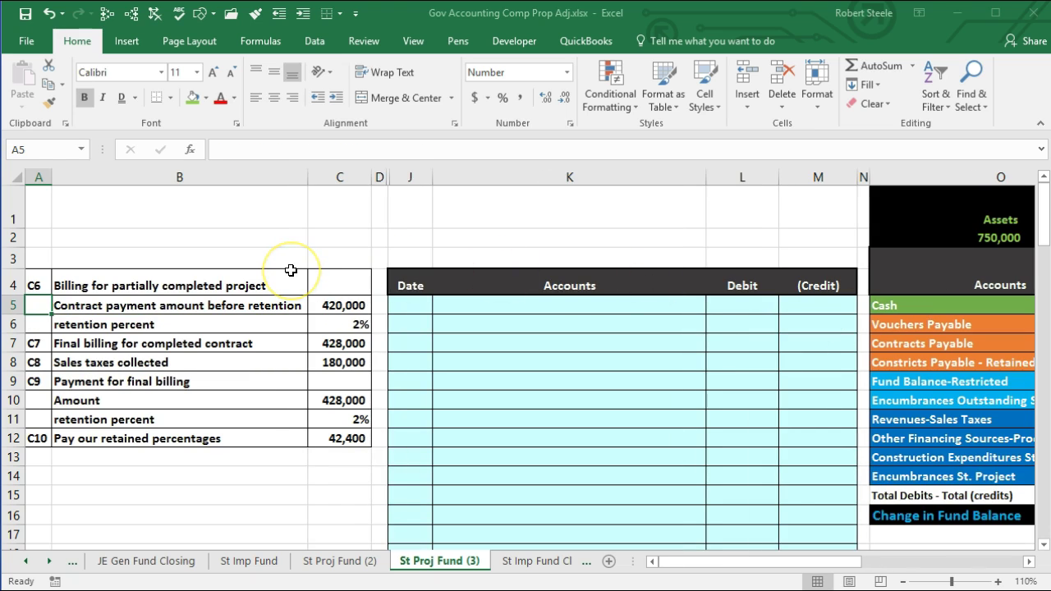
{"action": "left_click", "coordinate": [466, 353]}
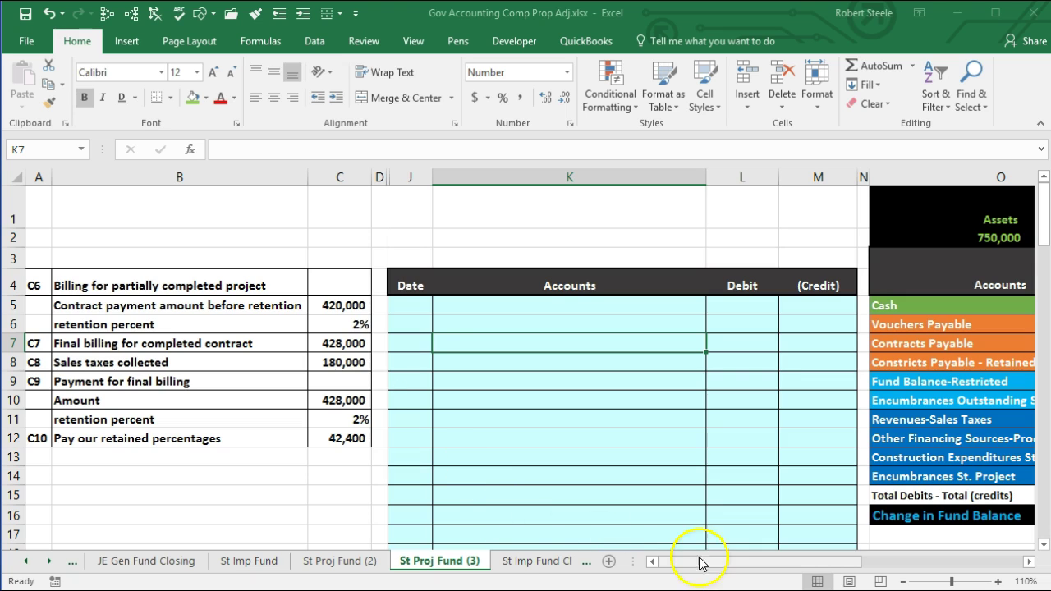
- Copy the Cash account name from the trial balance and paste it as values into the journal entry at K7
{"action": "left_click", "coordinate": [739, 395]}
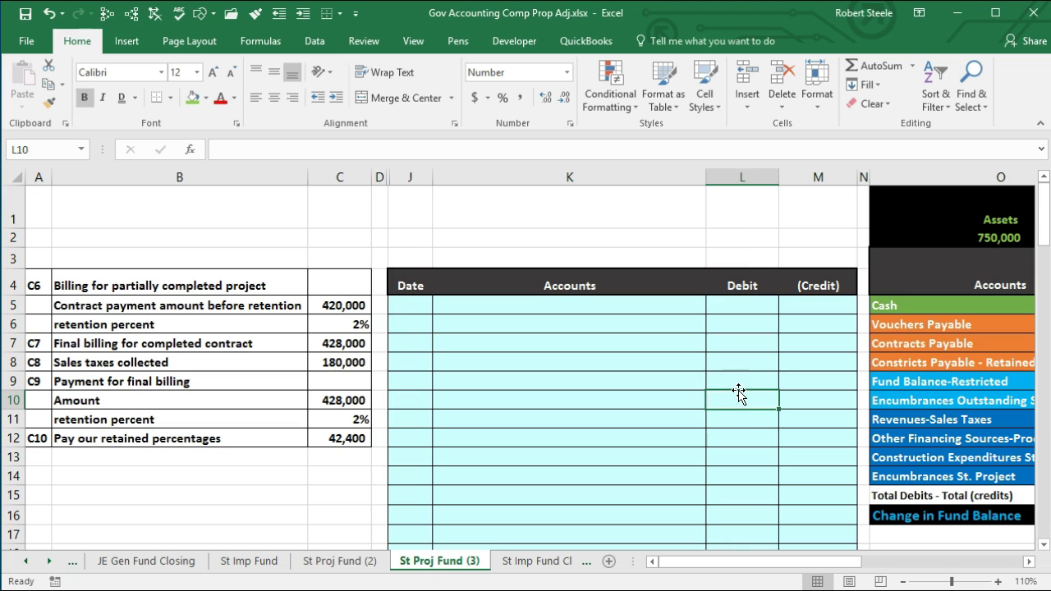
{"action": "key", "text": "Right"}
{"action": "key", "text": "Right"}
{"action": "key", "text": "Right"}
{"action": "key", "text": "Right"}
{"action": "key", "text": "Right"}
{"action": "key", "text": "Right"}
{"action": "key", "text": "Right"}
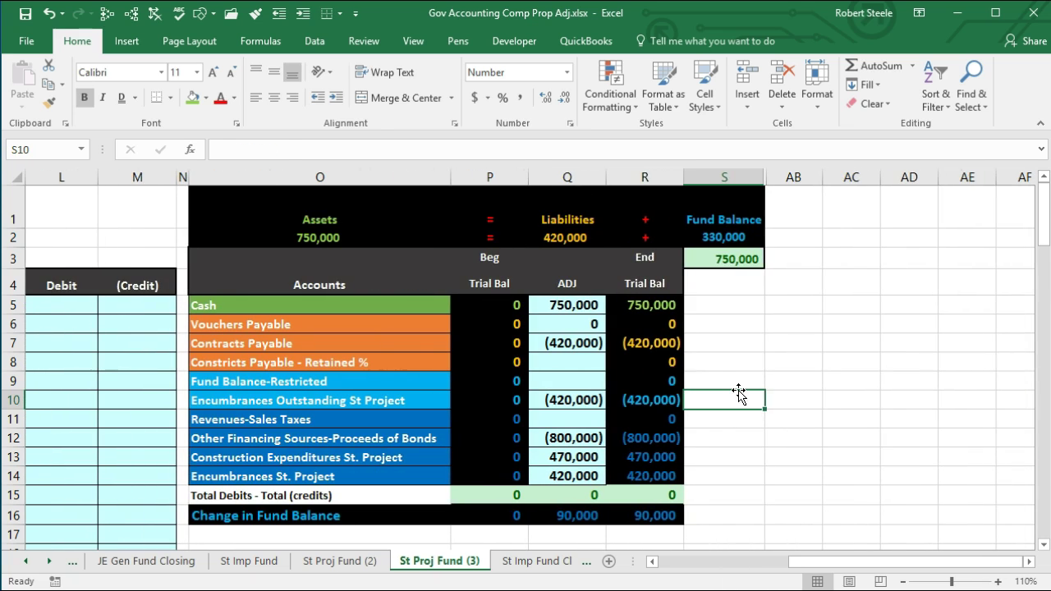
{"action": "left_click", "coordinate": [651, 304]}
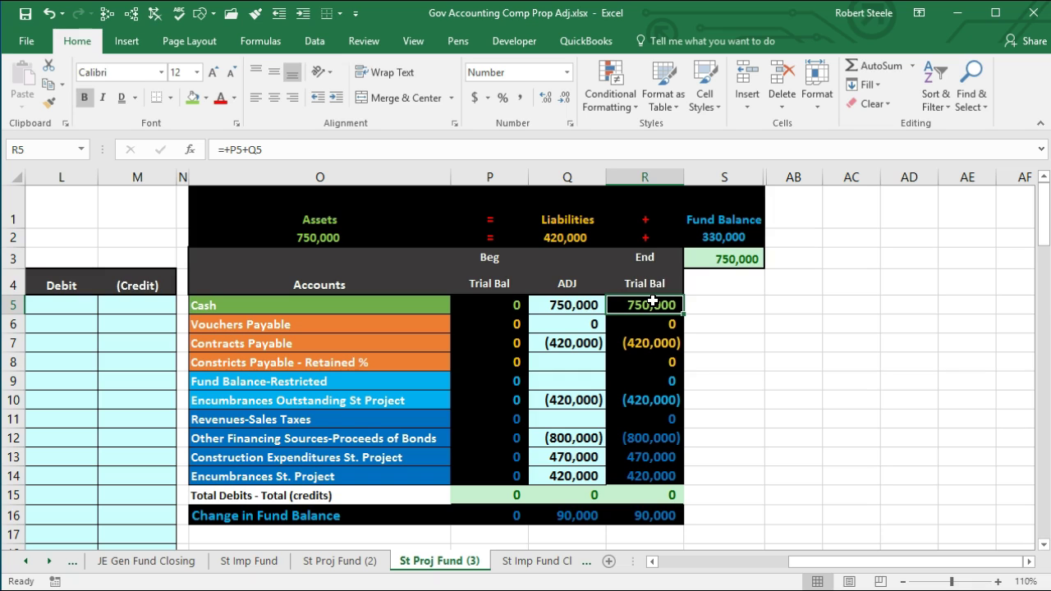
{"action": "left_click", "coordinate": [289, 304]}
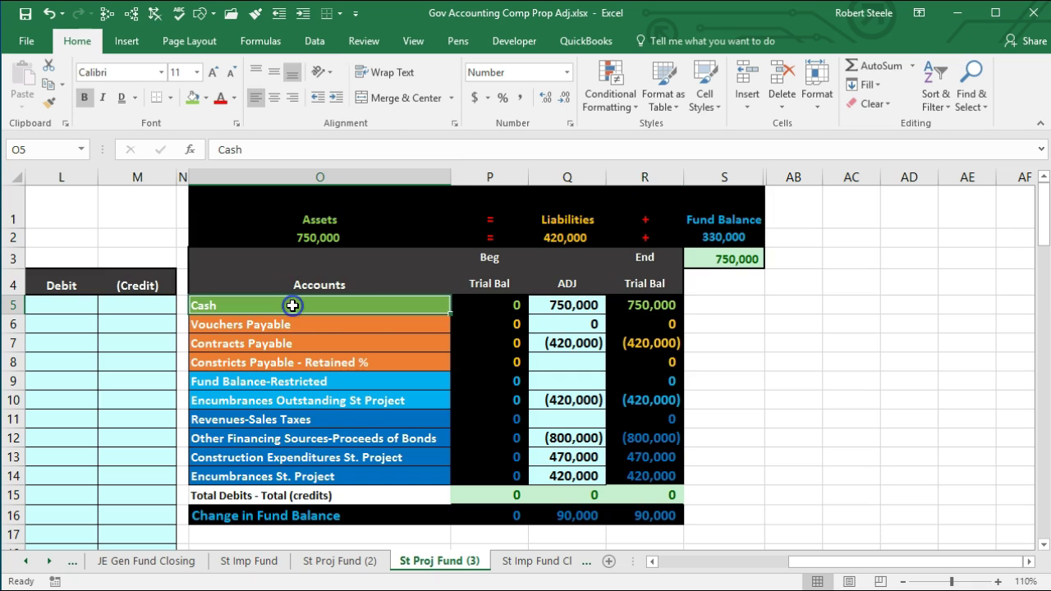
{"action": "right_click", "coordinate": [292, 304]}
{"action": "left_click", "coordinate": [312, 338]}
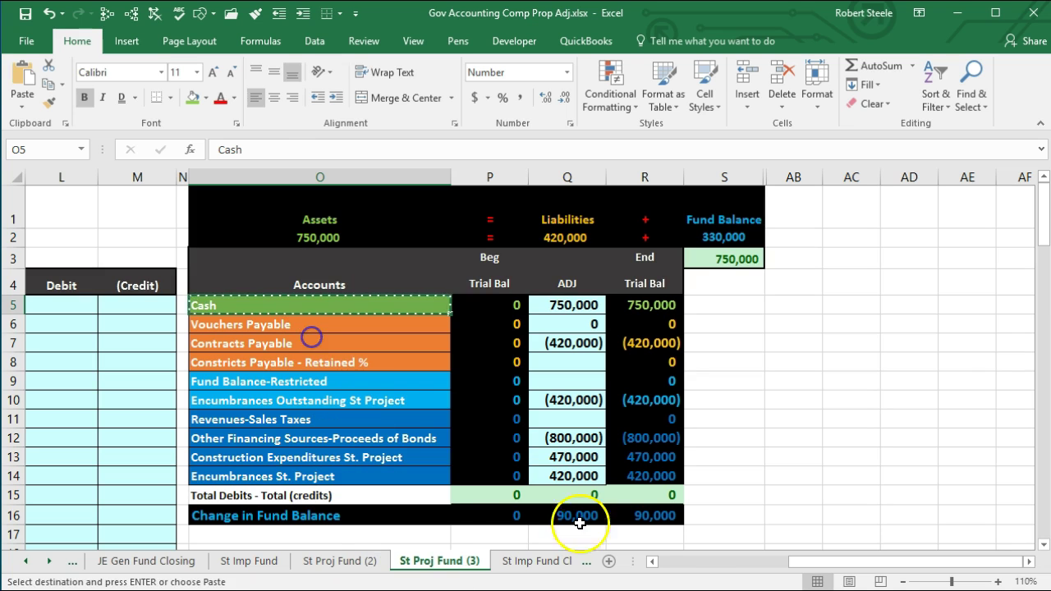
{"action": "left_click", "coordinate": [652, 562]}
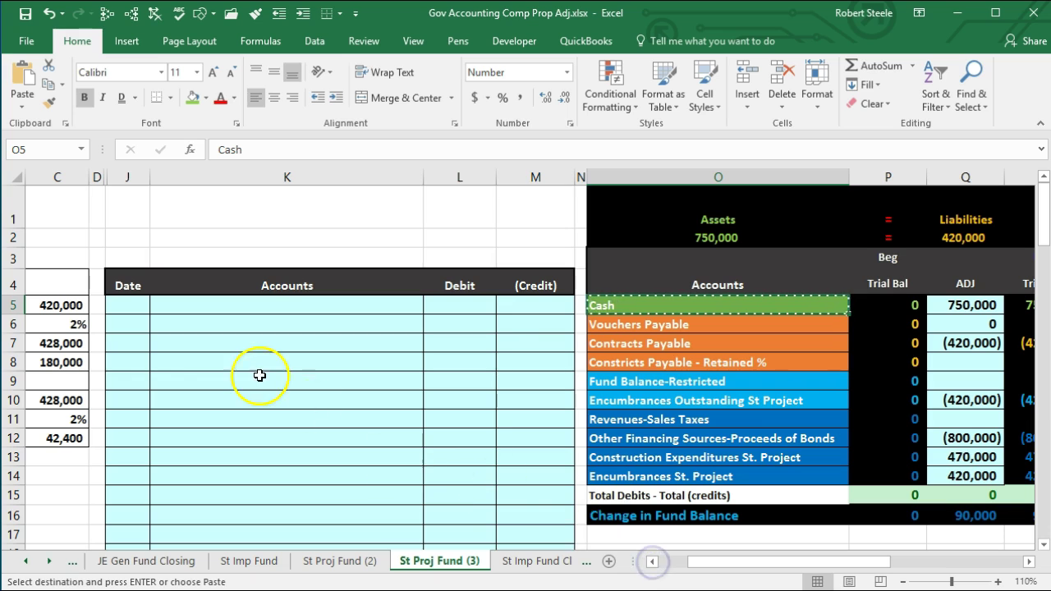
{"action": "left_click", "coordinate": [202, 344]}
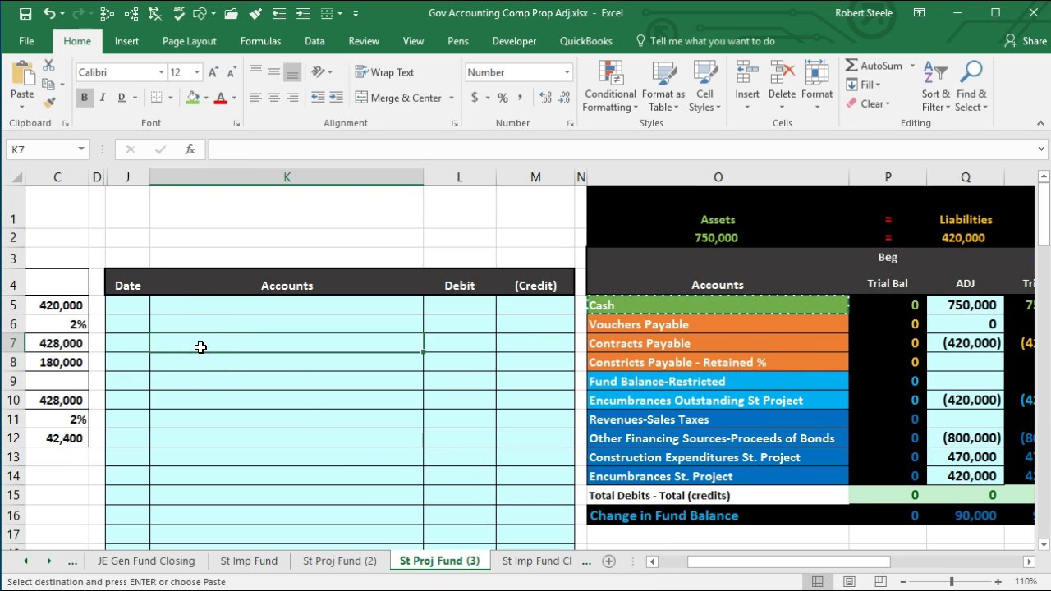
{"action": "right_click", "coordinate": [200, 347]}
{"action": "left_click", "coordinate": [262, 426]}
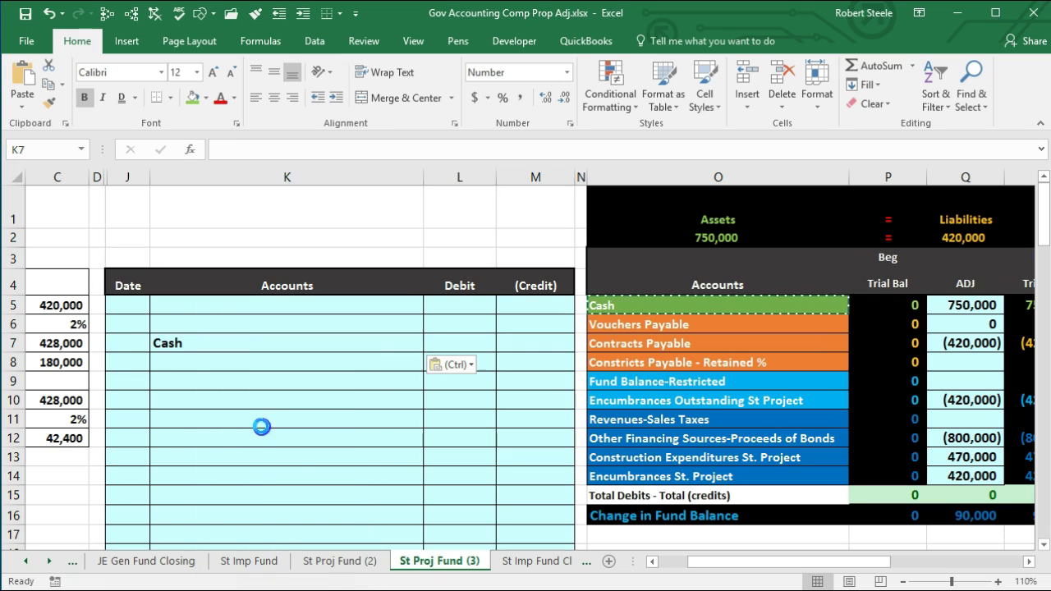
- Copy the Contracts Payable account name from the trial balance and paste it as values into the journal entry at K5
{"action": "left_click", "coordinate": [241, 472]}
{"action": "key", "text": "Left"}
{"action": "key", "text": "Left"}
{"action": "key", "text": "Left"}
{"action": "key", "text": "Left"}
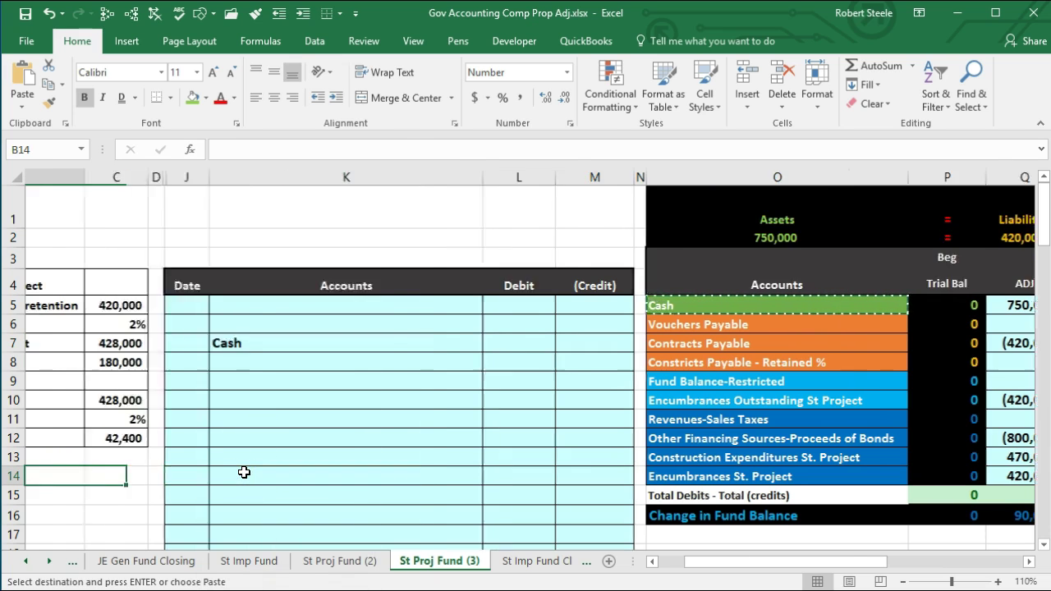
{"action": "key", "text": "Left"}
{"action": "left_click", "coordinate": [473, 340]}
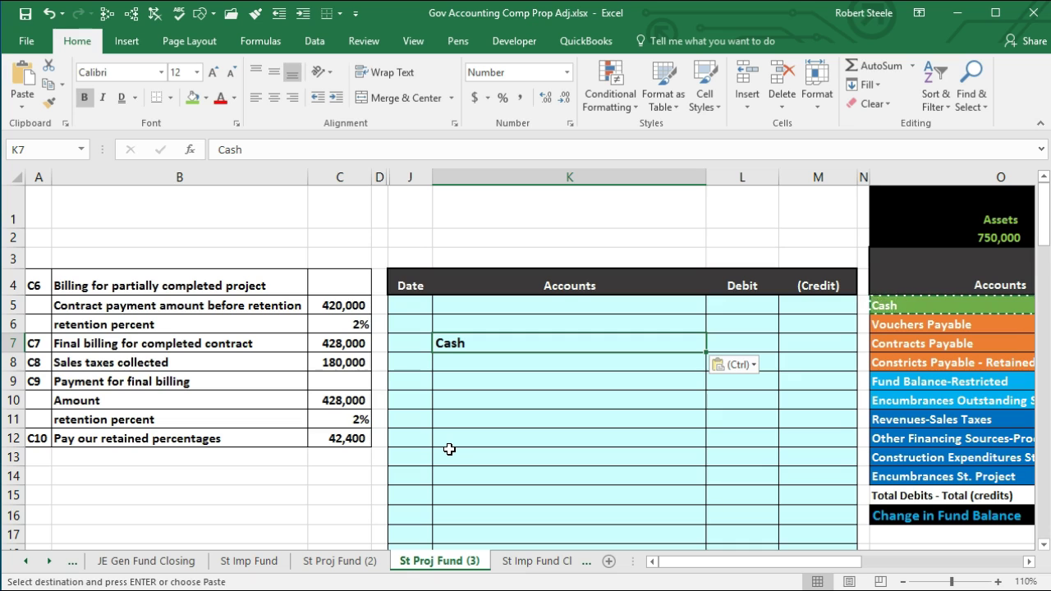
{"action": "key", "text": "Right"}
{"action": "key", "text": "Right"}
{"action": "key", "text": "Right"}
{"action": "key", "text": "Right"}
{"action": "key", "text": "Right"}
{"action": "key", "text": "Right"}
{"action": "key", "text": "Right"}
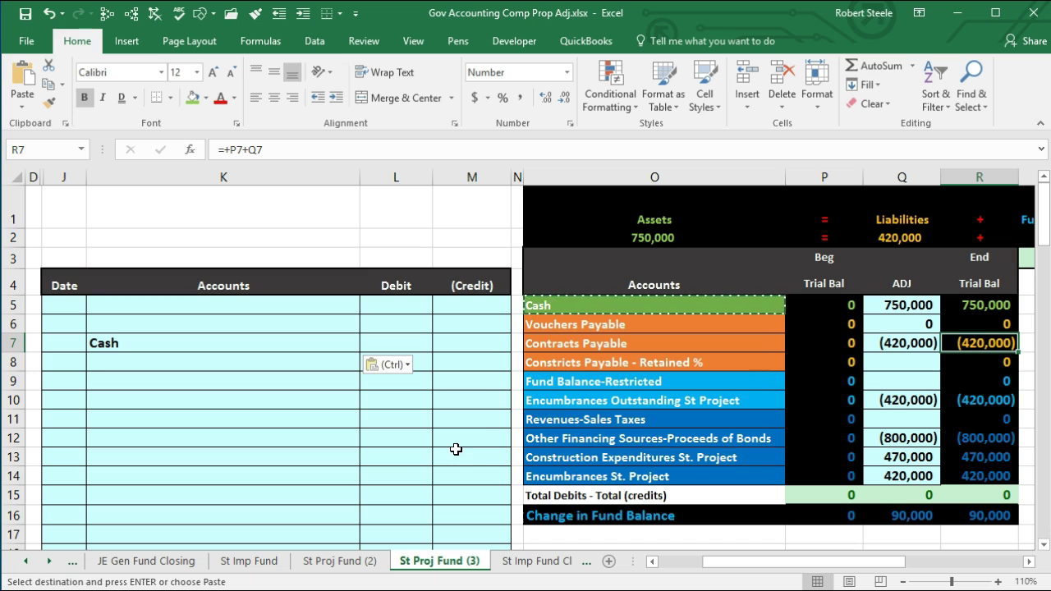
{"action": "left_click", "coordinate": [564, 343]}
{"action": "right_click", "coordinate": [562, 344]}
{"action": "left_click", "coordinate": [579, 375]}
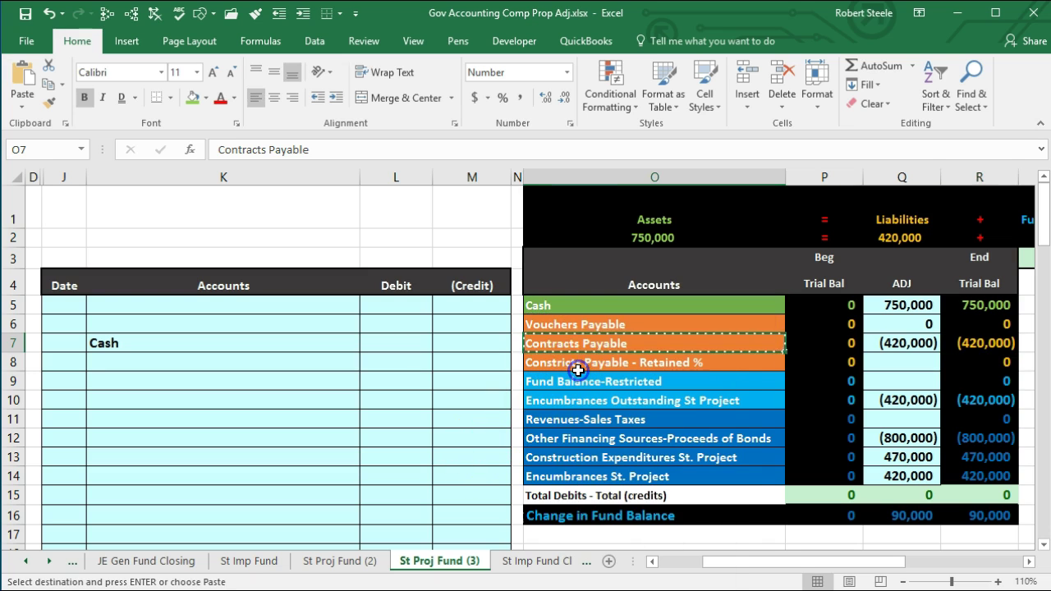
{"action": "left_click", "coordinate": [164, 308]}
{"action": "right_click", "coordinate": [164, 308]}
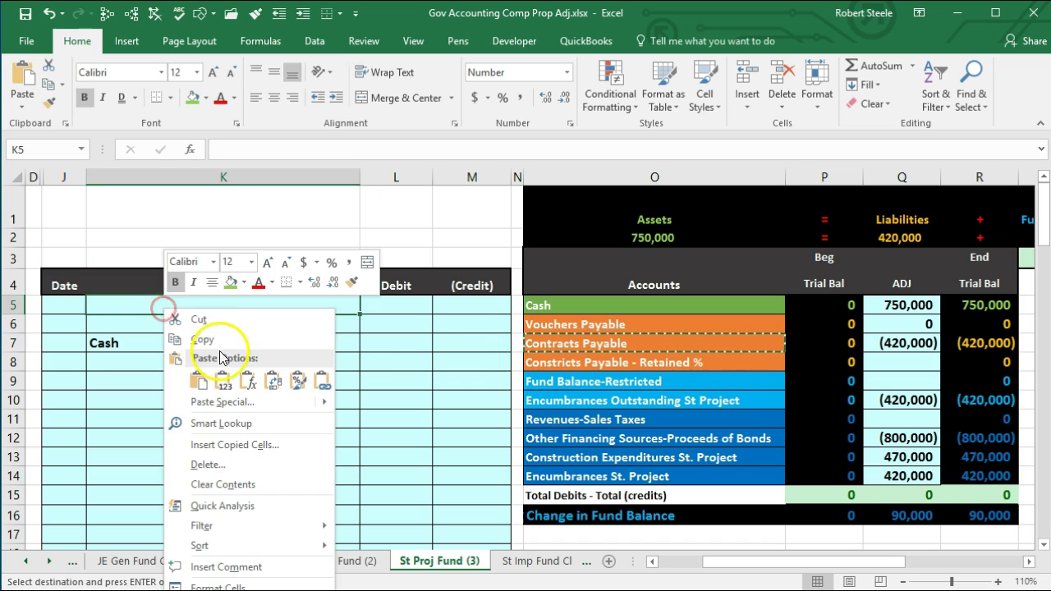
{"action": "left_click", "coordinate": [218, 377]}
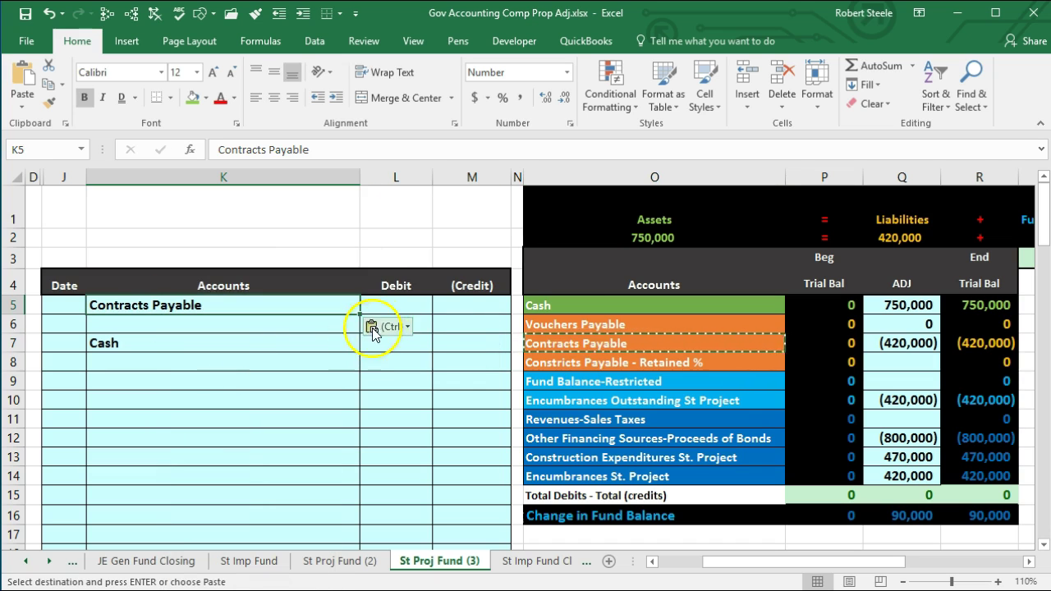
- Enter a debit of 420,000 for Contracts Payable in cell L5
{"action": "left_click", "coordinate": [389, 303]}
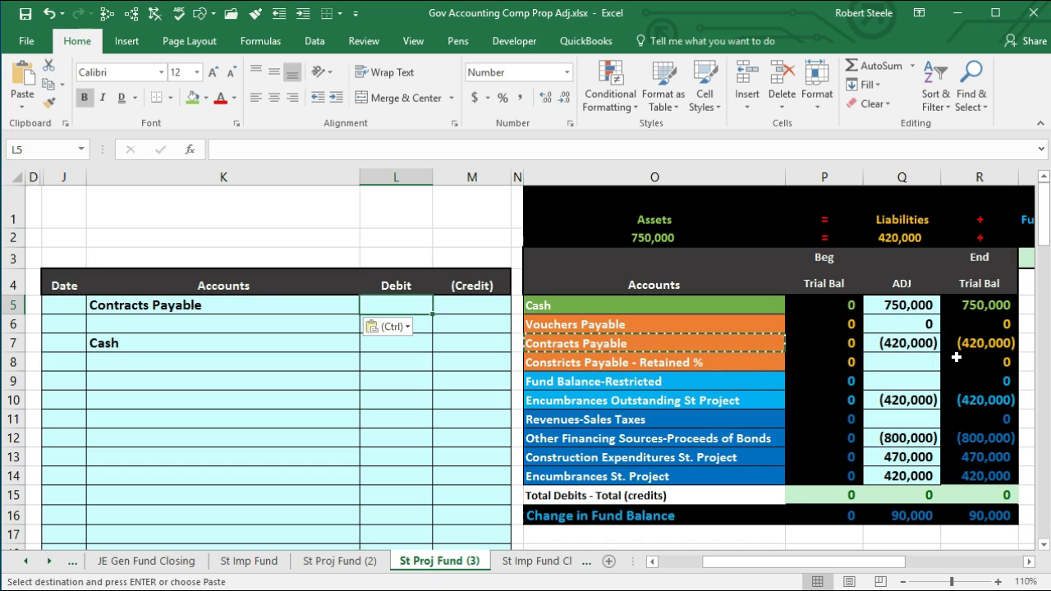
{"action": "type", "text": "4200"}
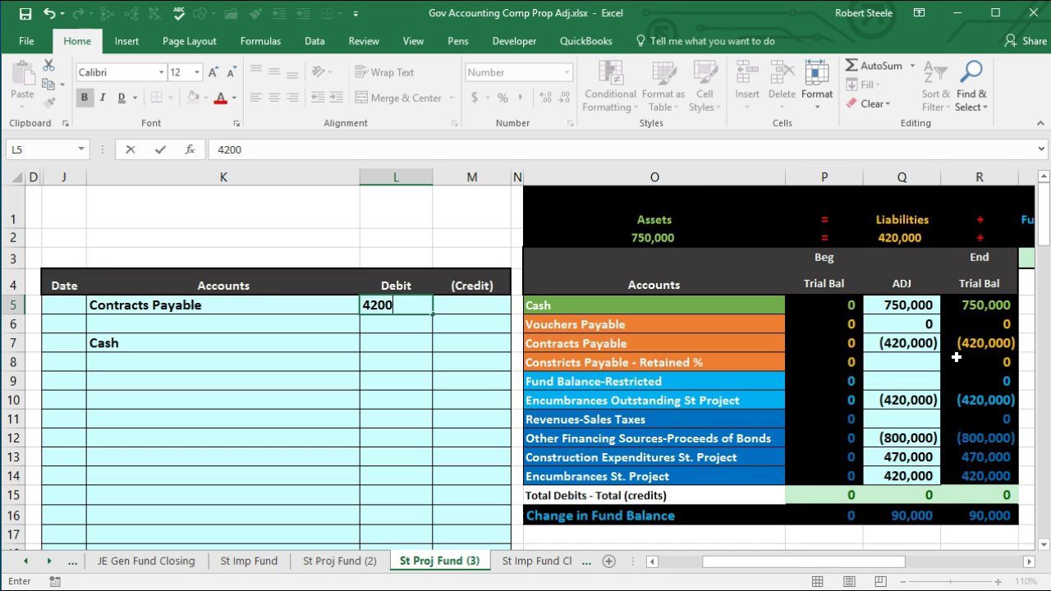
{"action": "type", "text": "20,000"}
{"action": "key", "text": "Return"}
- Copy the Constricts Payable - Retained % account name from the trial balance and paste it as values into K6
{"action": "key", "text": "Home"}
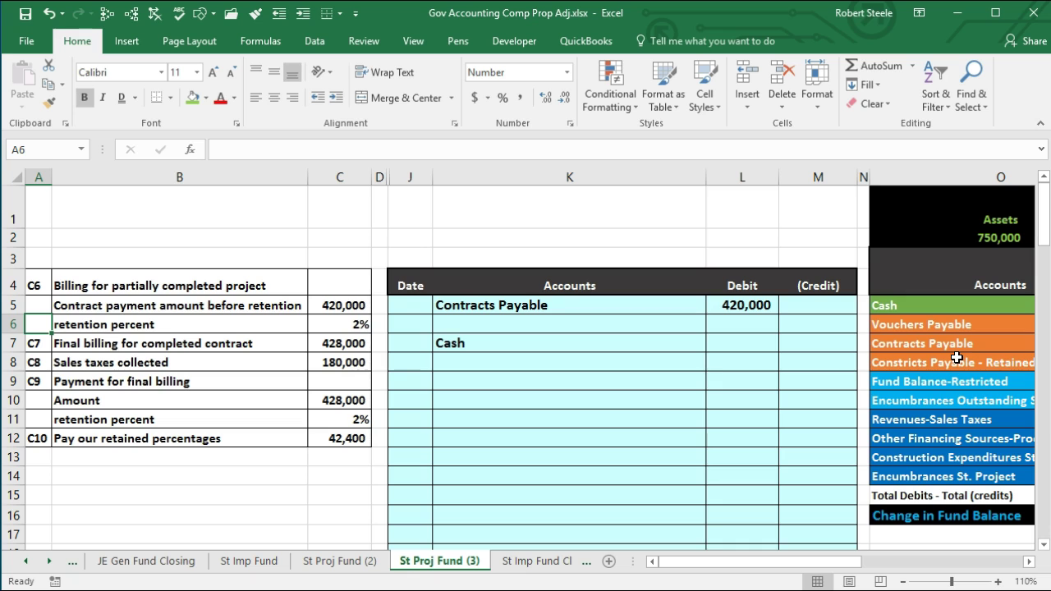
{"action": "key", "text": "Right"}
{"action": "key", "text": "Right"}
{"action": "key", "text": "Right"}
{"action": "key", "text": "Right"}
{"action": "key", "text": "Right"}
{"action": "key", "text": "Right"}
{"action": "key", "text": "Right"}
{"action": "key", "text": "Right"}
{"action": "key", "text": "Right"}
{"action": "key", "text": "Right"}
{"action": "key", "text": "Right"}
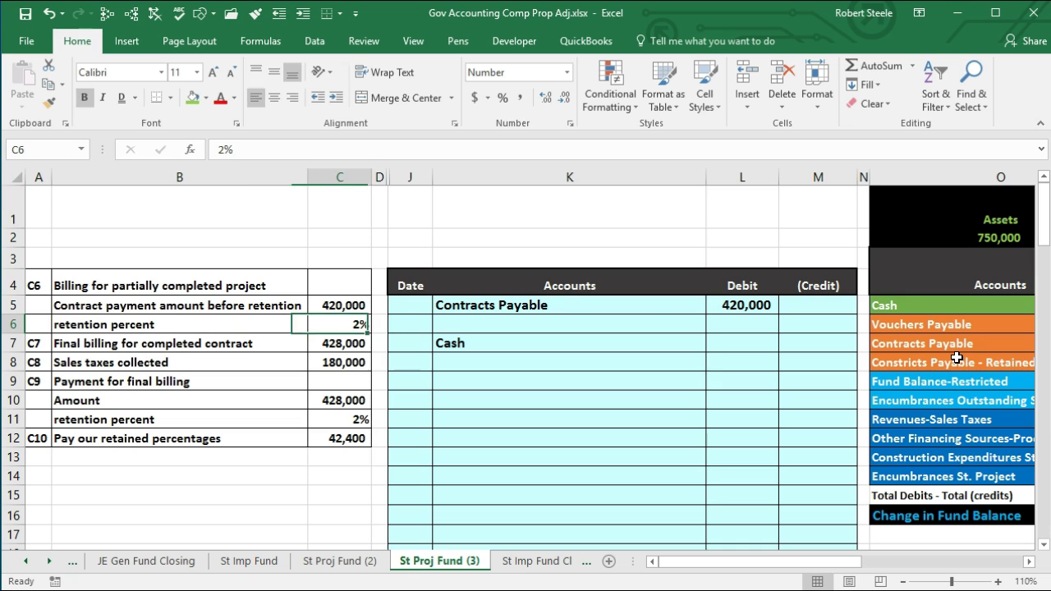
{"action": "key", "text": "Right"}
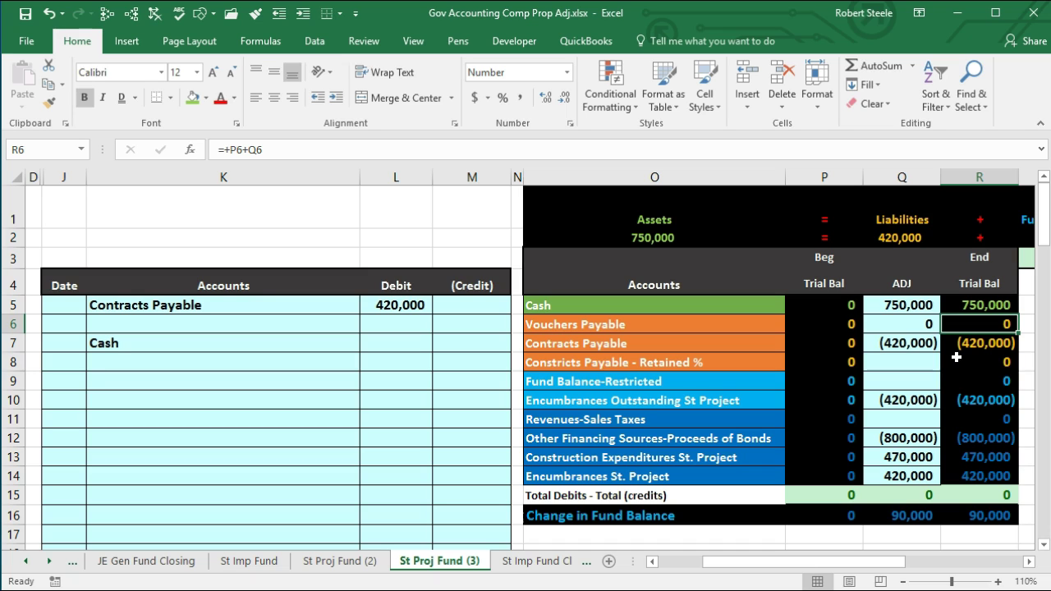
{"action": "left_click", "coordinate": [730, 363]}
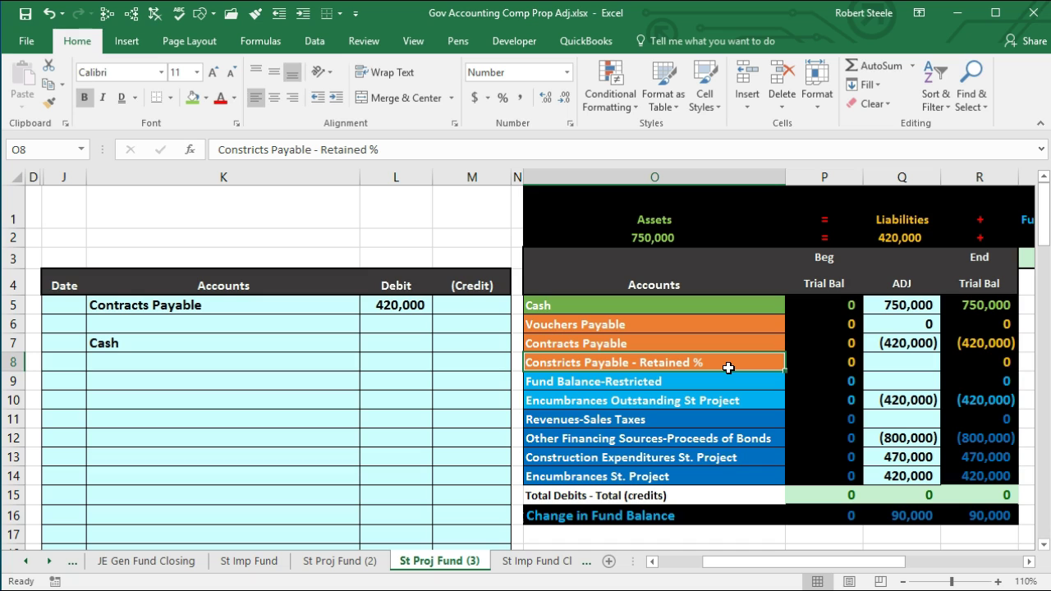
{"action": "right_click", "coordinate": [728, 368]}
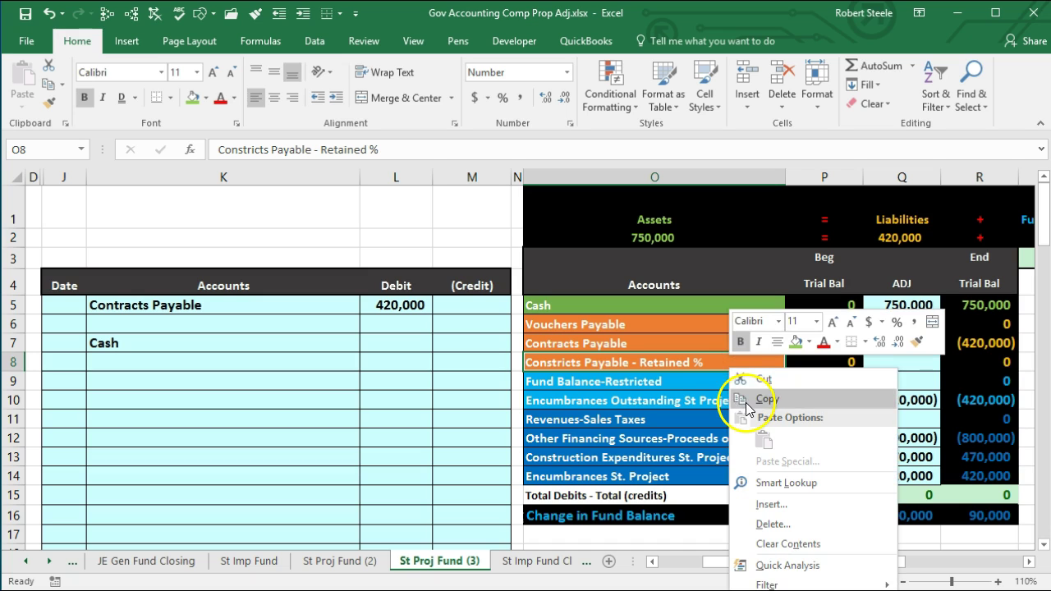
{"action": "left_click", "coordinate": [746, 402]}
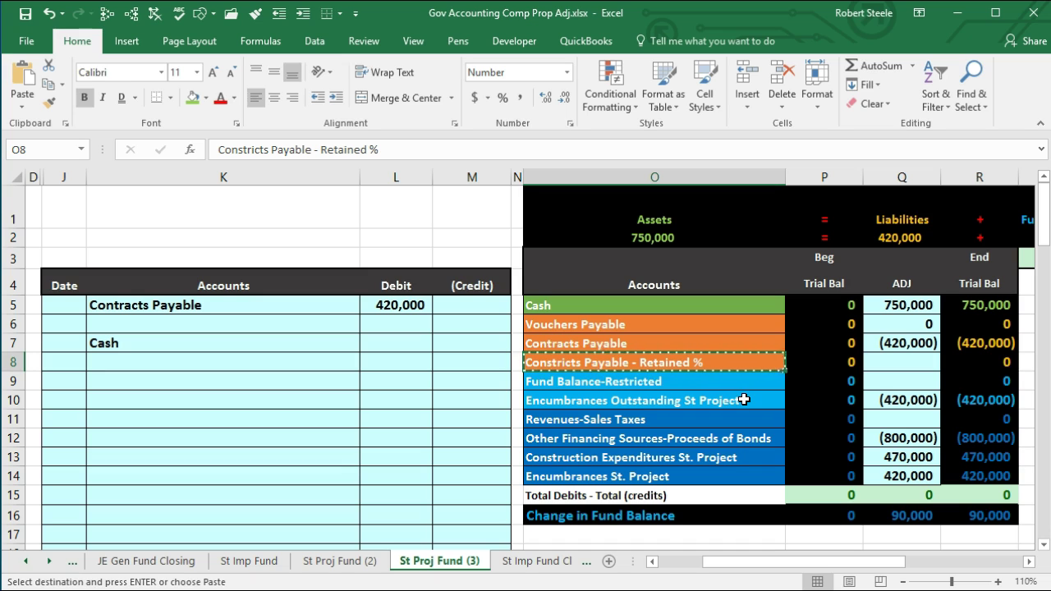
{"action": "left_click", "coordinate": [630, 386]}
{"action": "left_click", "coordinate": [307, 323]}
{"action": "right_click", "coordinate": [246, 324]}
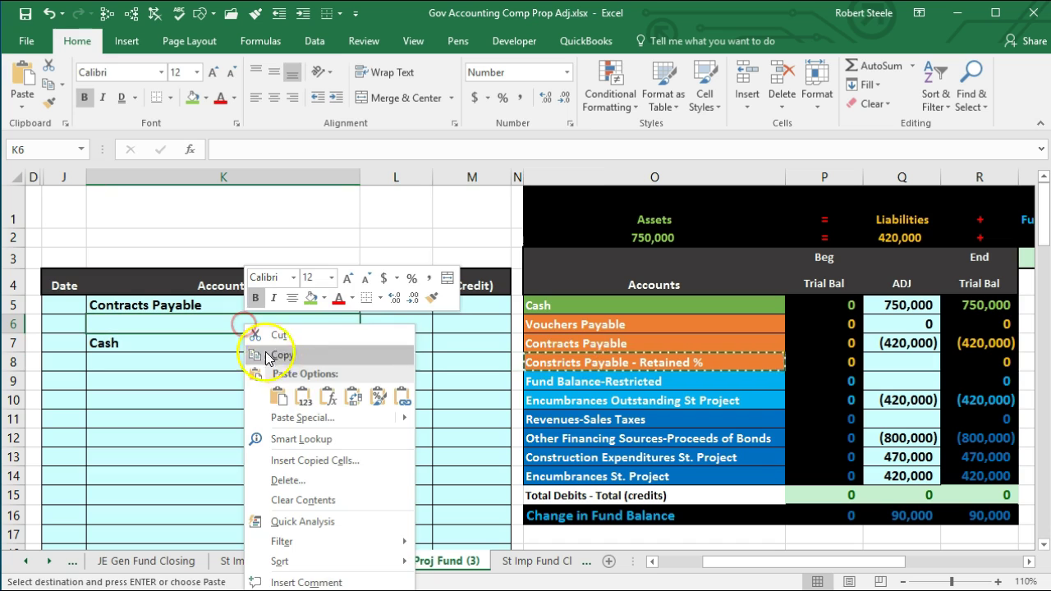
{"action": "left_click", "coordinate": [301, 398]}
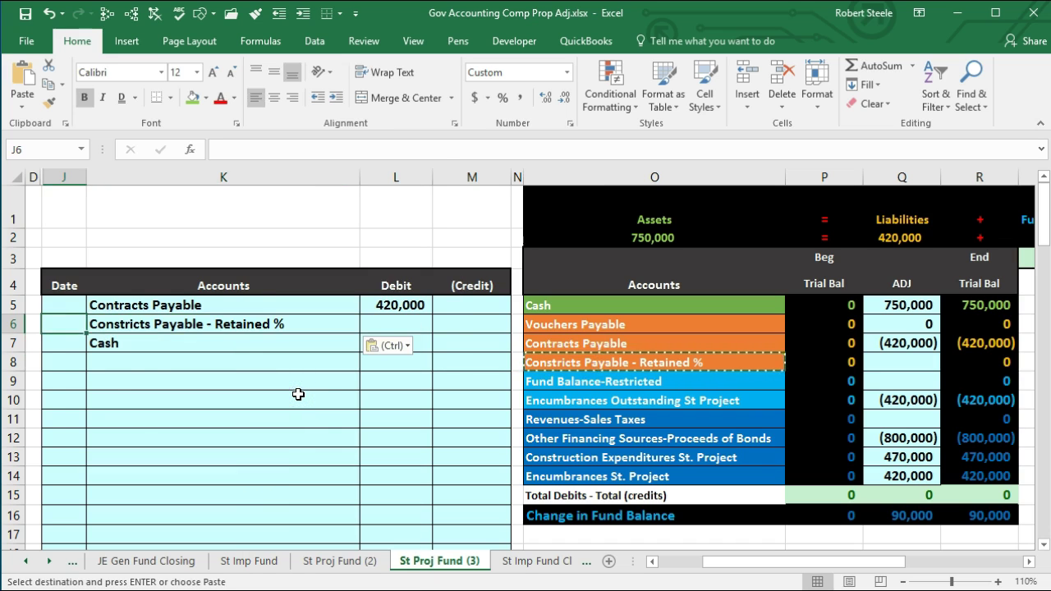
- Switch to Calculator and compute the retained amount as 420,000 times 2%
{"action": "key", "text": "Home"}
{"action": "key", "text": "Right"}
{"action": "key", "text": "Right"}
{"action": "left_click", "coordinate": [337, 354]}
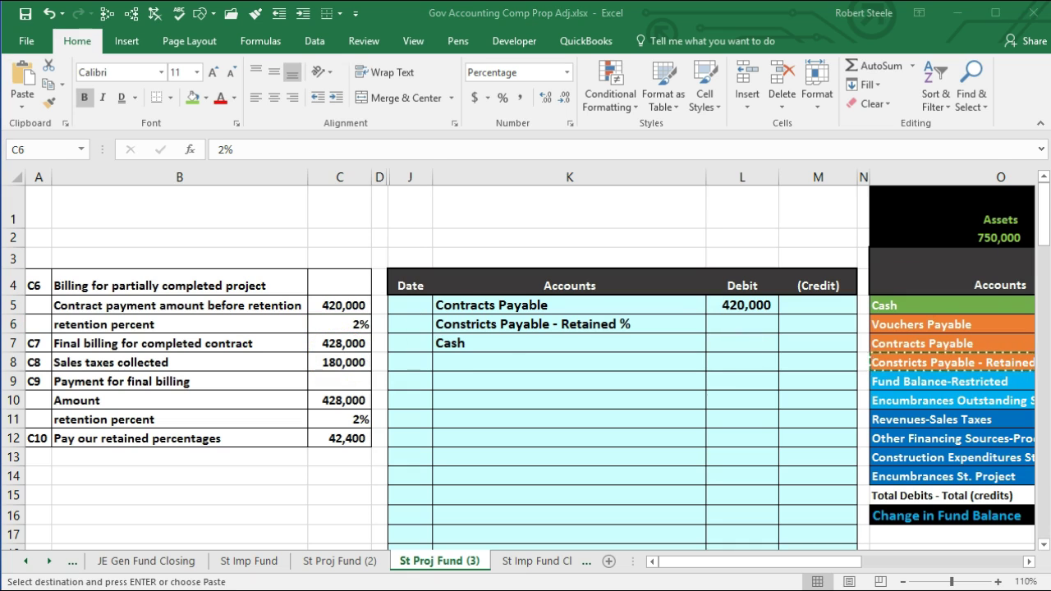
{"action": "left_click_drag", "start_coordinate": [703, 150], "coordinate": [683, 151]}
{"action": "type", "text": "420000*"}
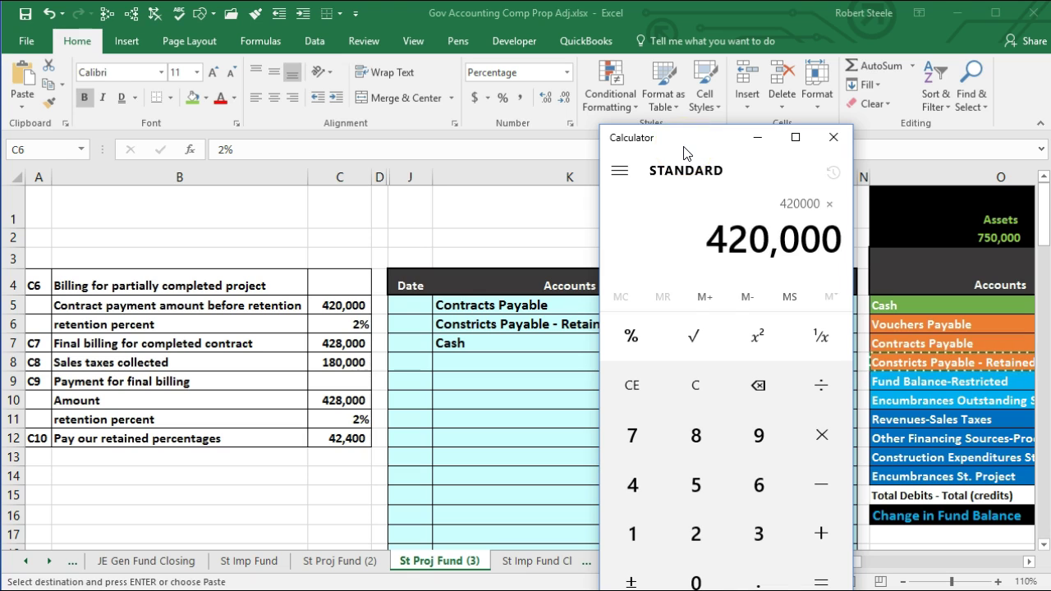
{"action": "type", "text": "2%"}
{"action": "key", "text": "Return"}
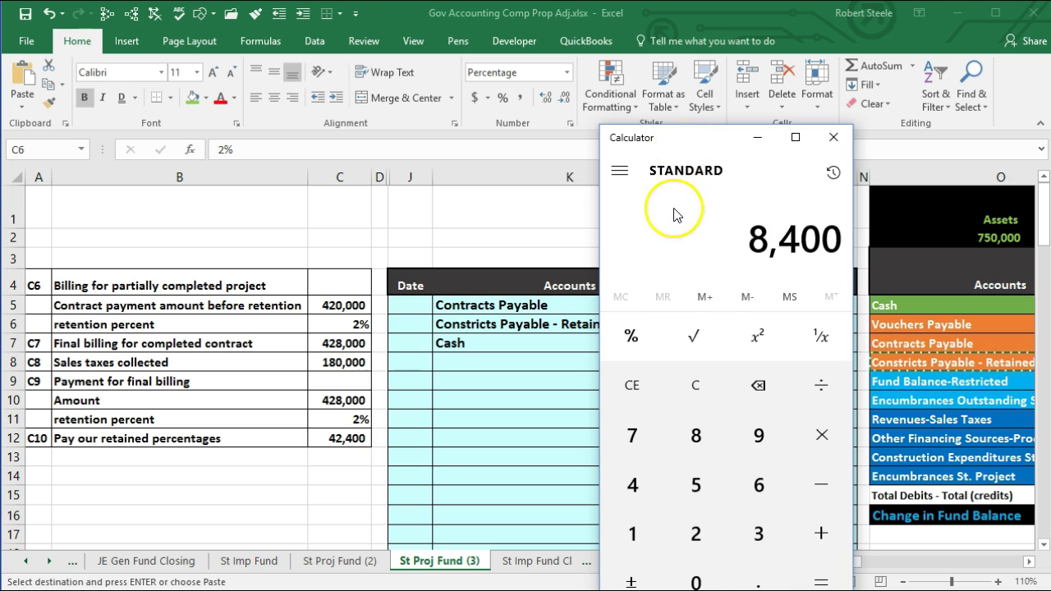
- Return to the Excel worksheet and credit the retained percentage account in M6 with the formula -C5*C6
{"action": "left_click", "coordinate": [566, 365]}
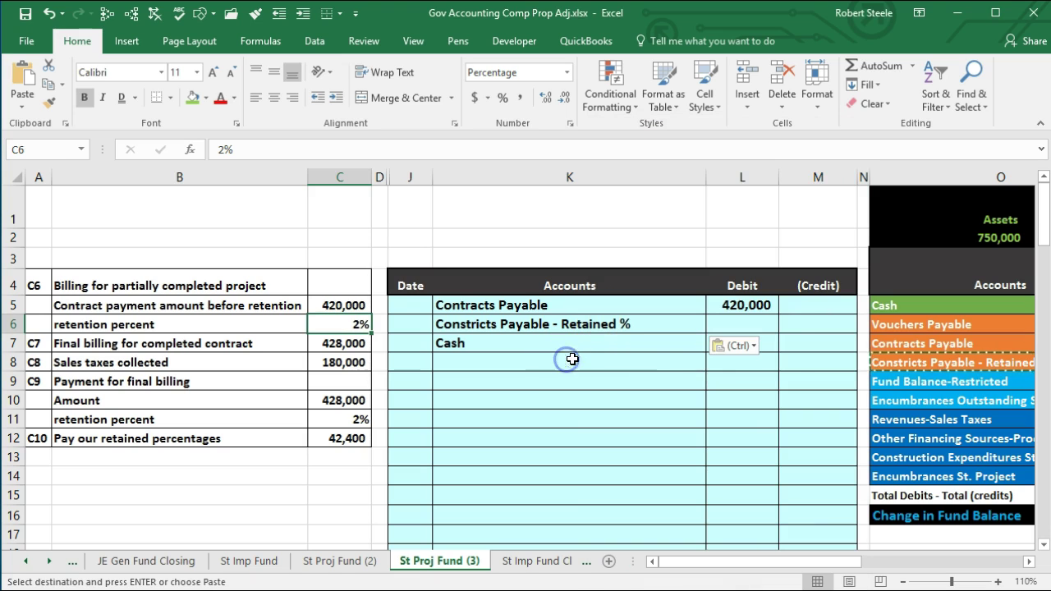
{"action": "left_click", "coordinate": [799, 331]}
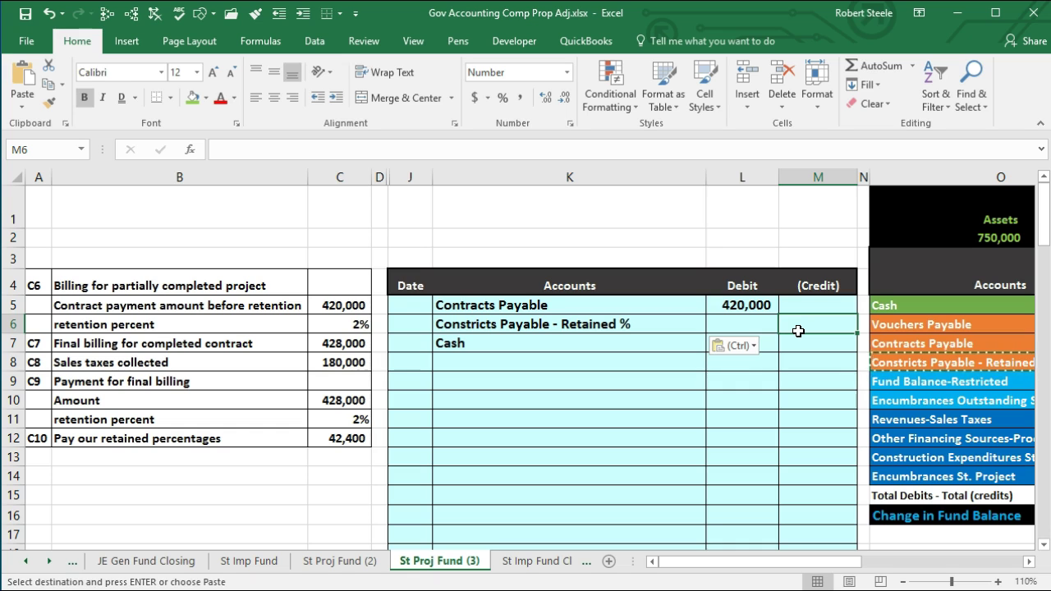
{"action": "type", "text": "-"}
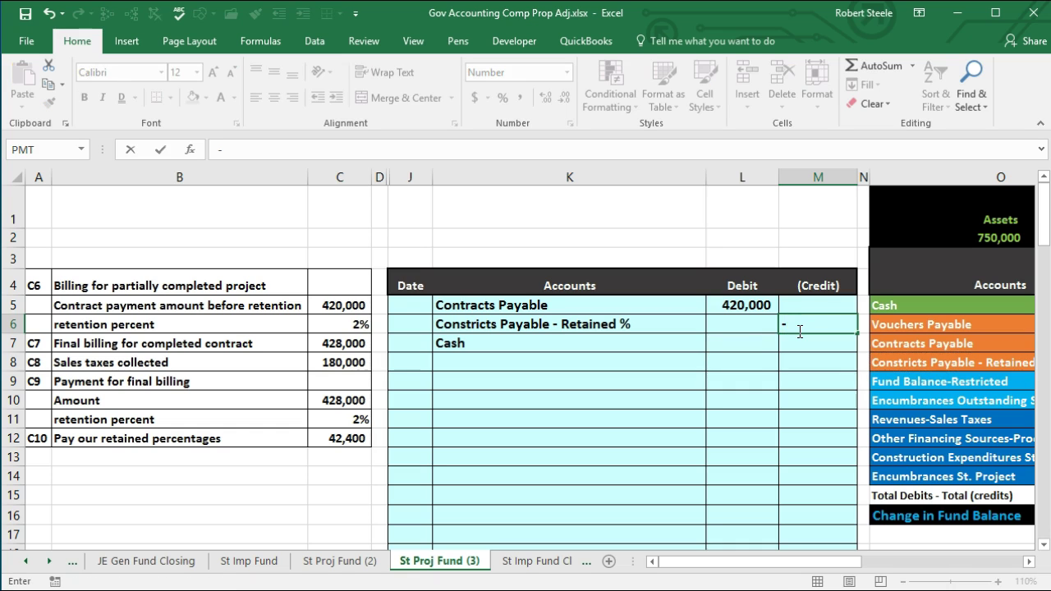
{"action": "left_click", "coordinate": [340, 303]}
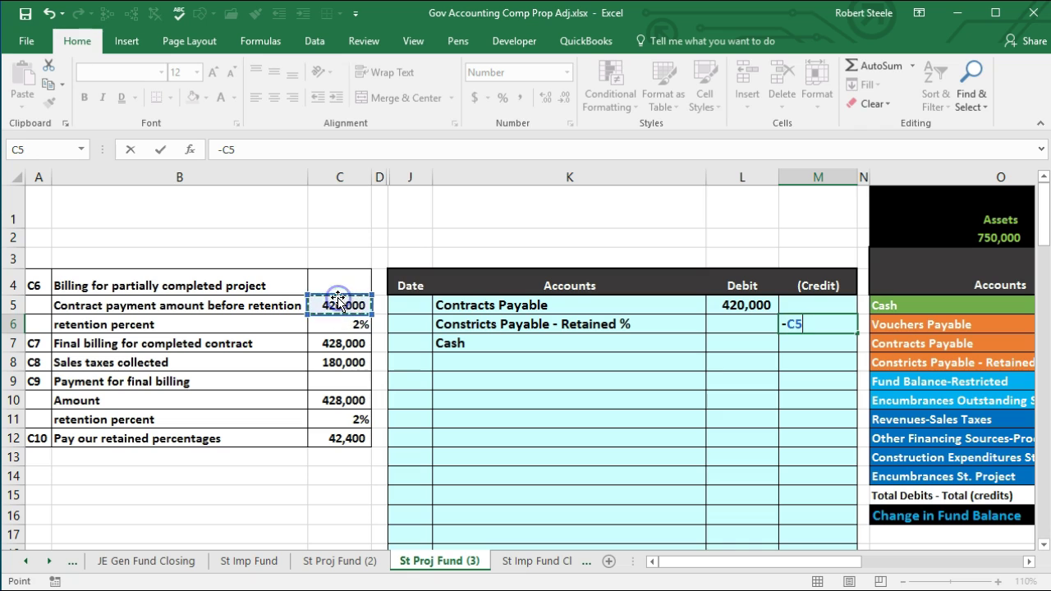
{"action": "type", "text": "*"}
{"action": "left_click", "coordinate": [337, 322]}
{"action": "key", "text": "Return"}
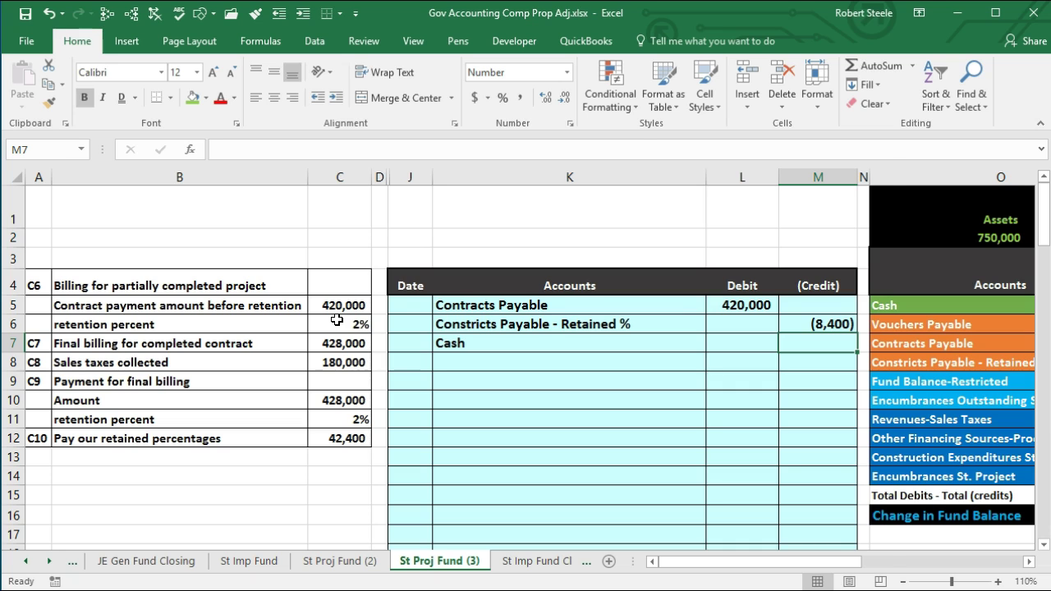
- Switch to Calculator, compute 420,000 minus 8,400 for the cash payment, and close it
{"action": "key", "text": "XF86Calculator"}
{"action": "left_click_drag", "start_coordinate": [651, 176], "coordinate": [150, 201]}
{"action": "type", "text": "4200000"}
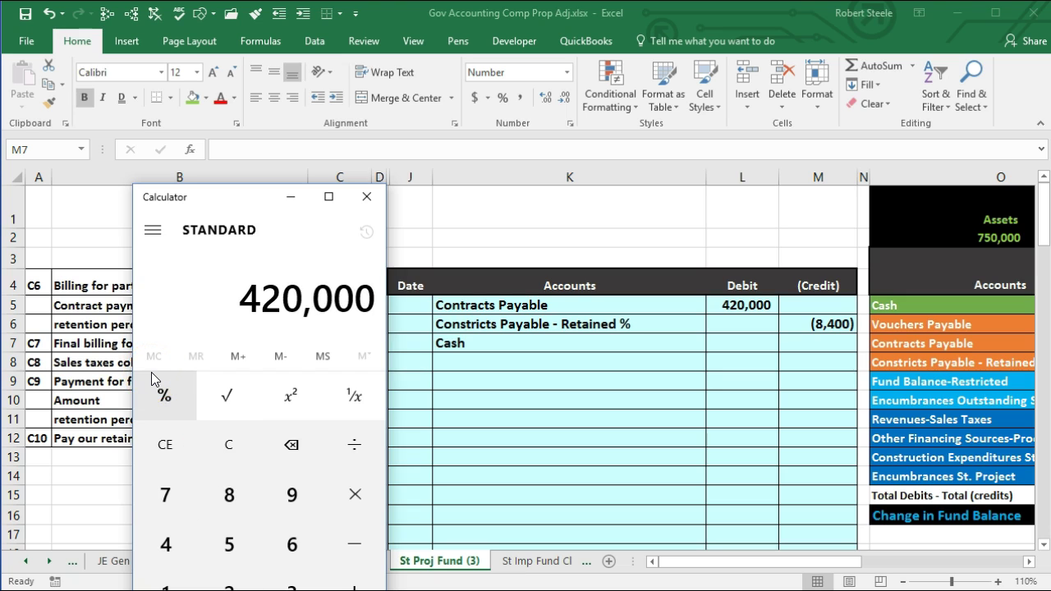
{"action": "type", "text": "-8400"}
{"action": "key", "text": "Return"}
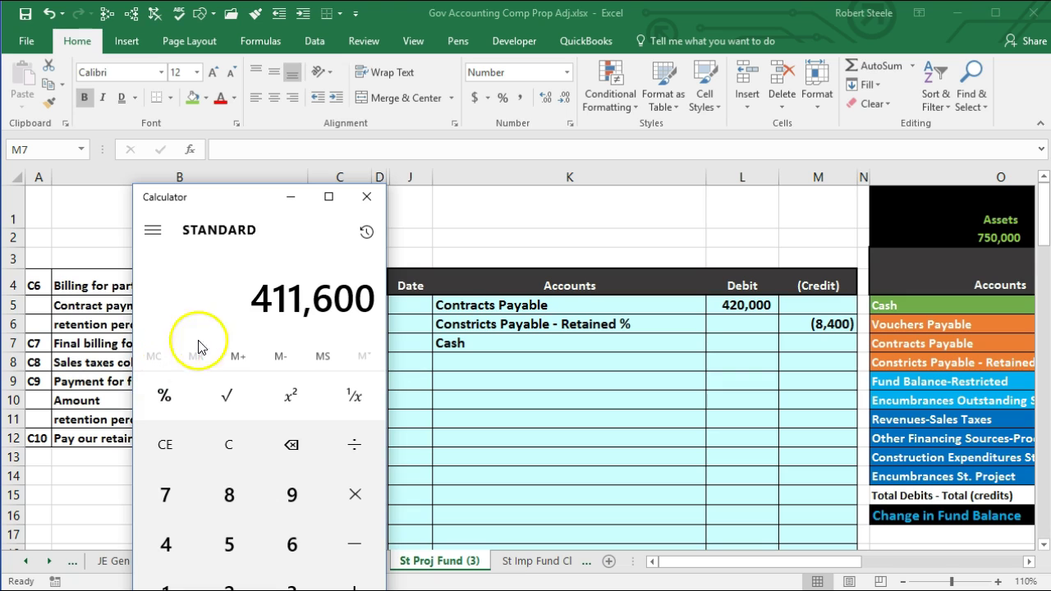
{"action": "left_click", "coordinate": [366, 197]}
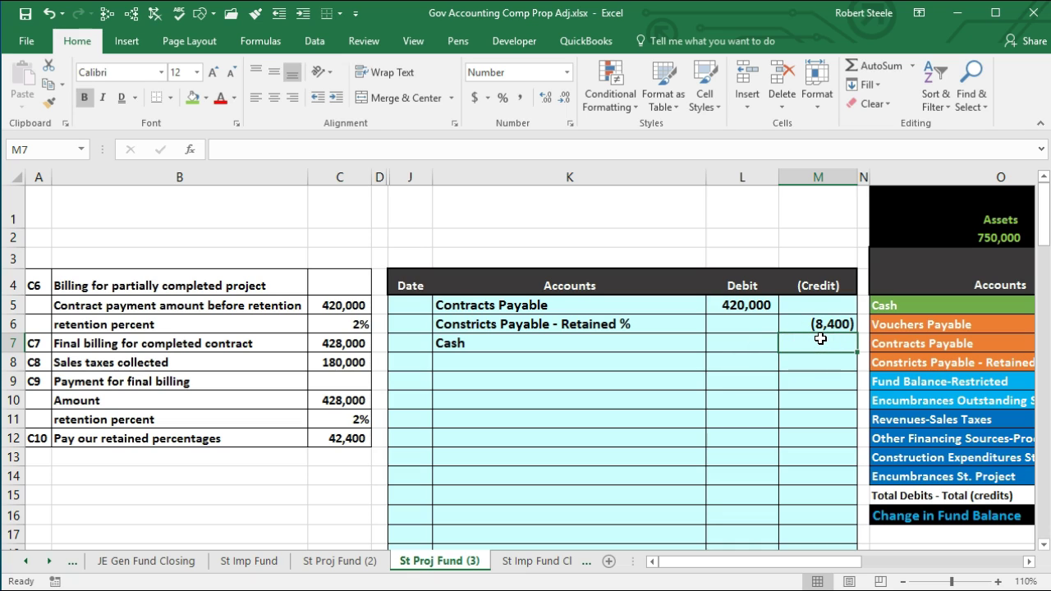
- Credit Cash in M7 with the negative sum of L5:M6 and check the total of the two credits
{"action": "type", "text": "-sum("}
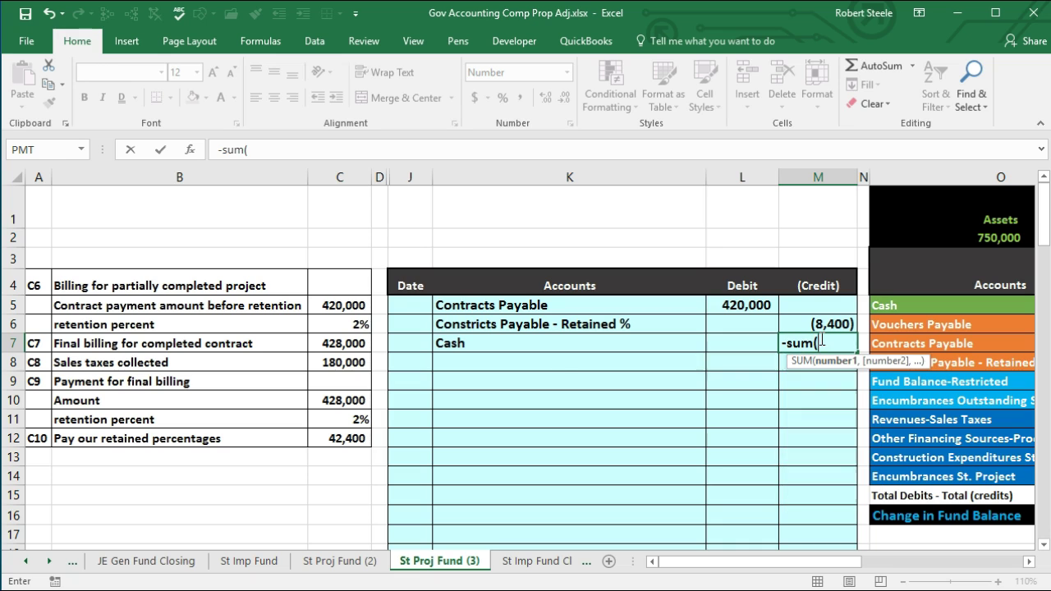
{"action": "left_click_drag", "start_coordinate": [746, 304], "coordinate": [806, 318]}
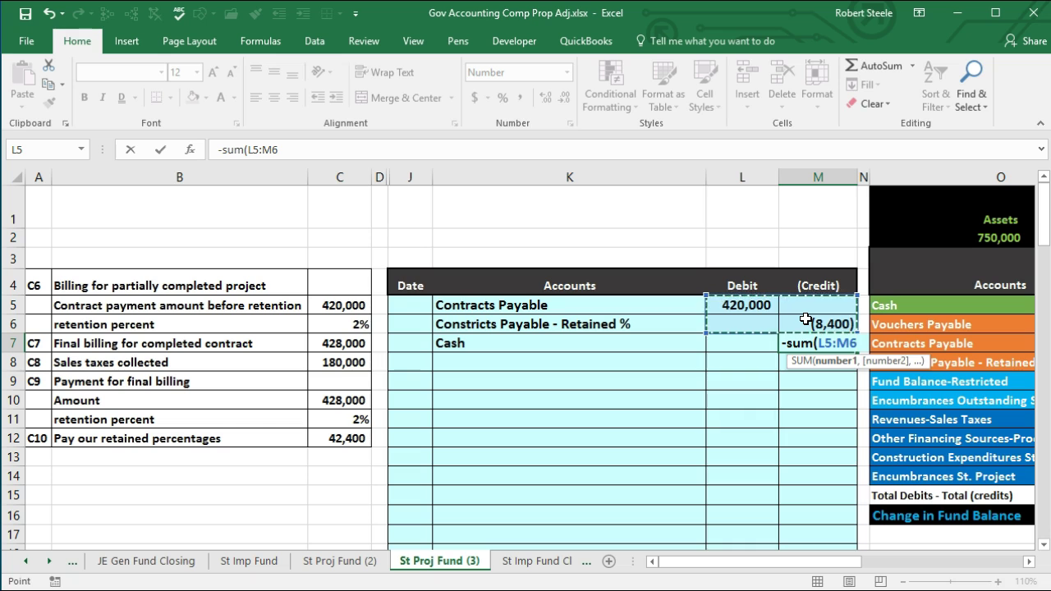
{"action": "key", "text": "Return"}
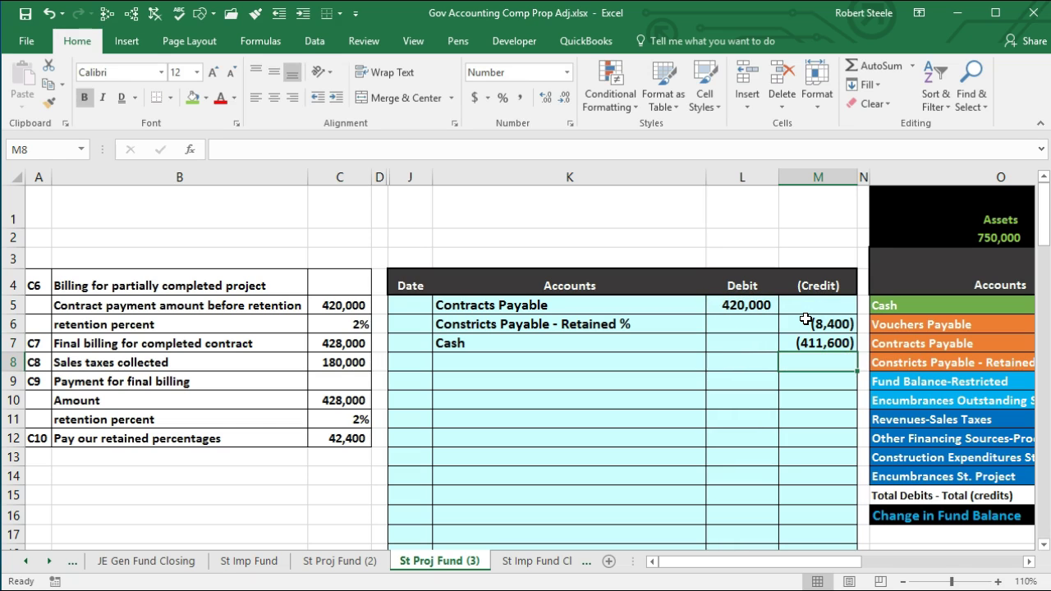
{"action": "left_click_drag", "start_coordinate": [806, 320], "coordinate": [821, 343]}
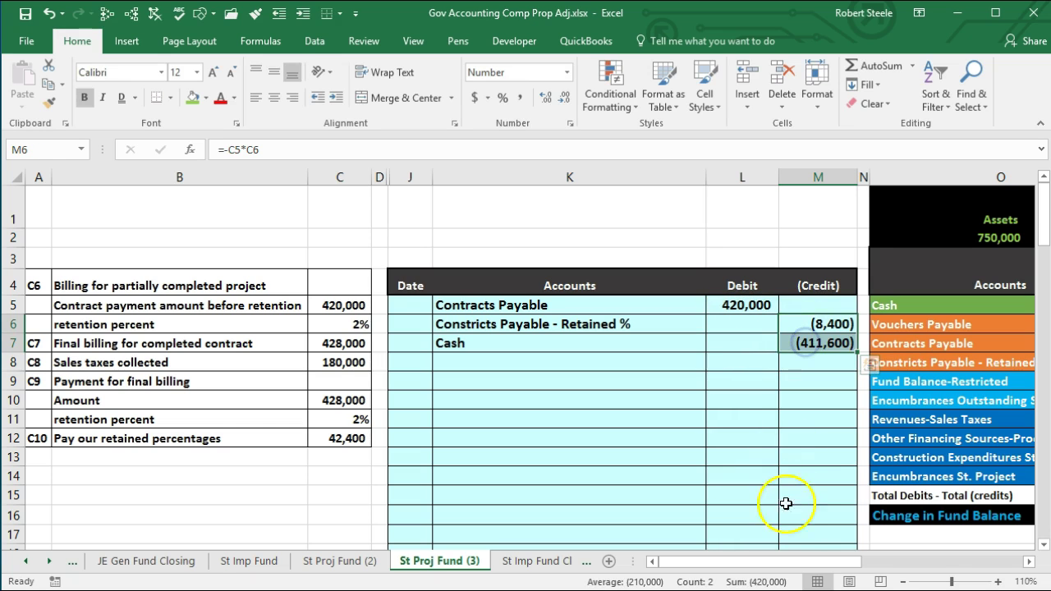
- Label the journal entry in date cell J5 with a reference to transaction number cell A4
{"action": "left_click", "coordinate": [731, 304]}
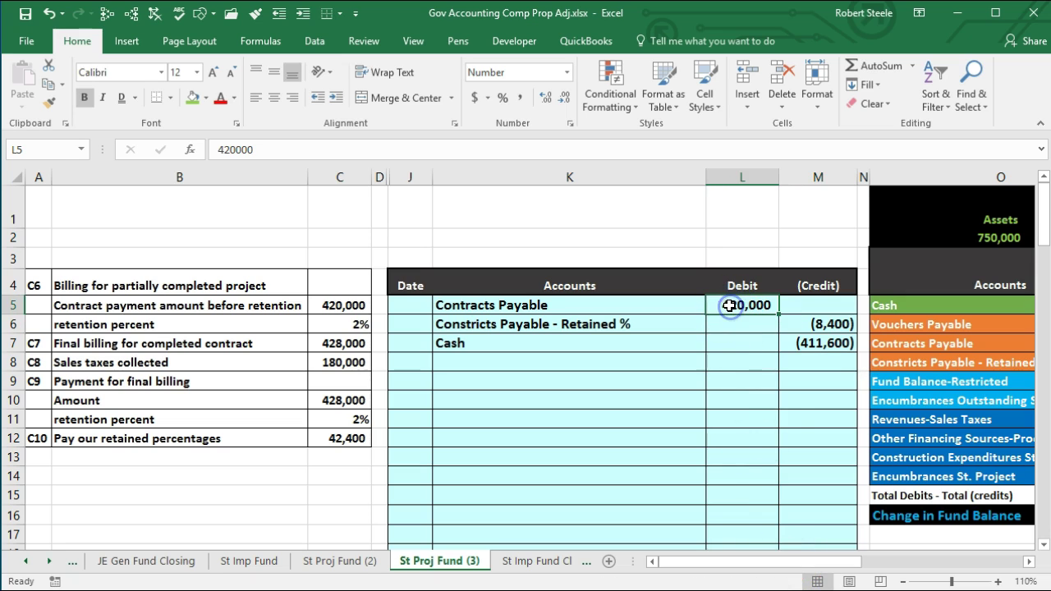
{"action": "key", "text": "Right"}
{"action": "key", "text": "Right"}
{"action": "key", "text": "Left"}
{"action": "key", "text": "Left"}
{"action": "key", "text": "Left"}
{"action": "key", "text": "Left"}
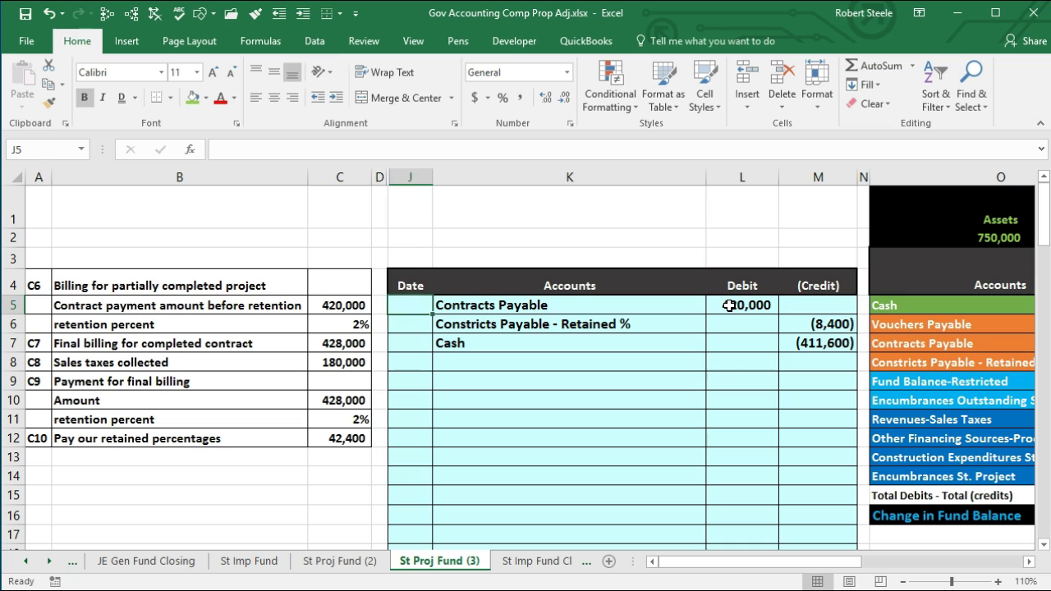
{"action": "type", "text": "+"}
{"action": "key", "text": "Left"}
{"action": "key", "text": "Left"}
{"action": "key", "text": "Left"}
{"action": "key", "text": "Left"}
{"action": "key", "text": "Up"}
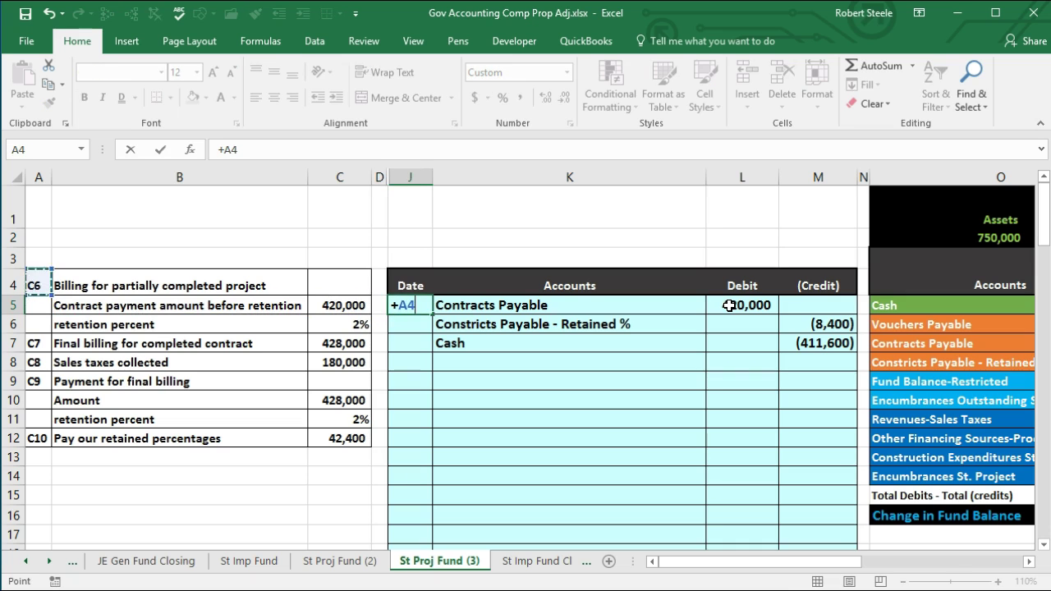
{"action": "key", "text": "Return"}
- Post the Contracts Payable debit to the trial balance by adding L5 to the adjustment formula in Q7
{"action": "key", "text": "Right"}
{"action": "key", "text": "Right"}
{"action": "key", "text": "Right"}
{"action": "key", "text": "Right"}
{"action": "key", "text": "Right"}
{"action": "key", "text": "Right"}
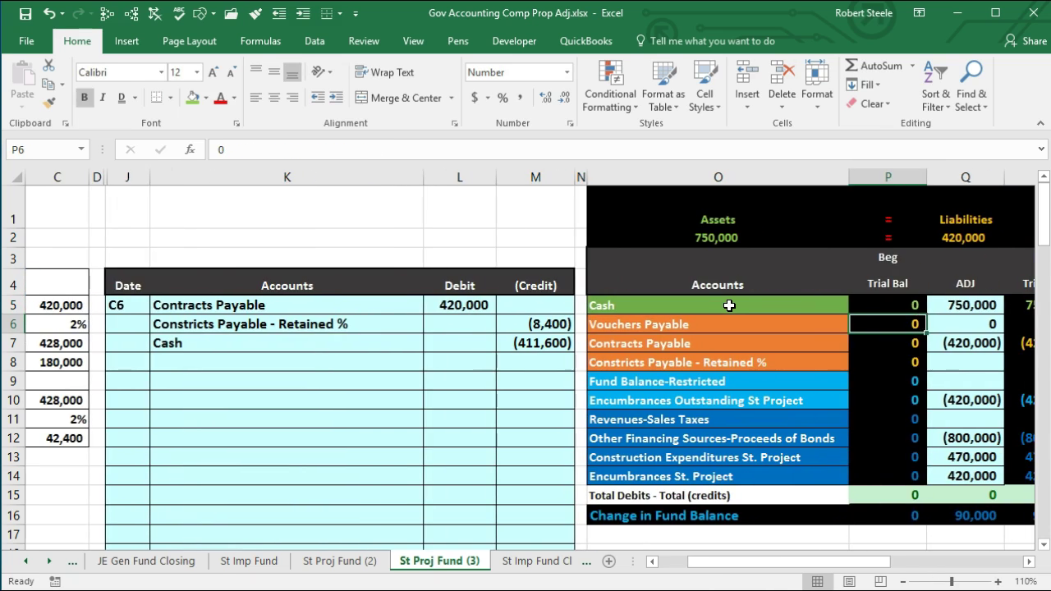
{"action": "key", "text": "Right"}
{"action": "key", "text": "Right"}
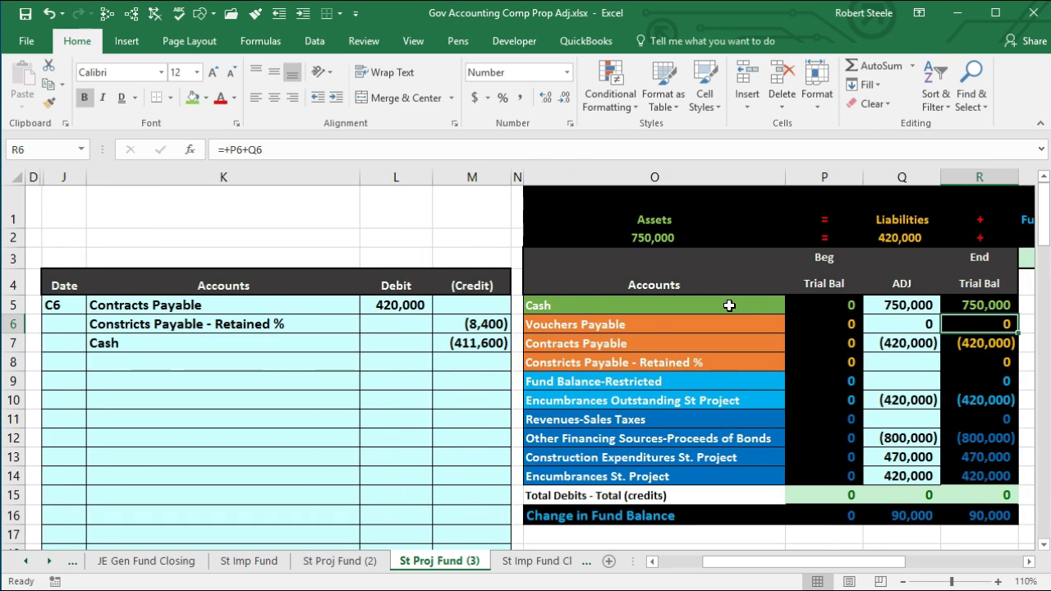
{"action": "left_click_drag", "start_coordinate": [901, 304], "coordinate": [893, 413]}
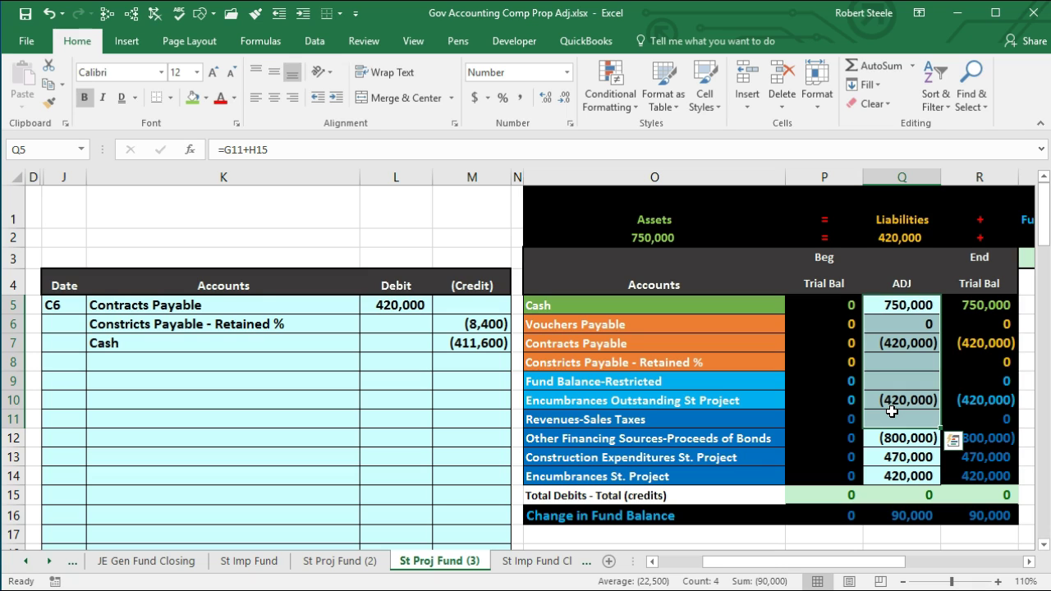
{"action": "left_click", "coordinate": [910, 343]}
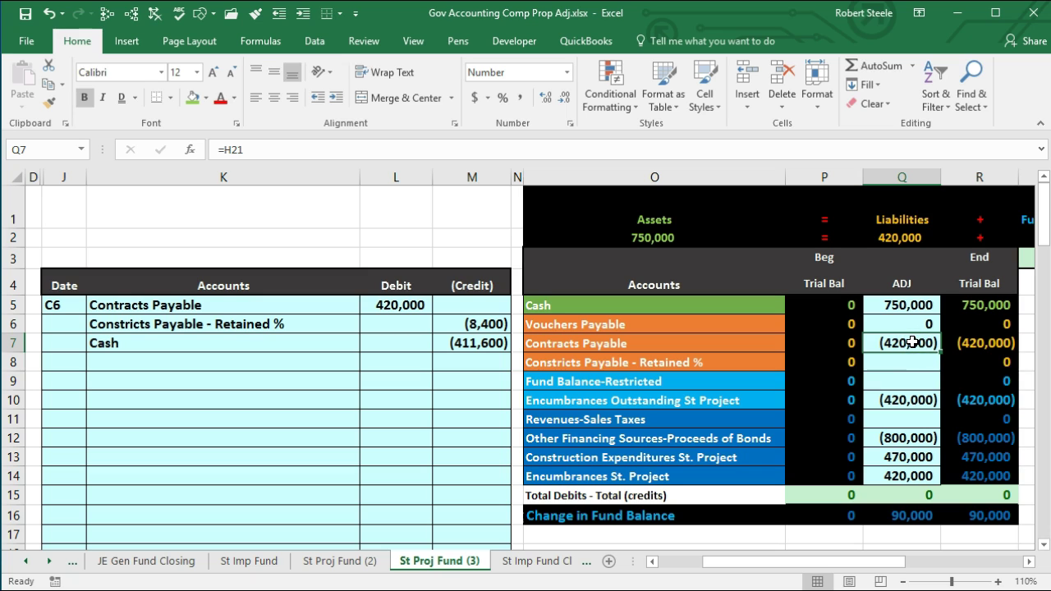
{"action": "double_click", "coordinate": [913, 342]}
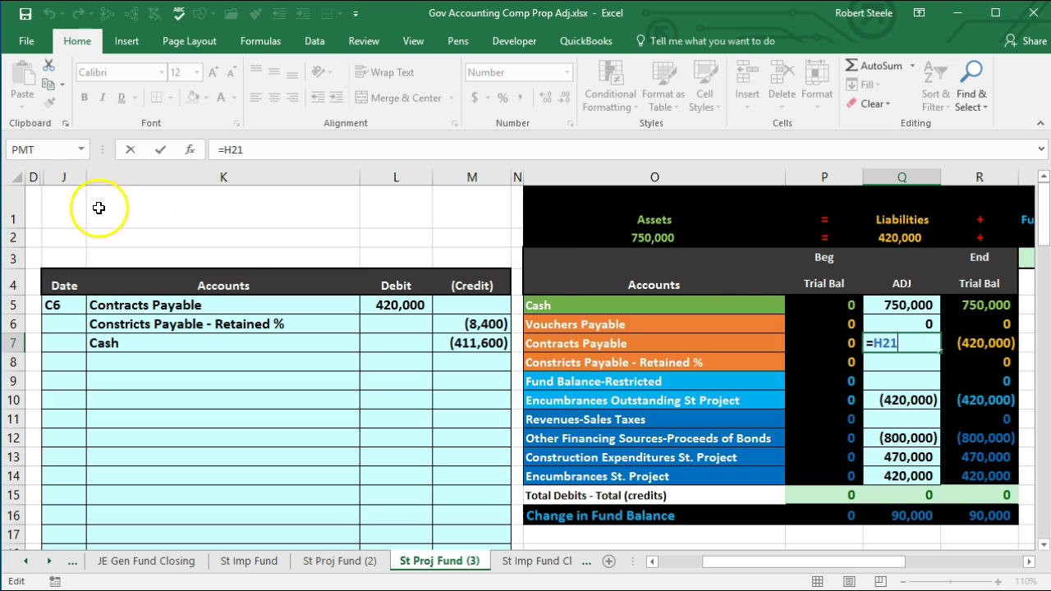
{"action": "left_click", "coordinate": [55, 178]}
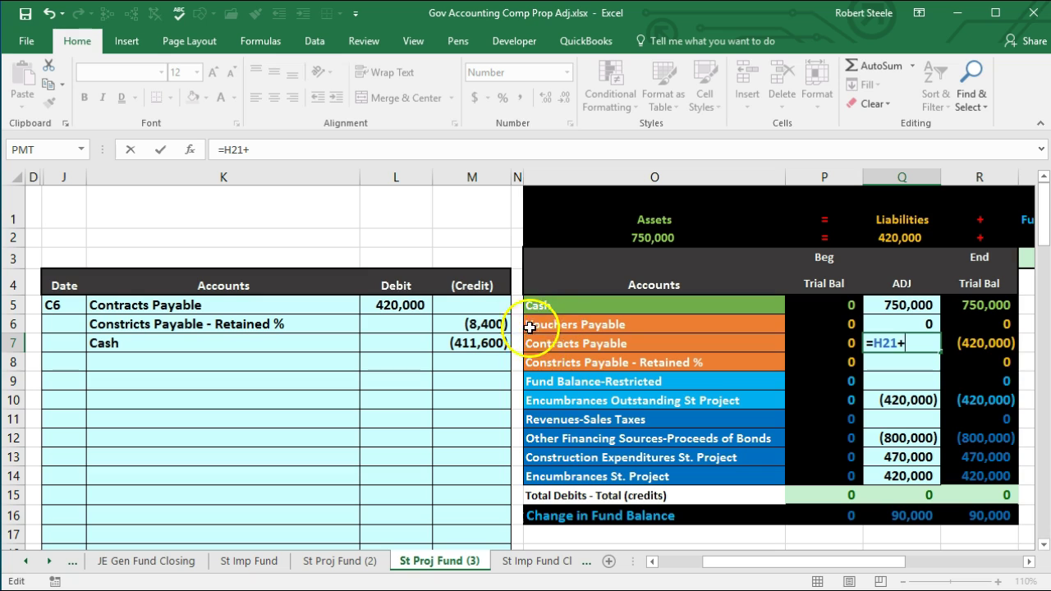
{"action": "left_click", "coordinate": [379, 306]}
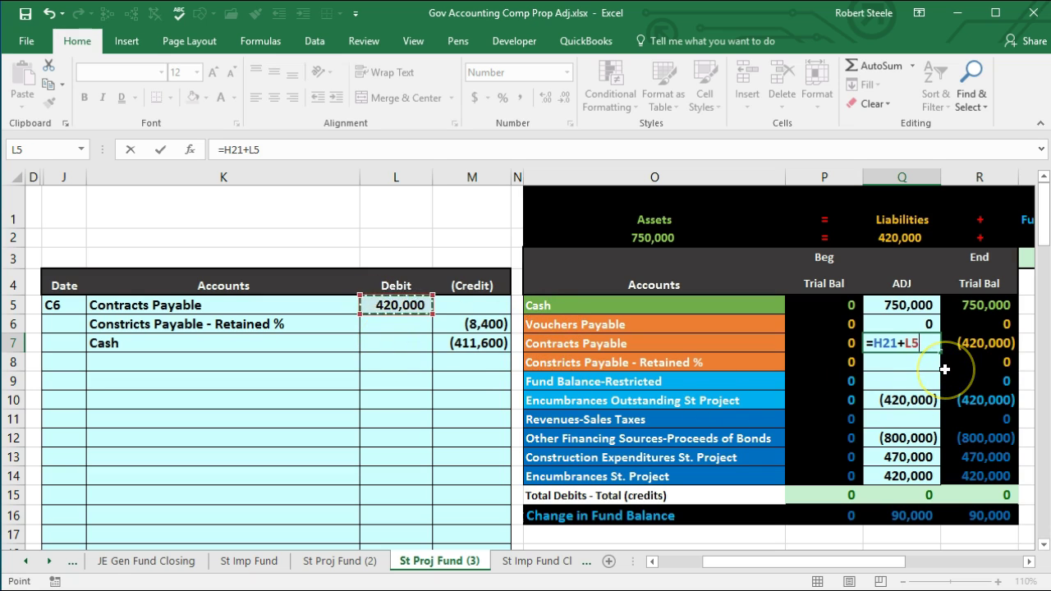
{"action": "key", "text": "Return"}
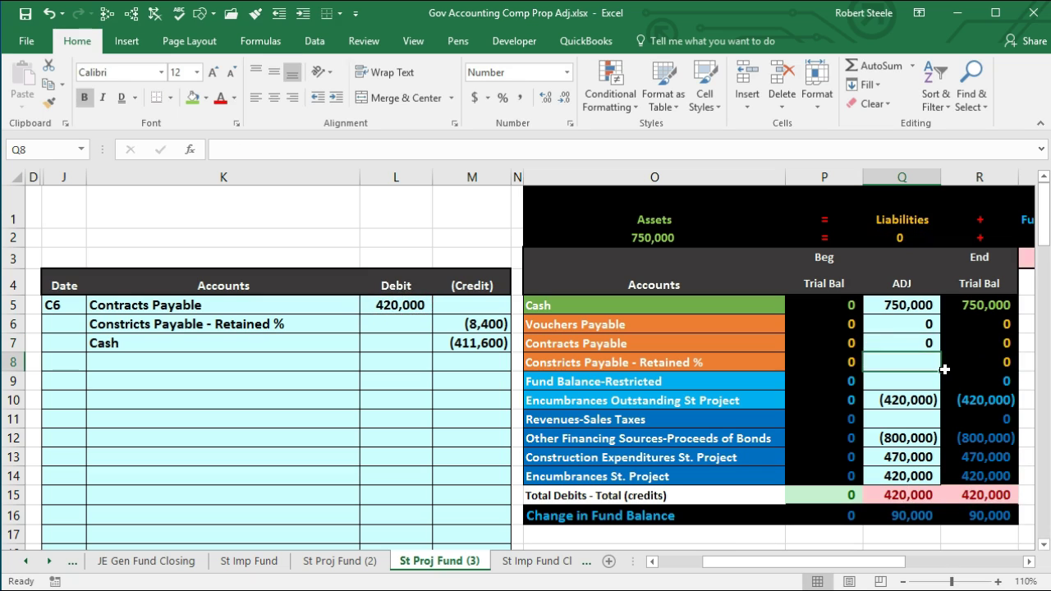
- Post the retained percentage credit to the trial balance by linking adjustment cell Q8 to M6
{"action": "left_click", "coordinate": [271, 326]}
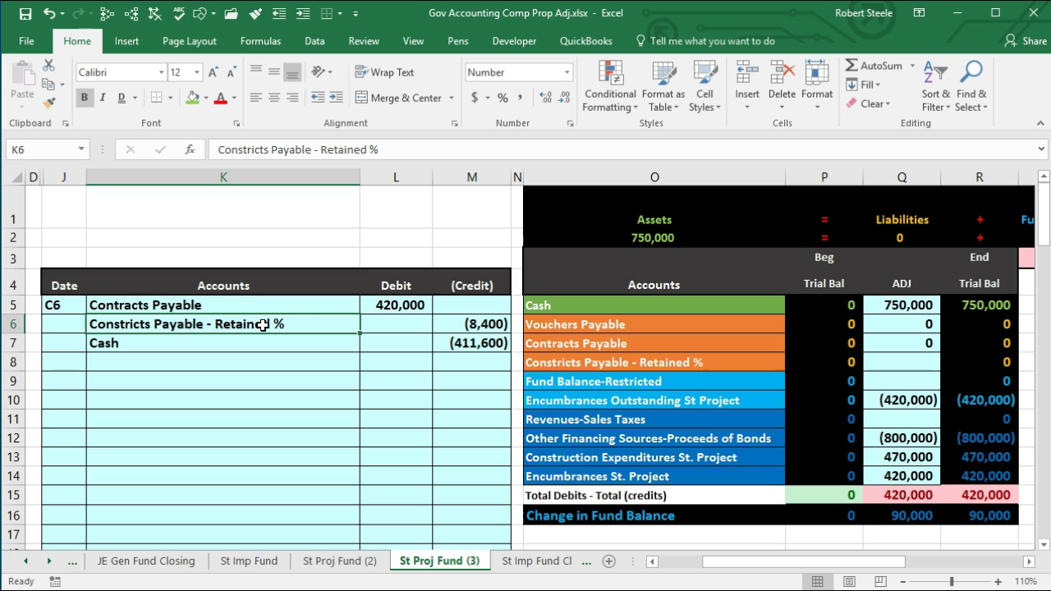
{"action": "left_click", "coordinate": [612, 362]}
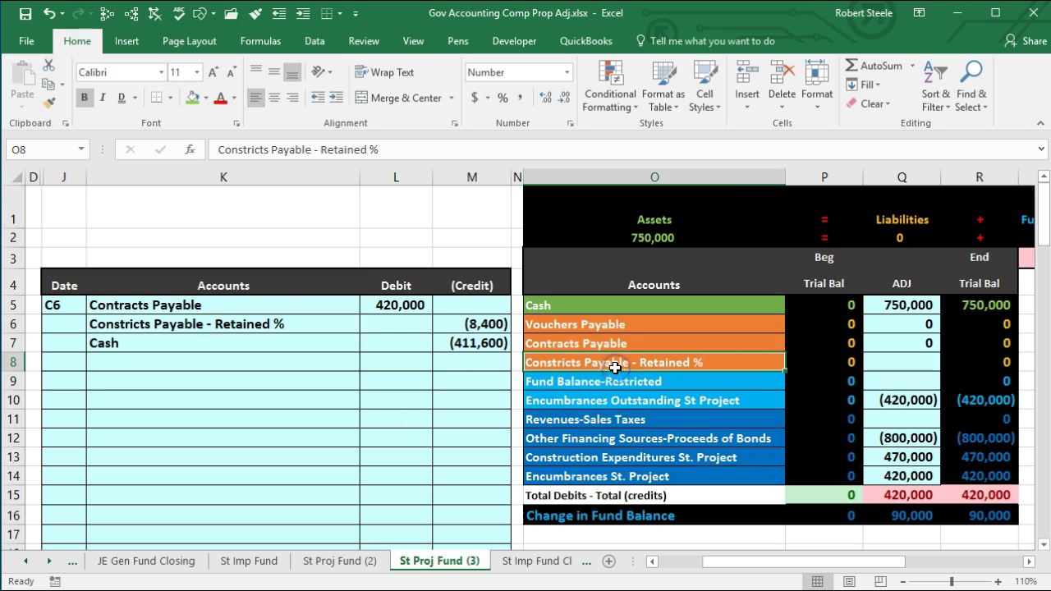
{"action": "left_click", "coordinate": [884, 367]}
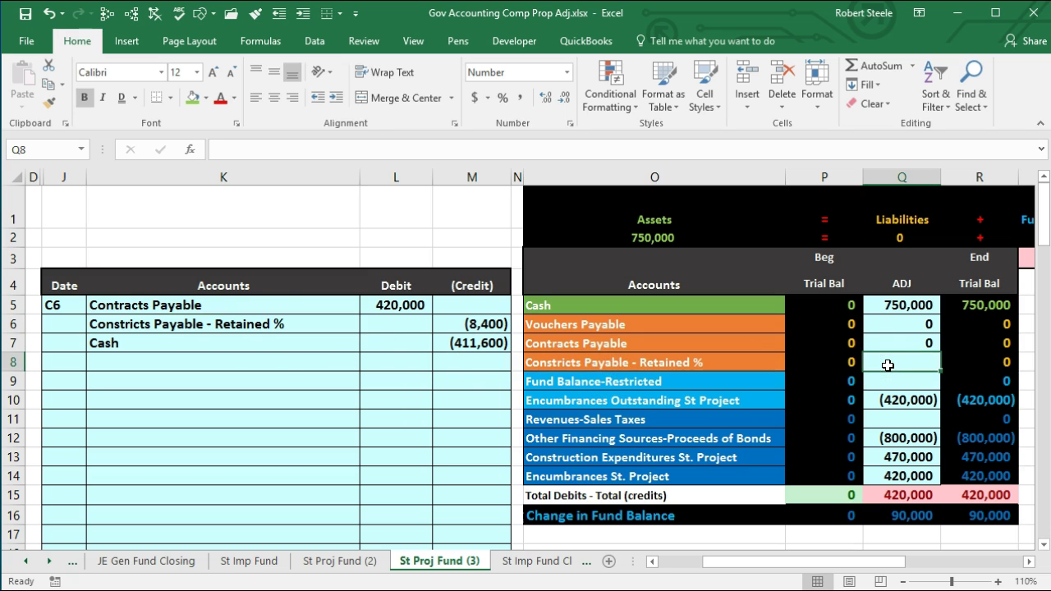
{"action": "type", "text": "="}
{"action": "left_click", "coordinate": [476, 322]}
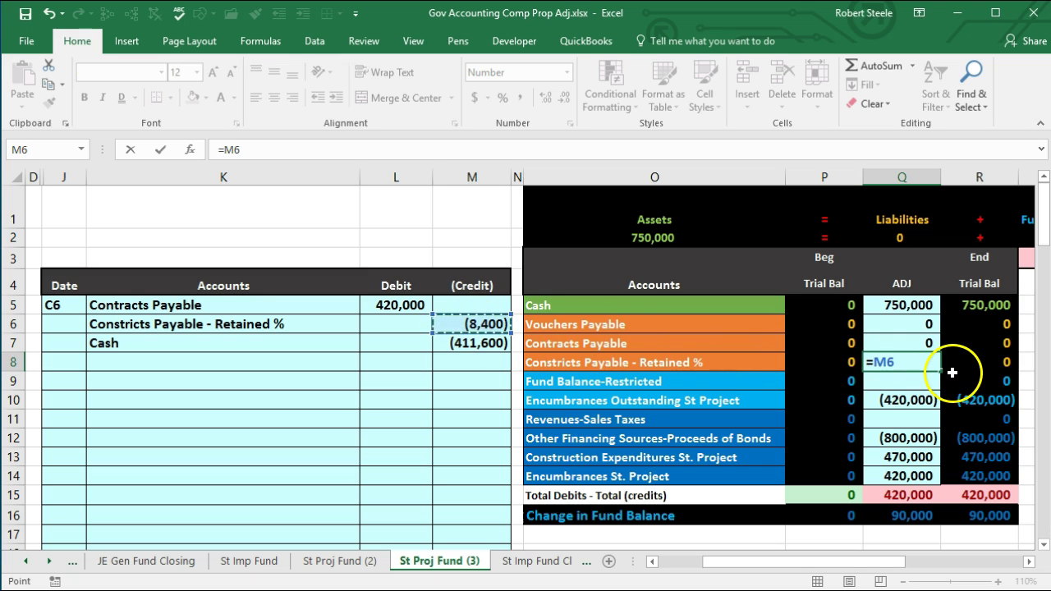
{"action": "key", "text": "Return"}
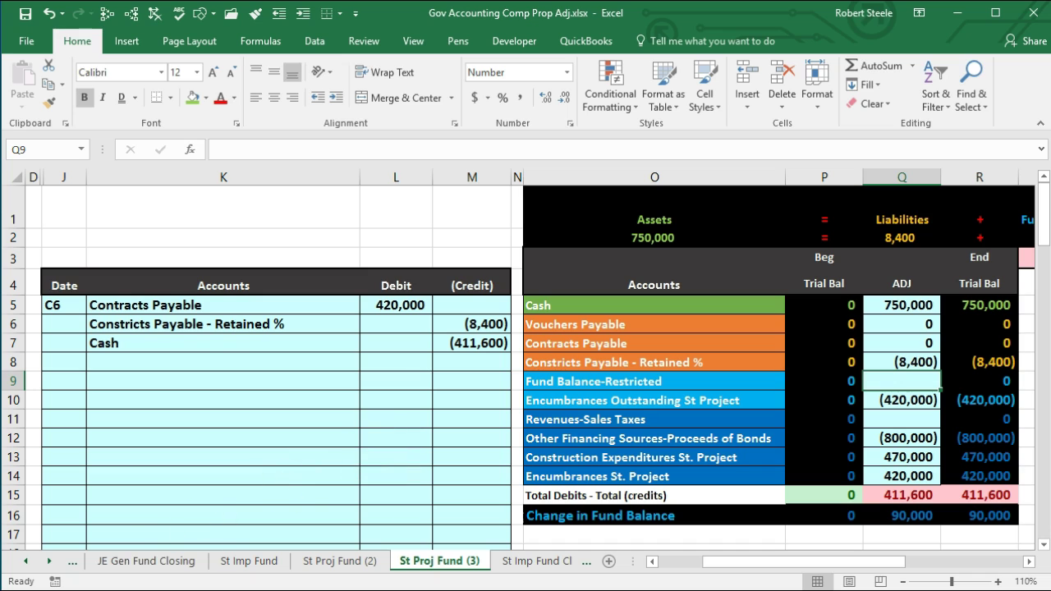
- Post the Cash credit to the trial balance by adding M7 to the adjustment formula in Q5
{"action": "left_click", "coordinate": [208, 344]}
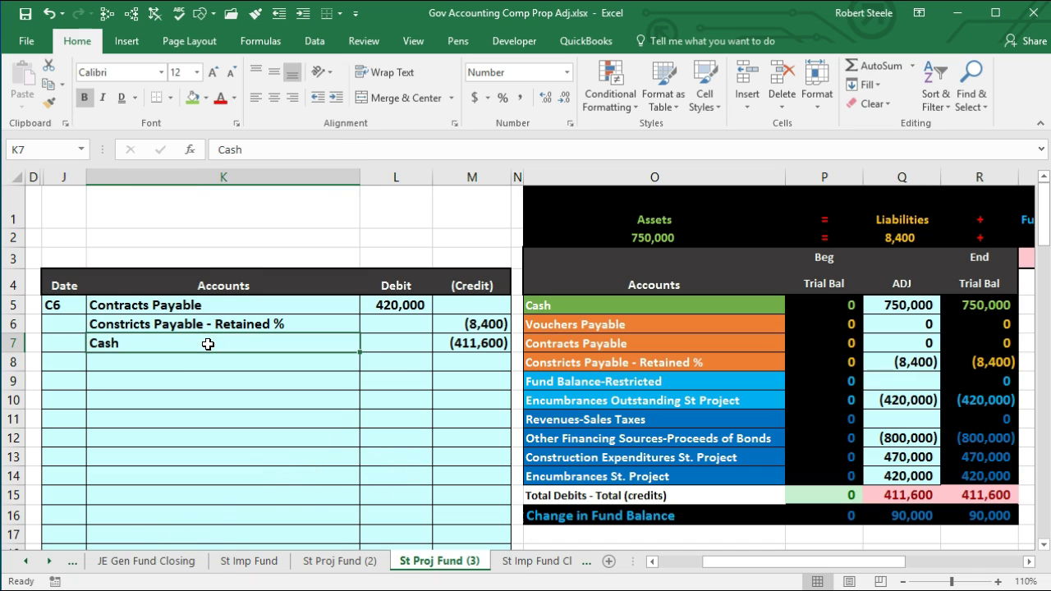
{"action": "left_click", "coordinate": [900, 306]}
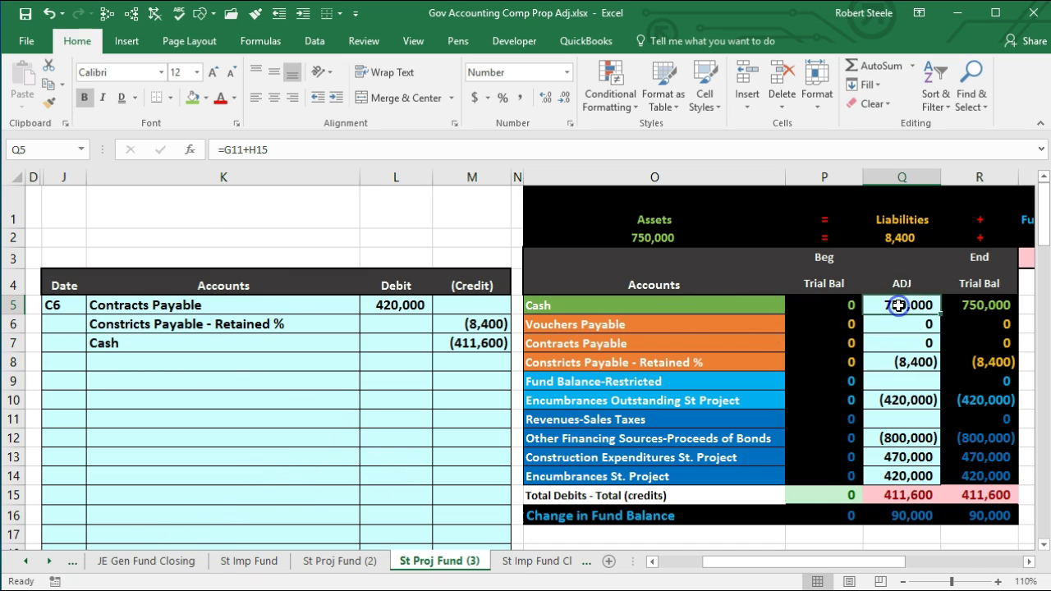
{"action": "double_click", "coordinate": [899, 306]}
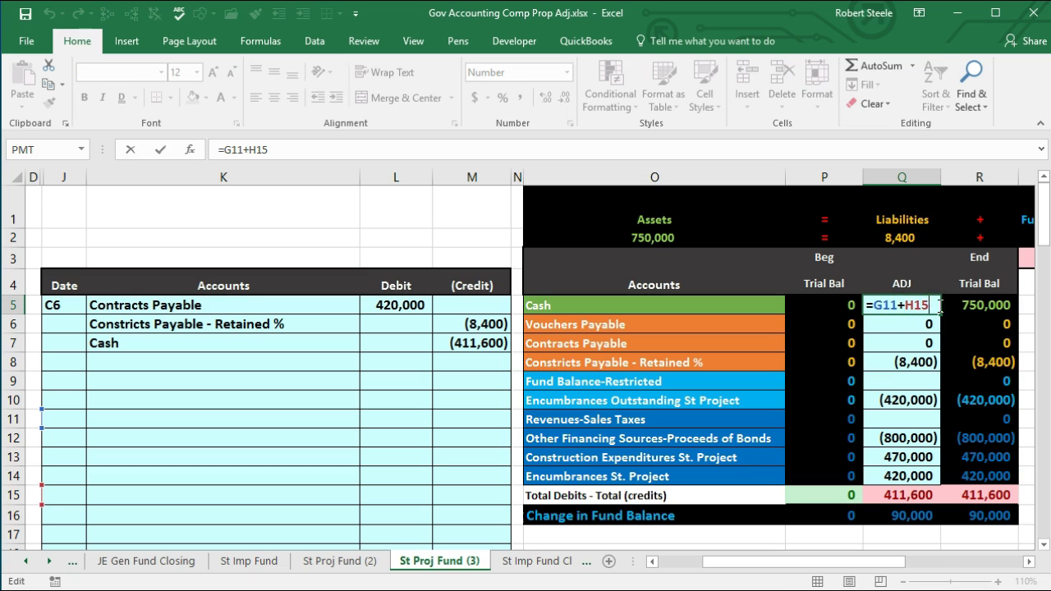
{"action": "left_click", "coordinate": [496, 343]}
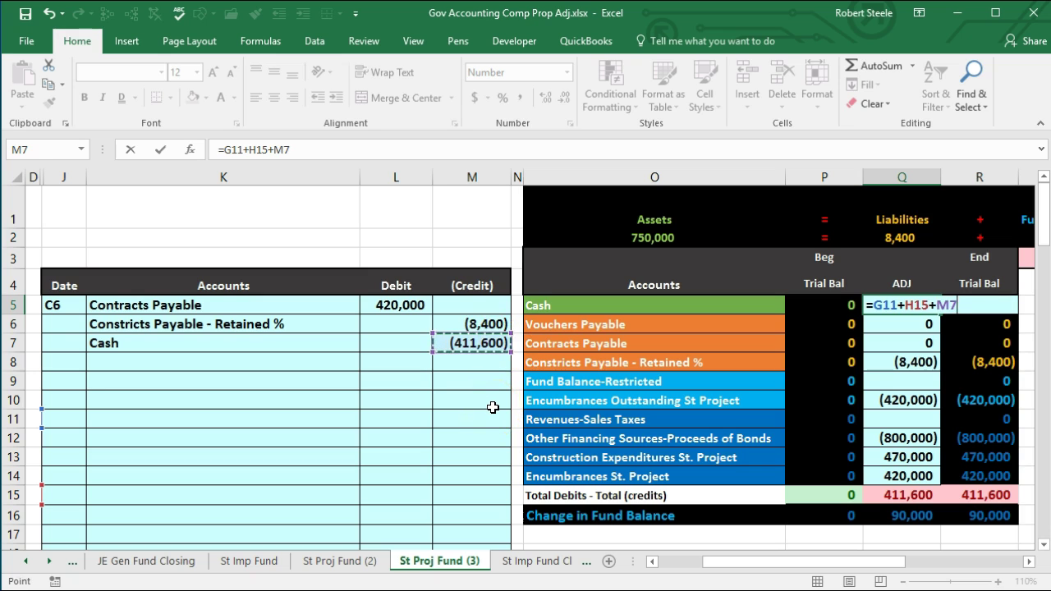
{"action": "key", "text": "Return"}
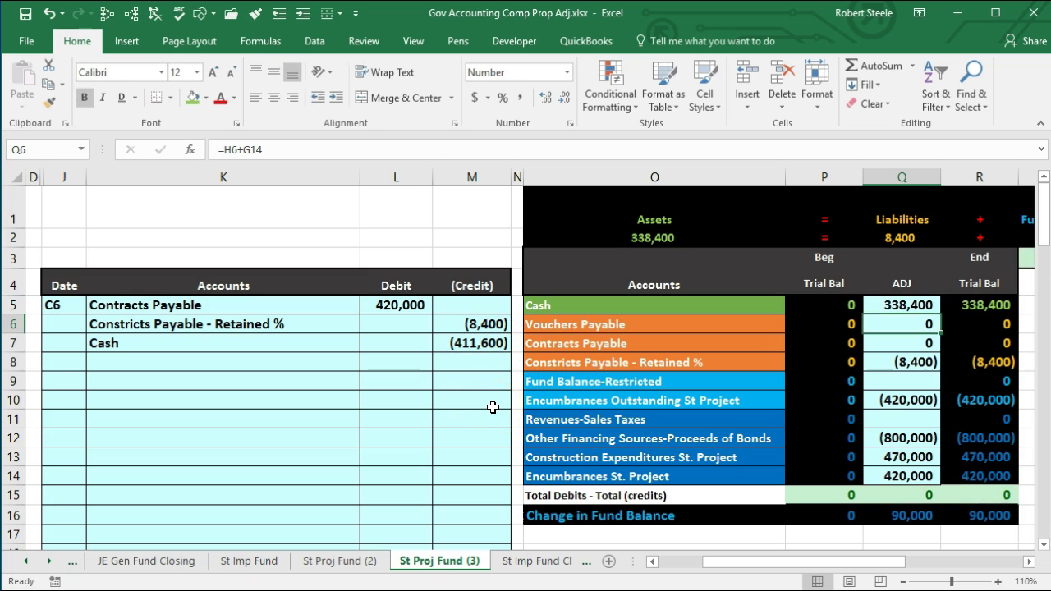
{"action": "key", "text": "Left"}
{"action": "key", "text": "Left"}
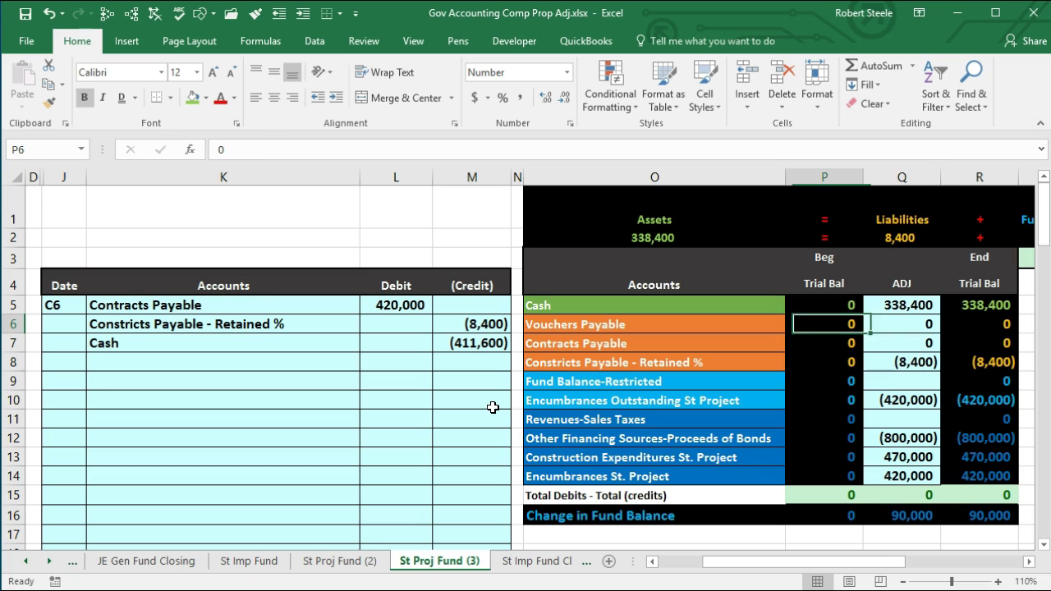
{"action": "key", "text": "Home"}
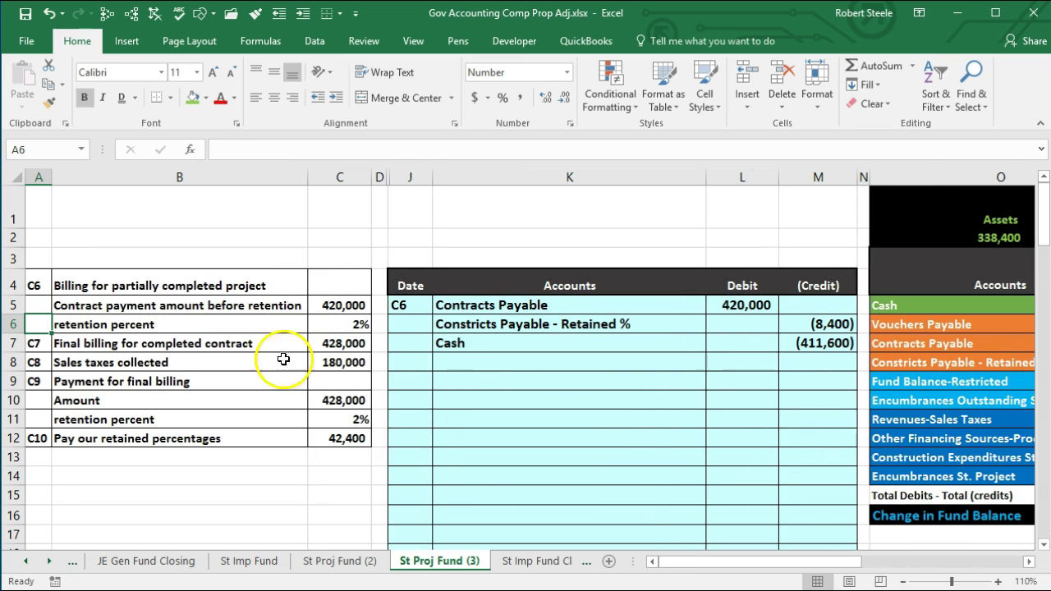
- Fill the C6 partial billing rows in A4:C6 with green to mark the transaction as done
{"action": "left_click_drag", "start_coordinate": [31, 279], "coordinate": [334, 300]}
{"action": "right_click", "coordinate": [334, 301]}
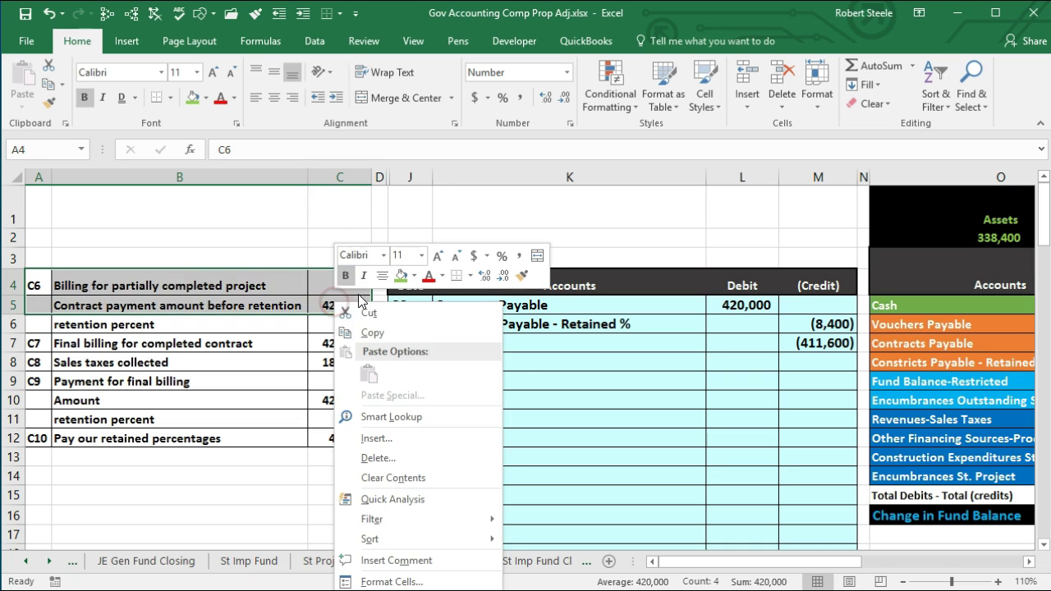
{"action": "left_click", "coordinate": [401, 275]}
{"action": "left_click_drag", "start_coordinate": [61, 328], "coordinate": [321, 325]}
{"action": "right_click", "coordinate": [325, 325]}
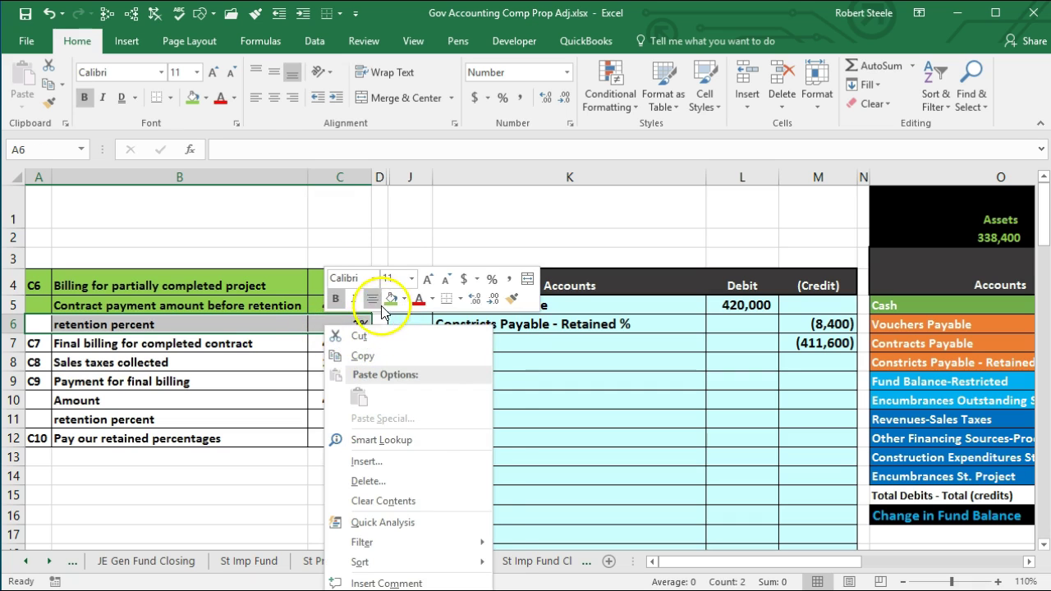
{"action": "left_click", "coordinate": [389, 298]}
{"action": "left_click", "coordinate": [283, 401]}
- Label the next journal entry in date cell J9 with a reference to transaction number cell A7
{"action": "left_click", "coordinate": [407, 378]}
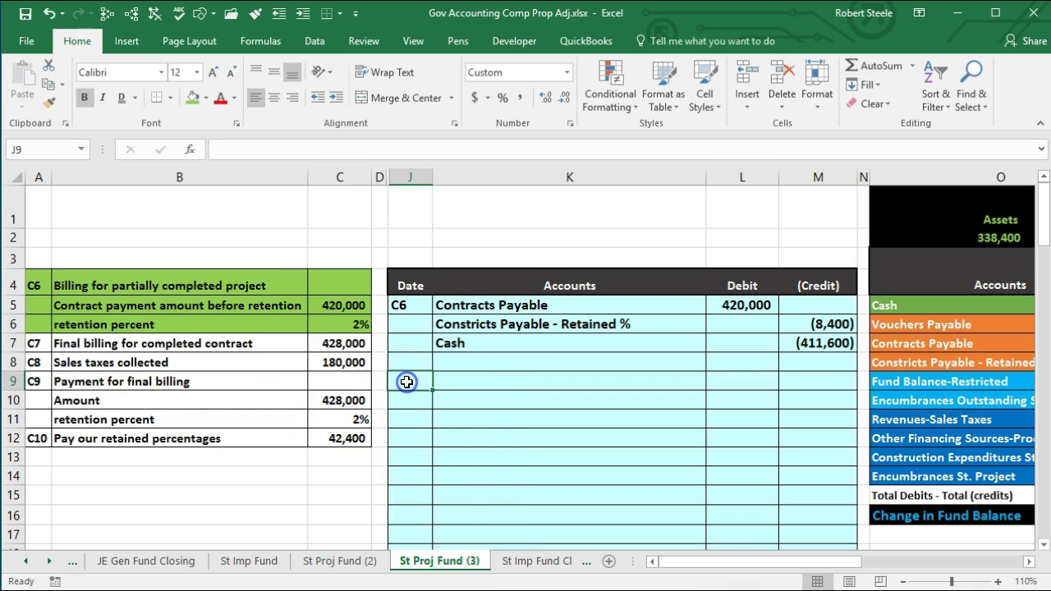
{"action": "type", "text": "="}
{"action": "key", "text": "Left"}
{"action": "key", "text": "Left"}
{"action": "key", "text": "Left"}
{"action": "key", "text": "Left"}
{"action": "key", "text": "Up"}
{"action": "key", "text": "Up"}
{"action": "key", "text": "Return"}
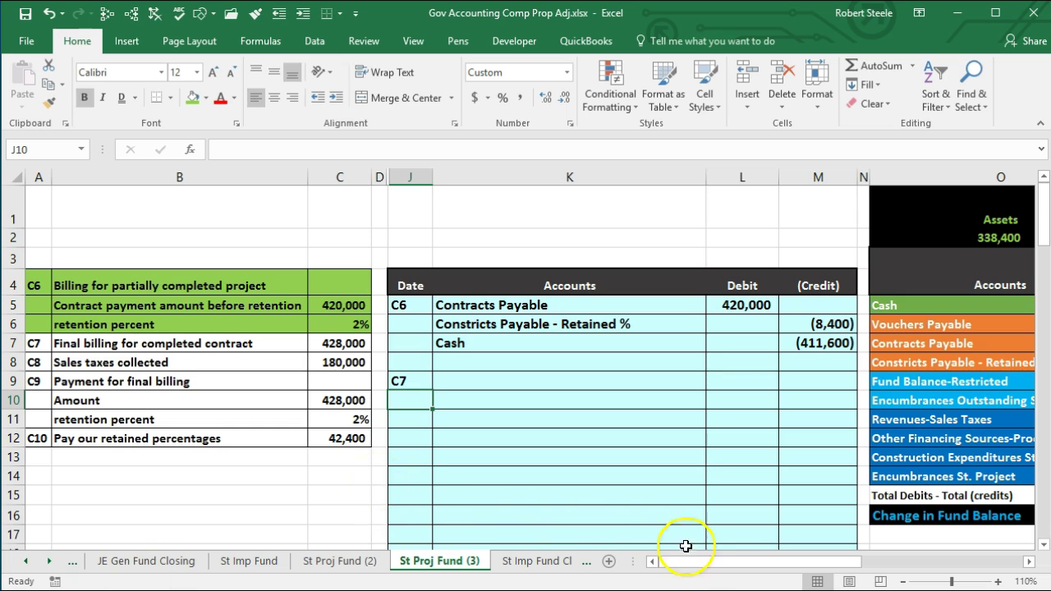
- Copy the Encumbrances Outstanding St Project account name from O10 into journal cell K9 as values only
{"action": "left_click_drag", "start_coordinate": [702, 562], "coordinate": [774, 562]}
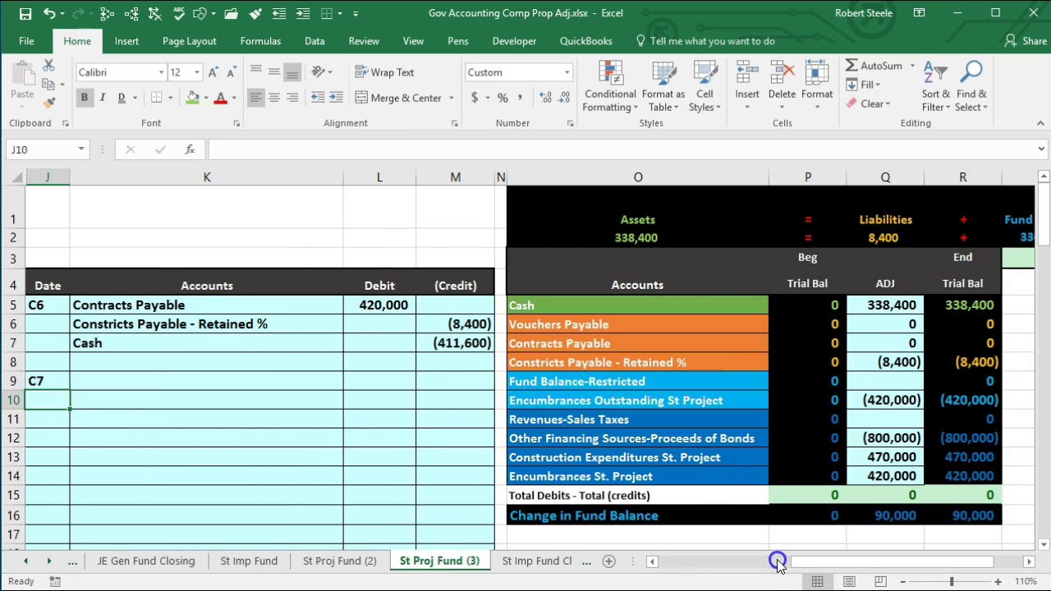
{"action": "left_click", "coordinate": [961, 474]}
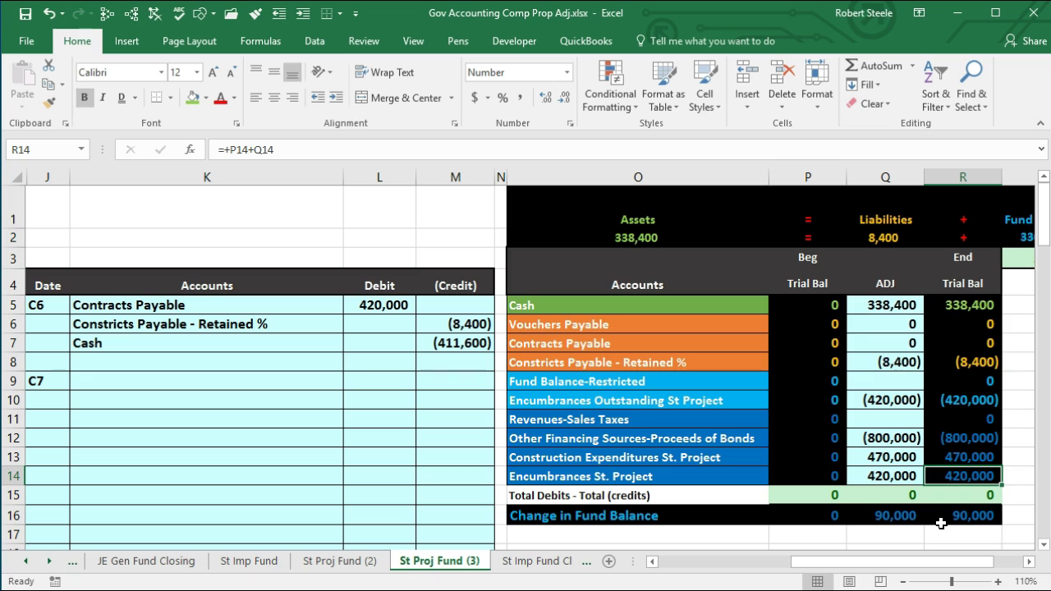
{"action": "left_click_drag", "start_coordinate": [876, 562], "coordinate": [702, 562]}
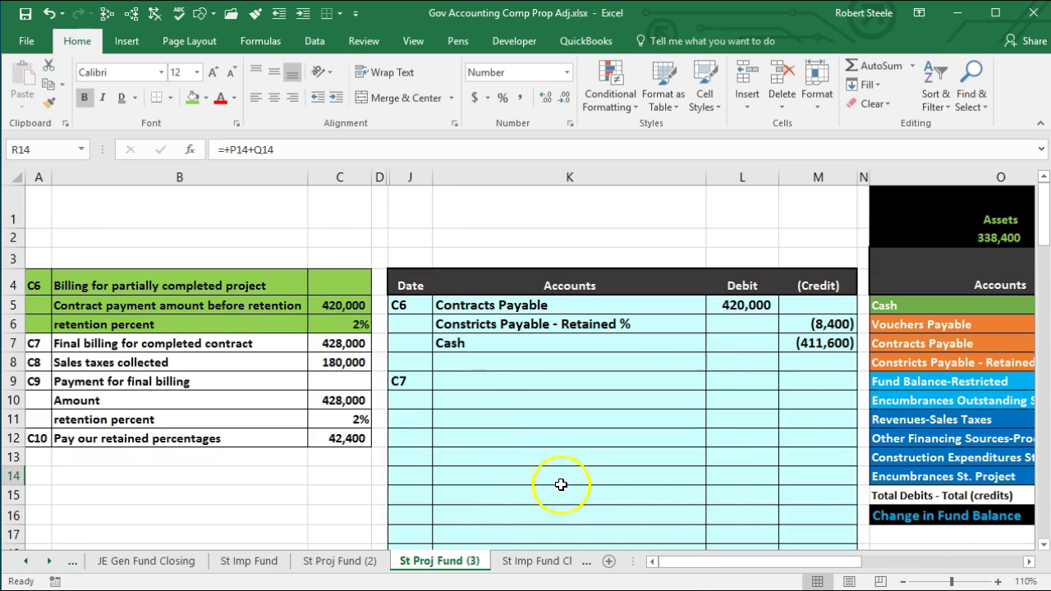
{"action": "left_click_drag", "start_coordinate": [694, 562], "coordinate": [791, 565]}
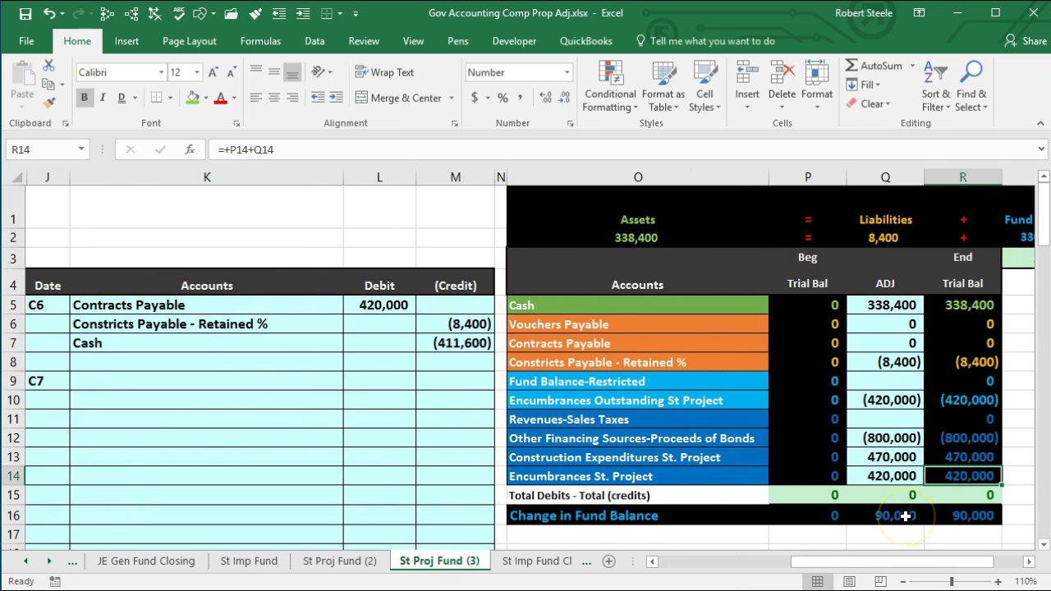
{"action": "left_click", "coordinate": [932, 478]}
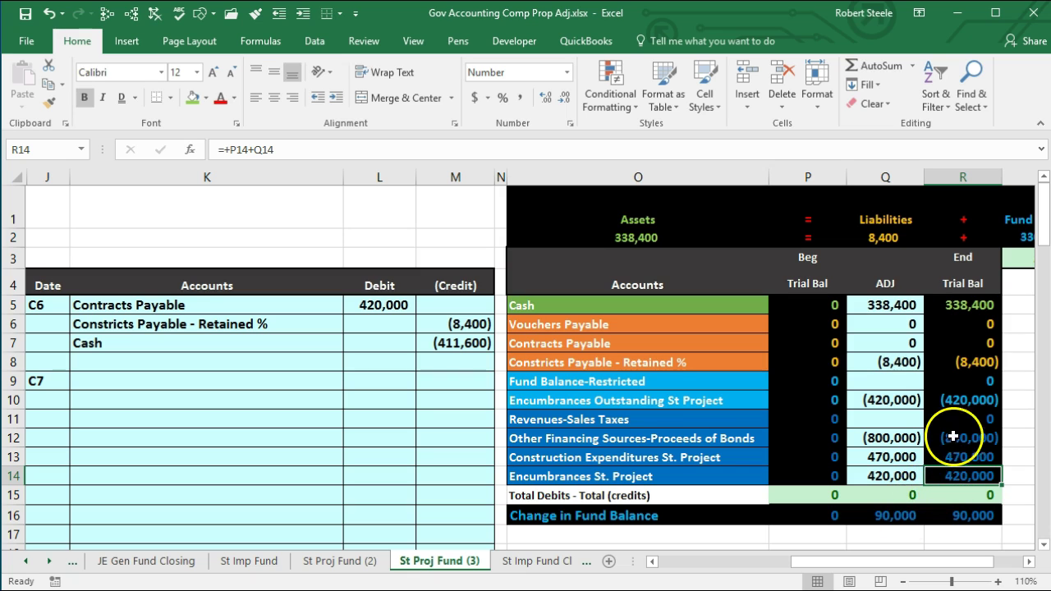
{"action": "left_click", "coordinate": [957, 398]}
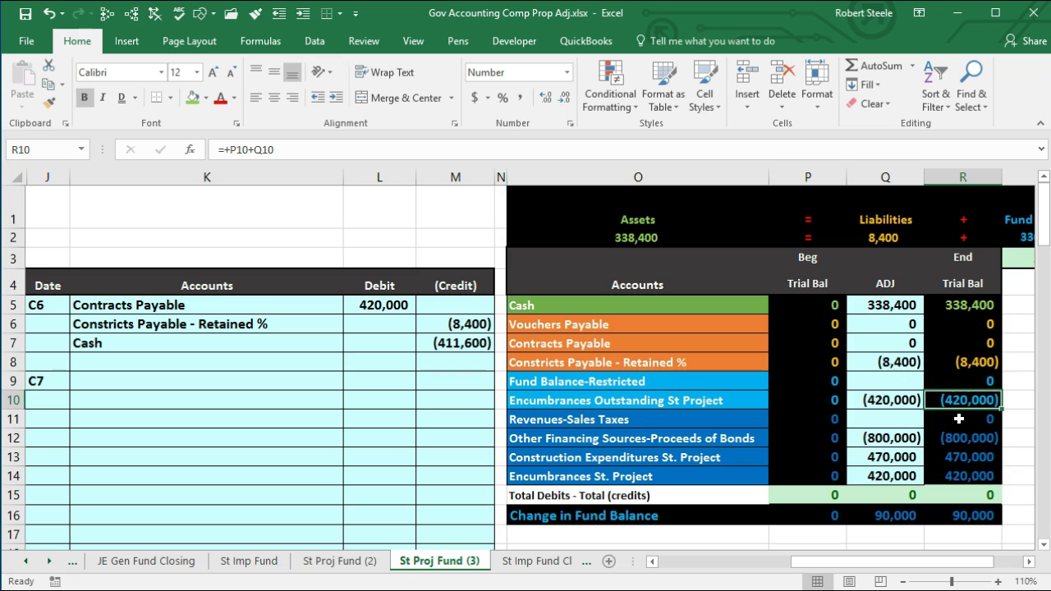
{"action": "left_click", "coordinate": [695, 401]}
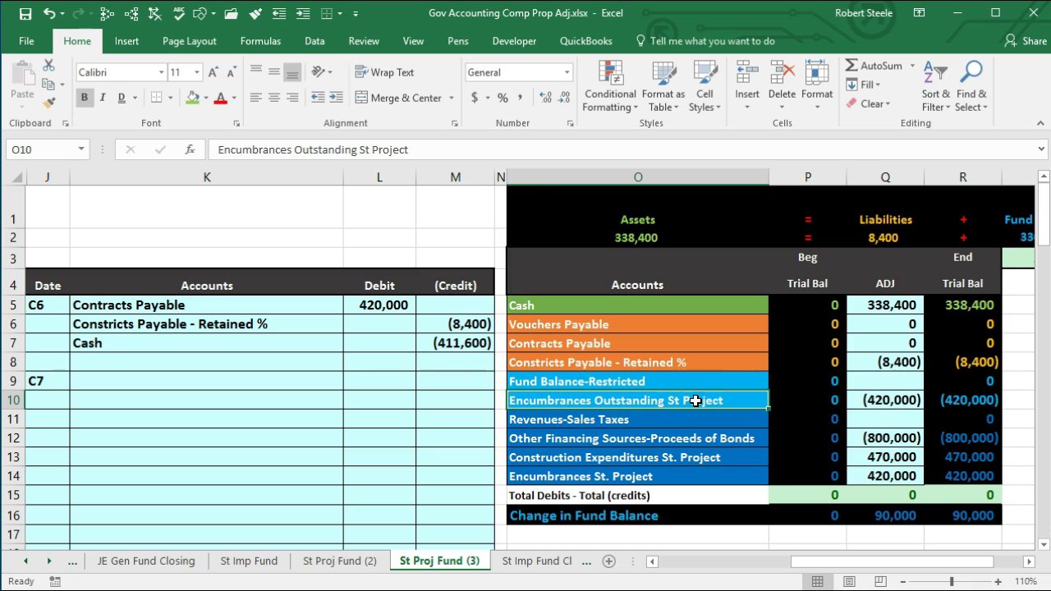
{"action": "right_click", "coordinate": [695, 401]}
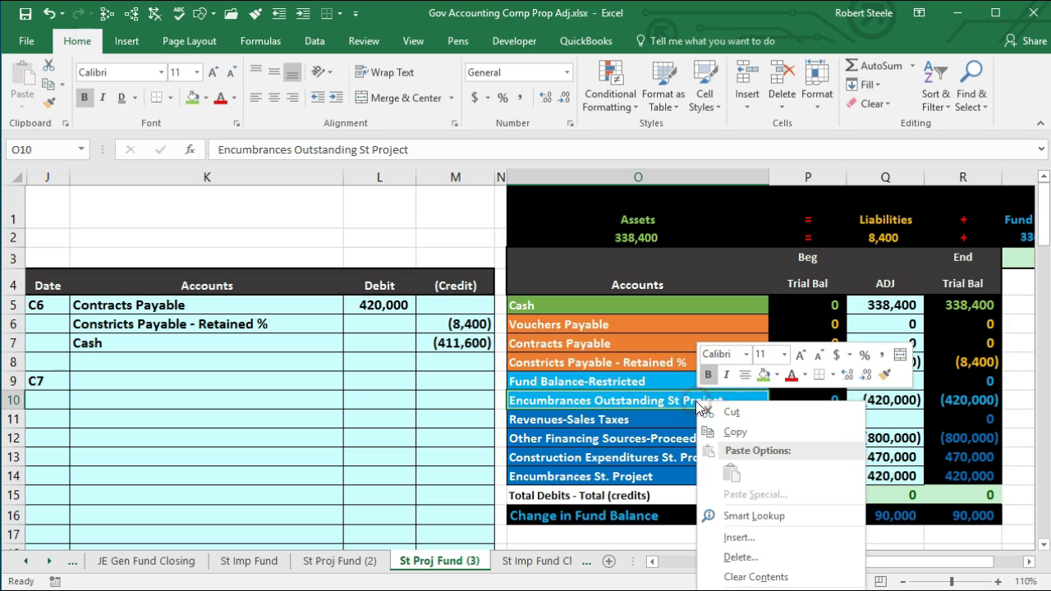
{"action": "left_click", "coordinate": [719, 433]}
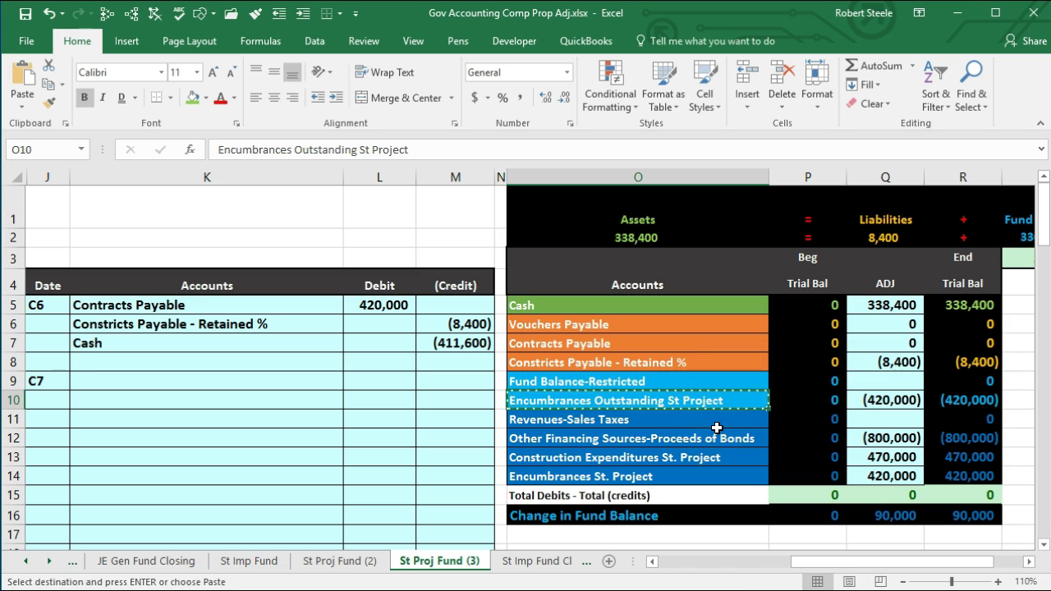
{"action": "left_click", "coordinate": [123, 381]}
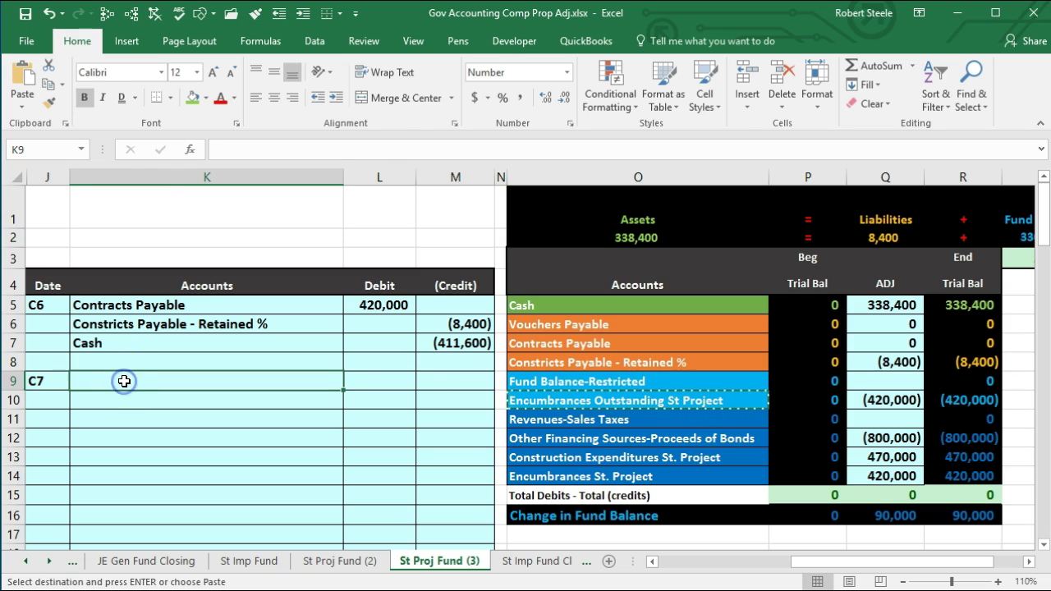
{"action": "right_click", "coordinate": [123, 381]}
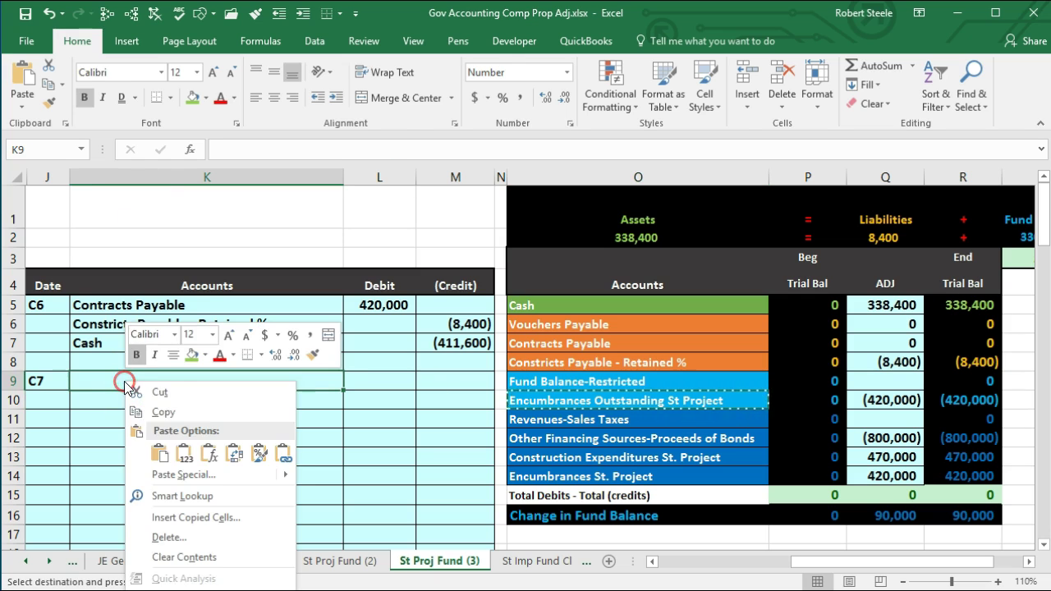
{"action": "left_click", "coordinate": [181, 446]}
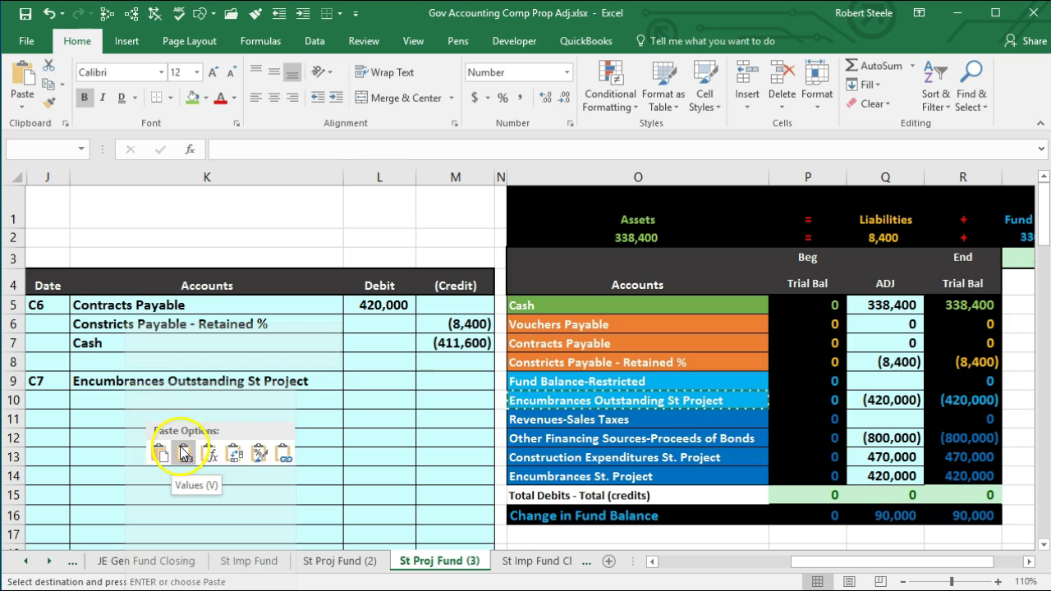
{"action": "left_click", "coordinate": [384, 380]}
{"action": "type", "text": "42"}
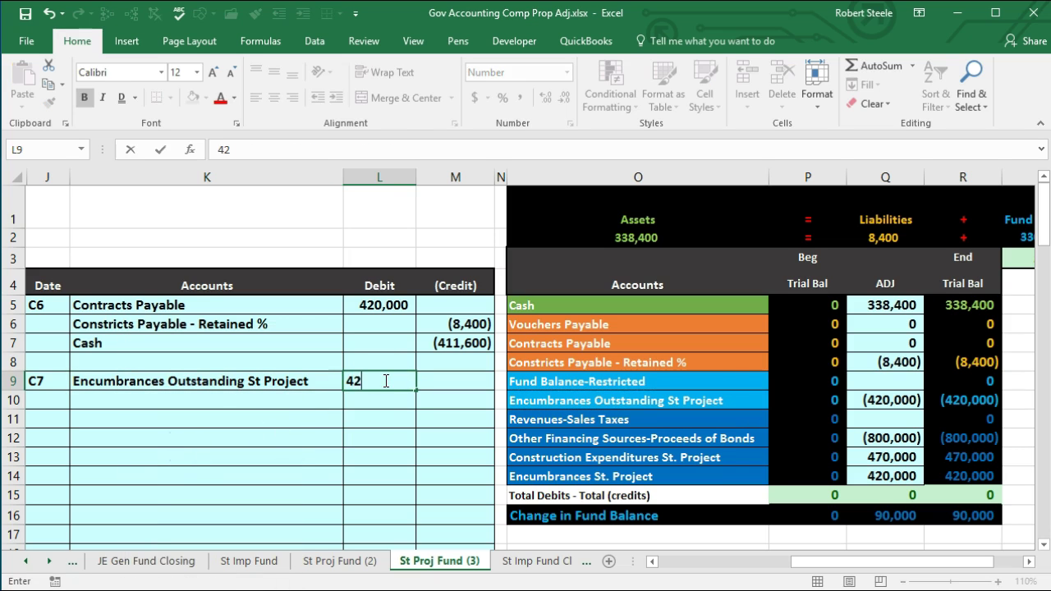
{"action": "type", "text": "00000"}
{"action": "key", "text": "Return"}
{"action": "key", "text": "Right"}
- Set the Encumbrances Outstanding St Project debit in L9 to 420,000
{"action": "key", "text": "Left"}
{"action": "key", "text": "Up"}
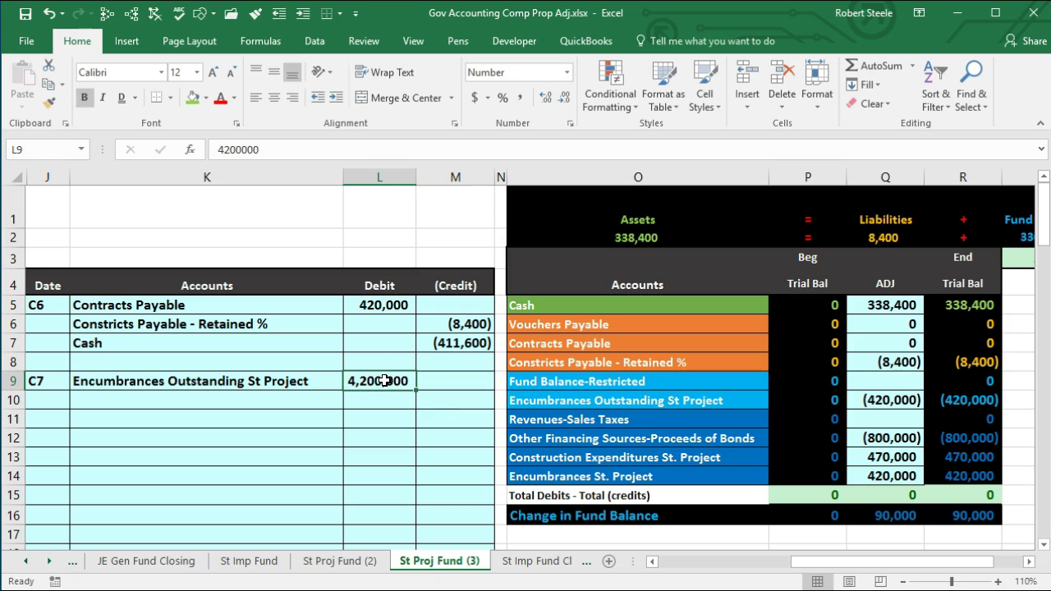
{"action": "type", "text": "42"}
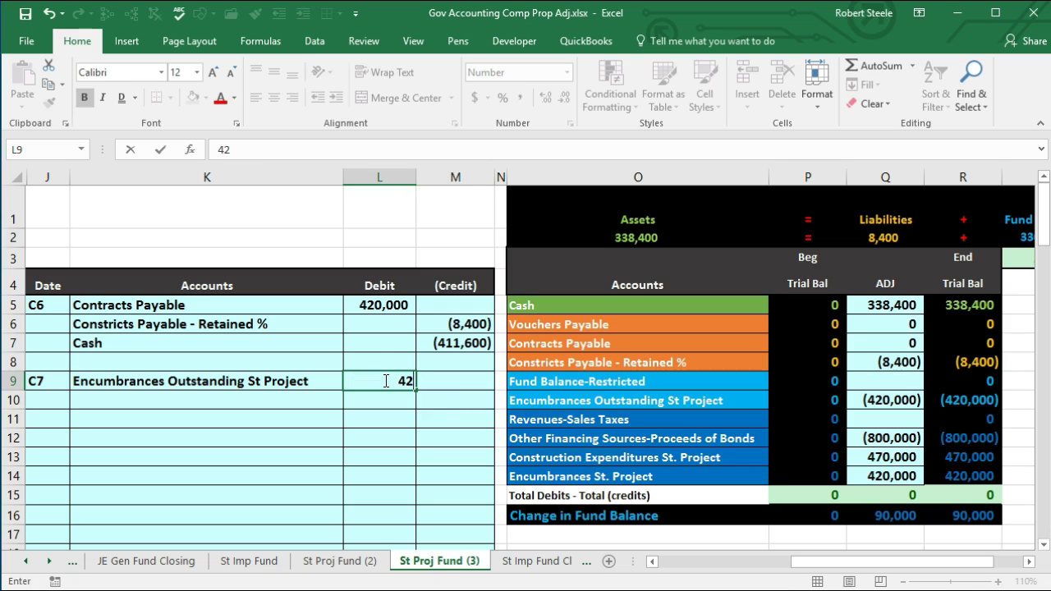
{"action": "type", "text": "0,000"}
{"action": "key", "text": "Return"}
- Enter the offsetting credit in M10 as the negative of debit cell L9
{"action": "key", "text": "Right"}
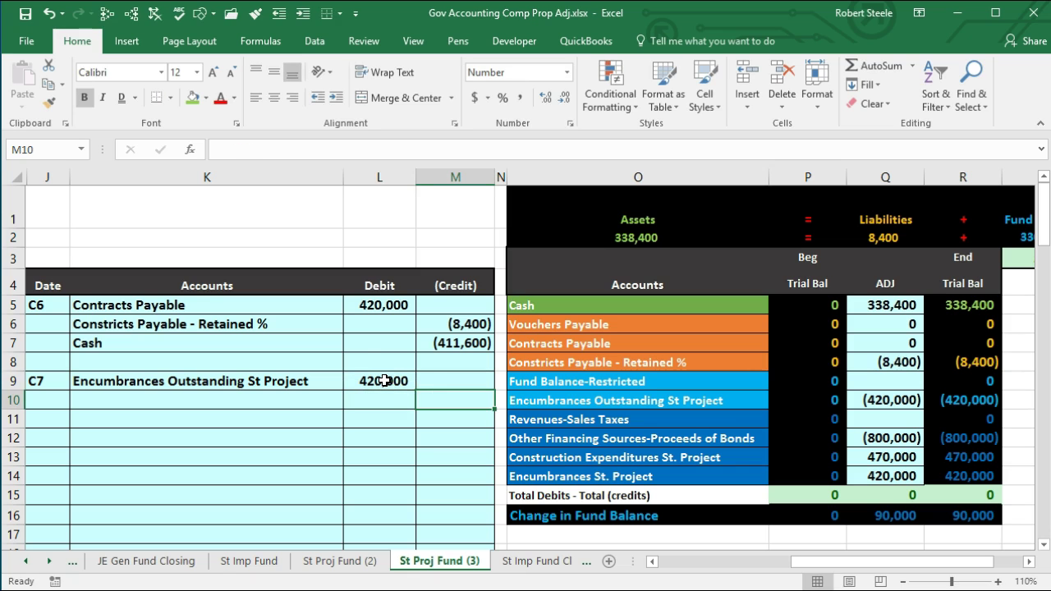
{"action": "type", "text": "=-"}
{"action": "key", "text": "Left"}
{"action": "key", "text": "Up"}
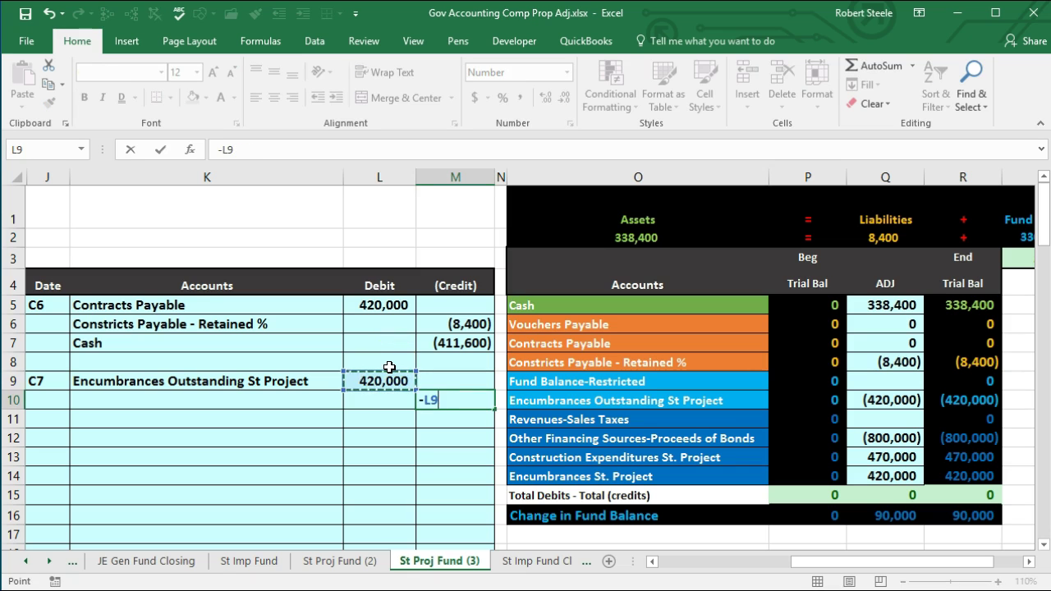
{"action": "key", "text": "Return"}
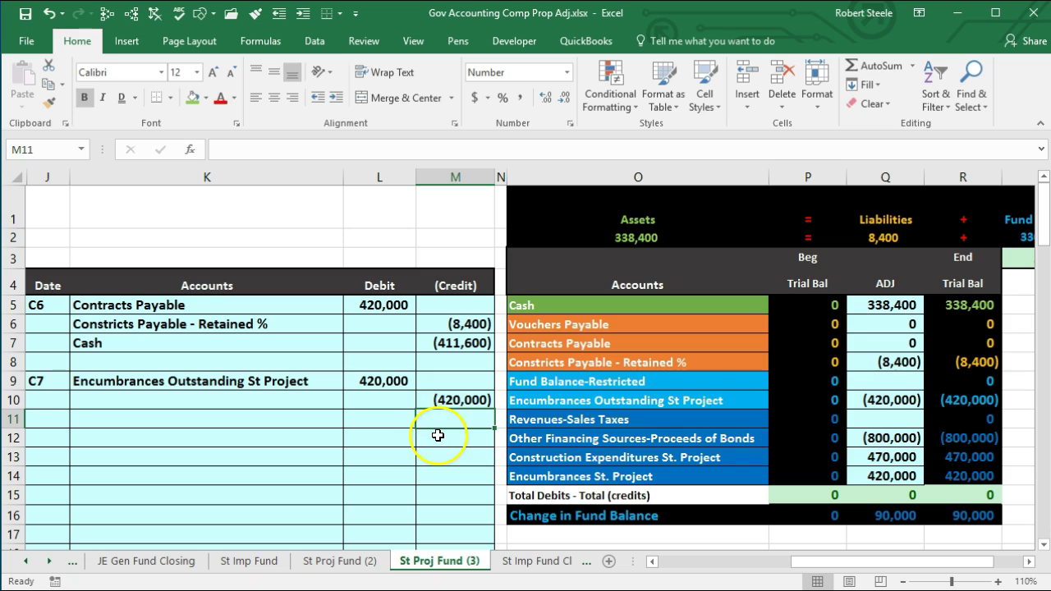
- Copy the Encumbrances St. Project account name from O14 into journal cell K10 as values only
{"action": "left_click", "coordinate": [589, 481]}
{"action": "right_click", "coordinate": [591, 483]}
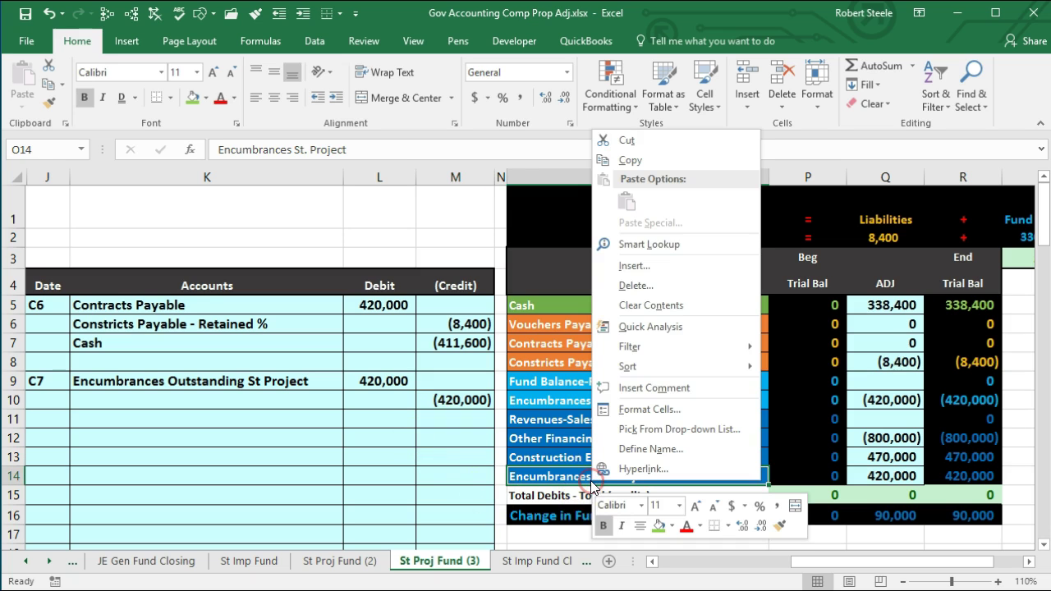
{"action": "left_click", "coordinate": [638, 161]}
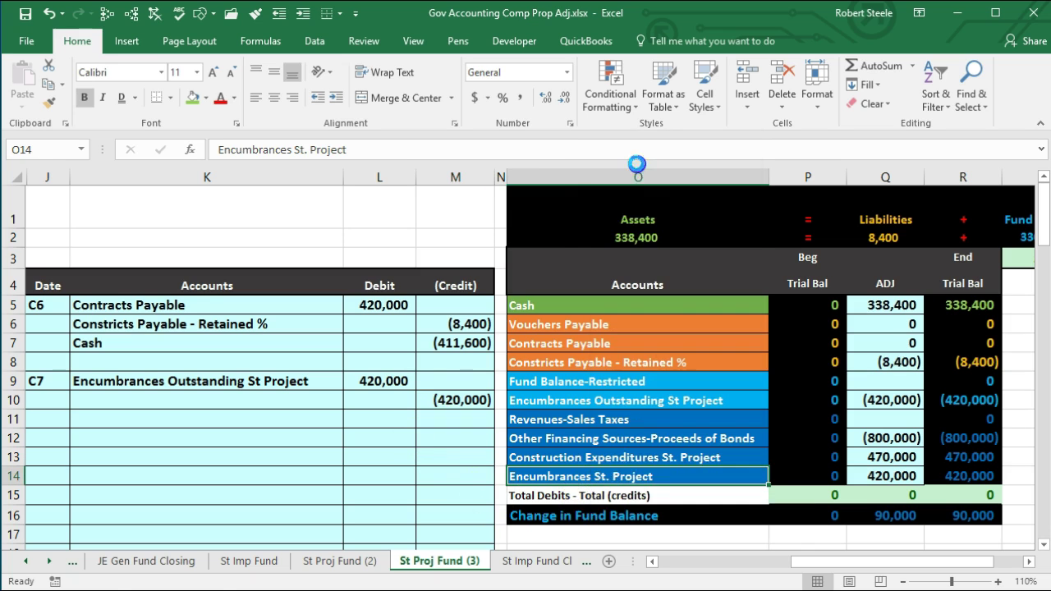
{"action": "left_click", "coordinate": [156, 401]}
{"action": "right_click", "coordinate": [156, 401]}
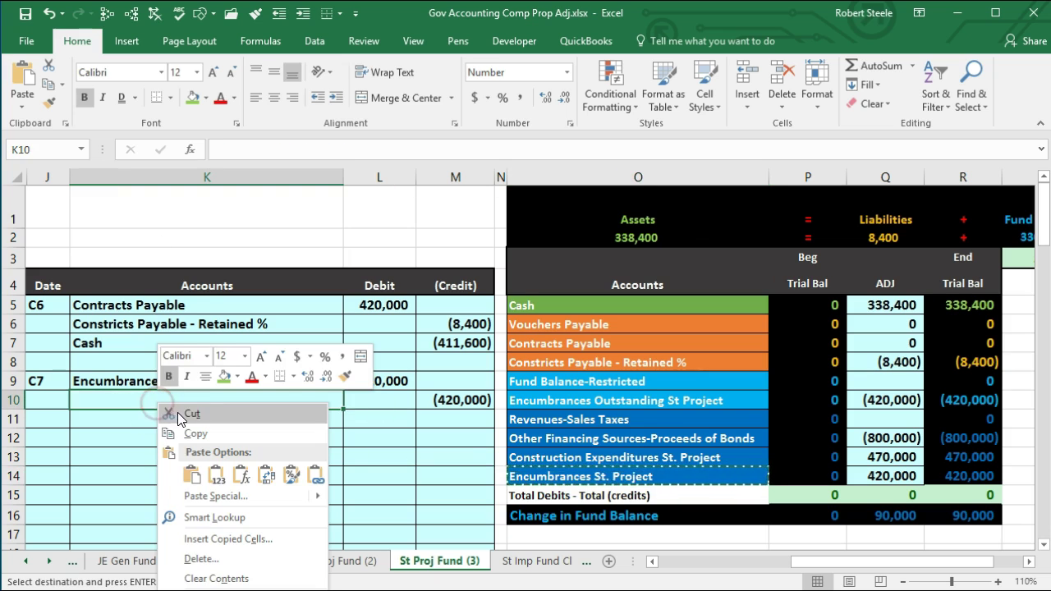
{"action": "left_click", "coordinate": [216, 475]}
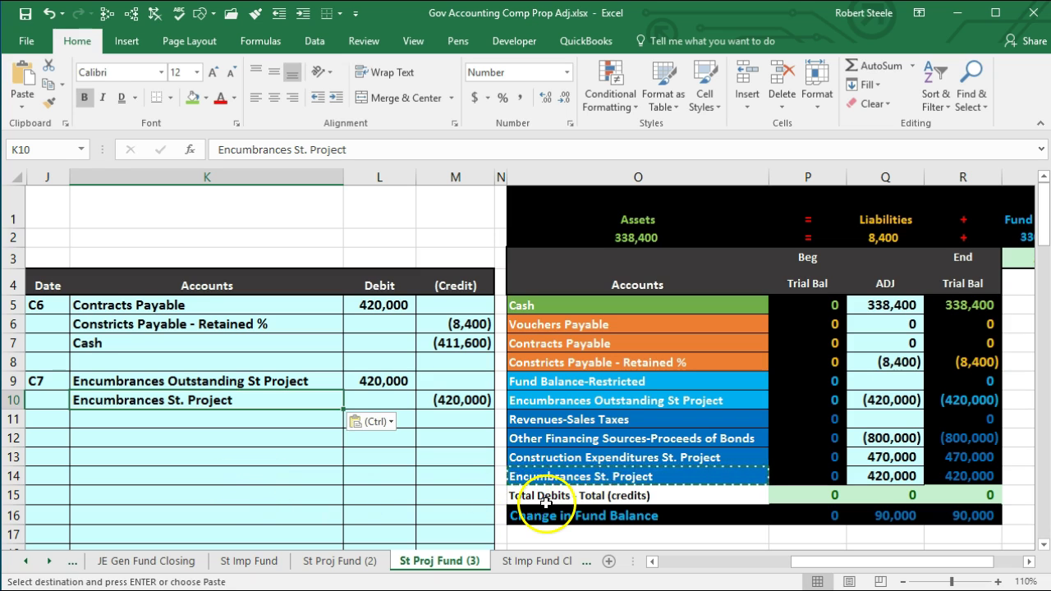
- Post the Encumbrances Outstanding debit to the trial balance by adding L9 to the adjustment formula in Q10
{"action": "left_click", "coordinate": [903, 401]}
{"action": "double_click", "coordinate": [903, 402]}
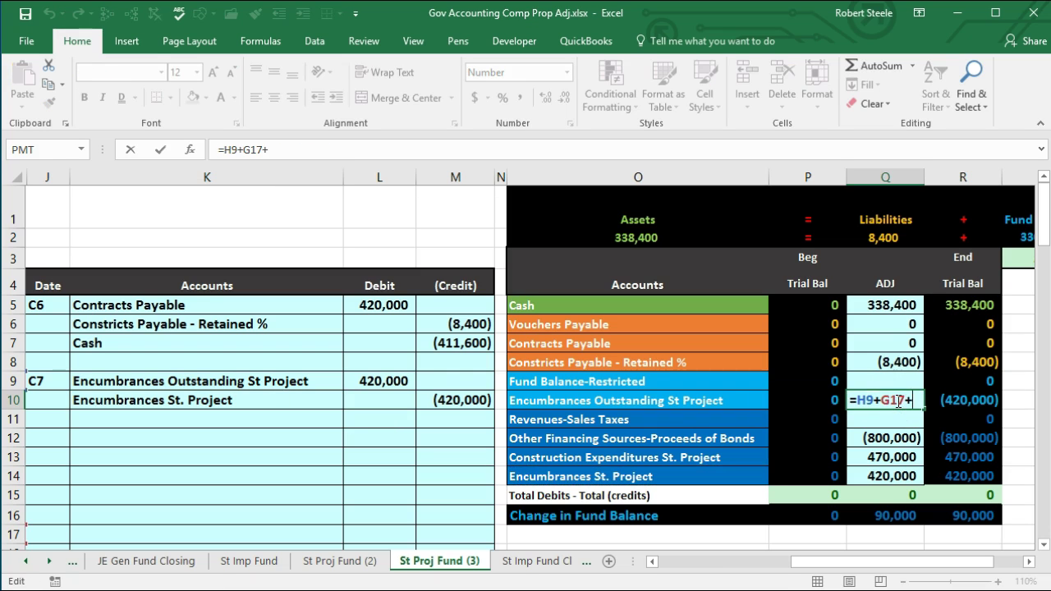
{"action": "left_click", "coordinate": [384, 382]}
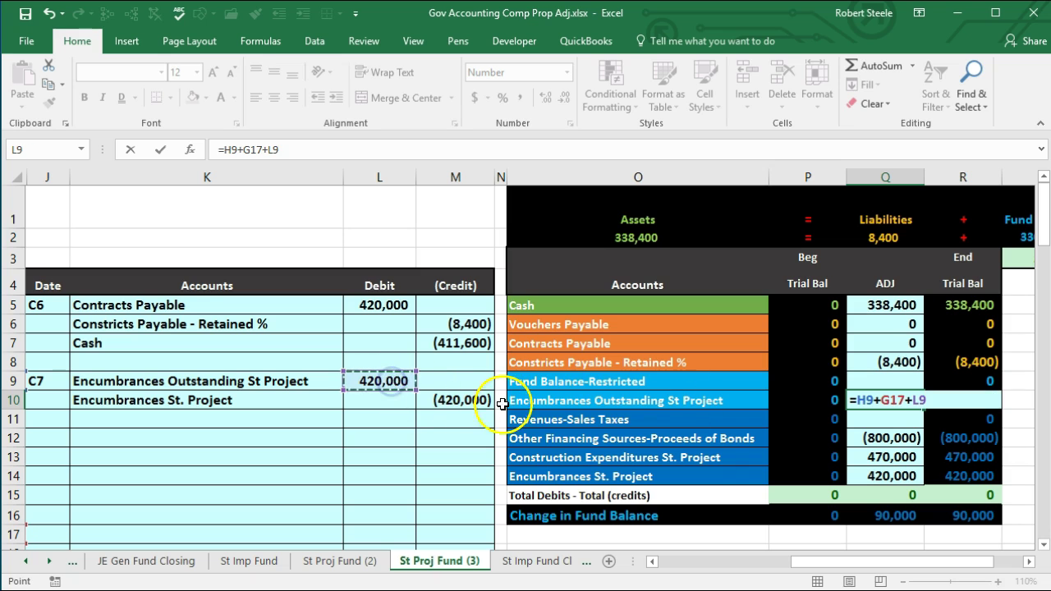
{"action": "key", "text": "Return"}
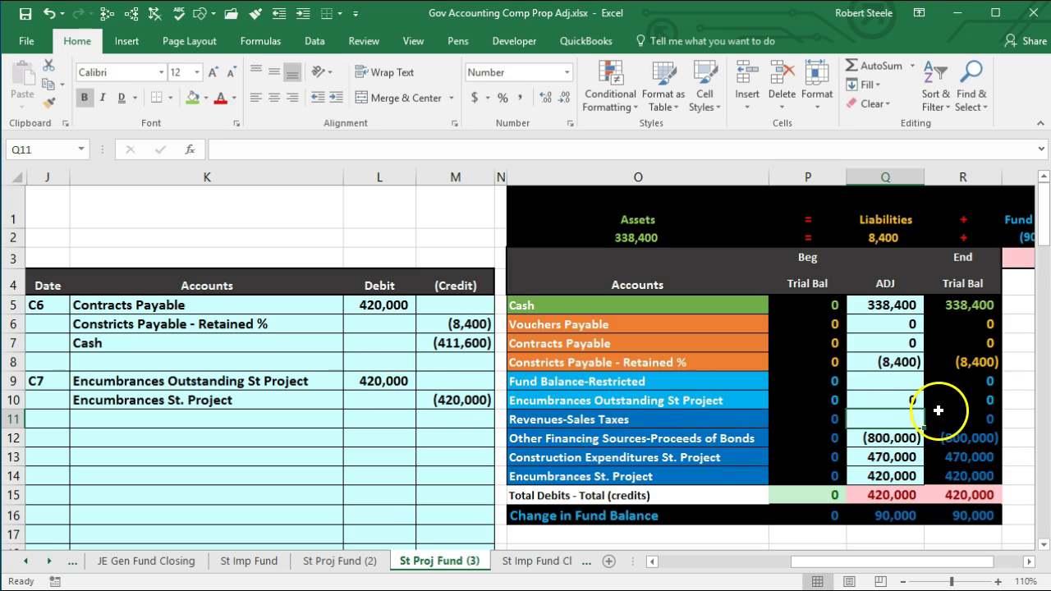
- Post the Encumbrances St. Project credit by adding M10 to the adjustment formula in Q14, and check the ending total
{"action": "left_click", "coordinate": [903, 475]}
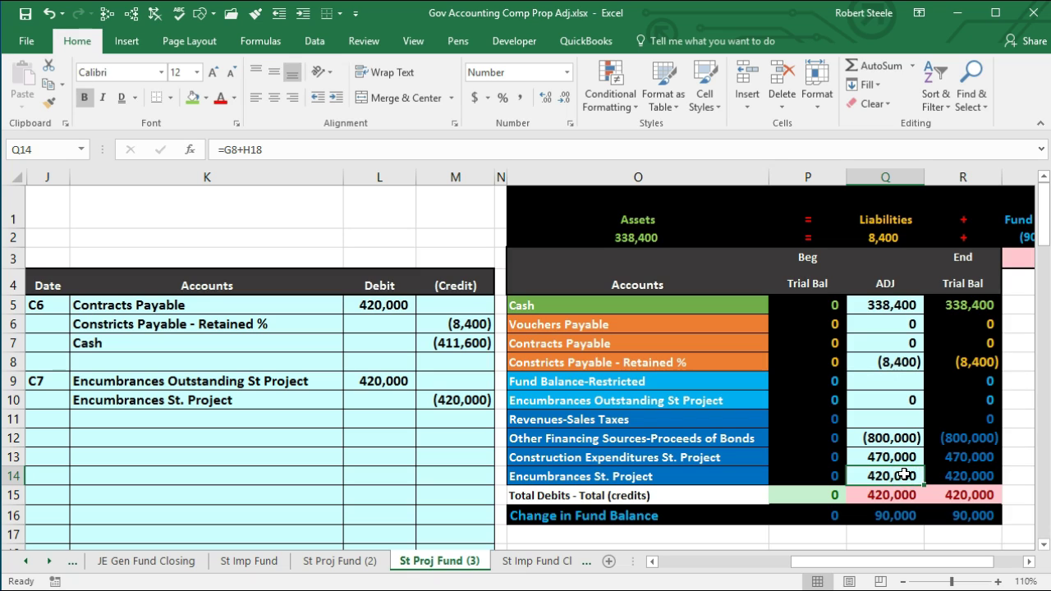
{"action": "double_click", "coordinate": [901, 475]}
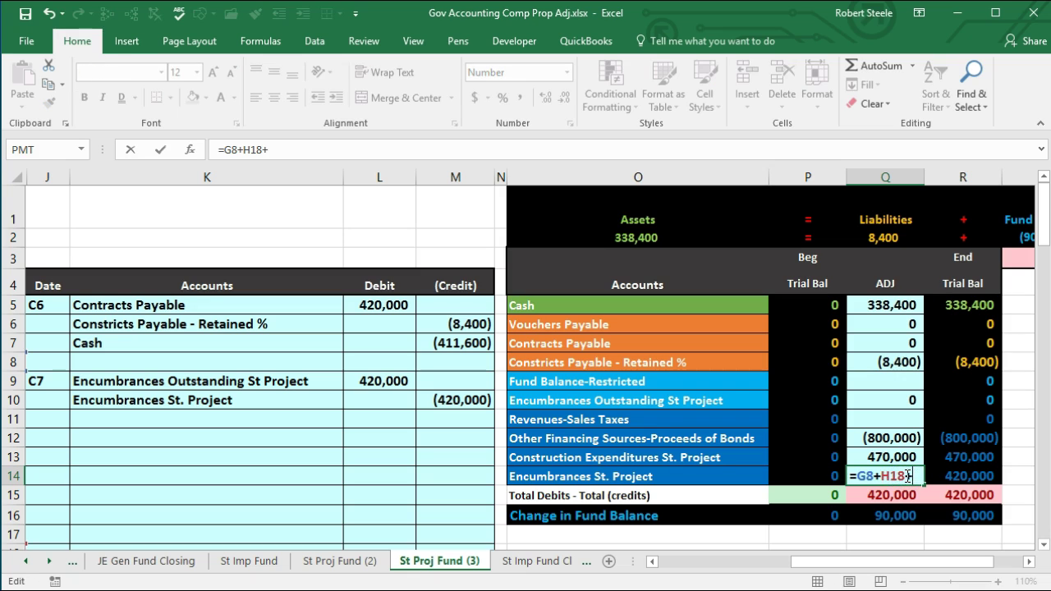
{"action": "left_click", "coordinate": [450, 400]}
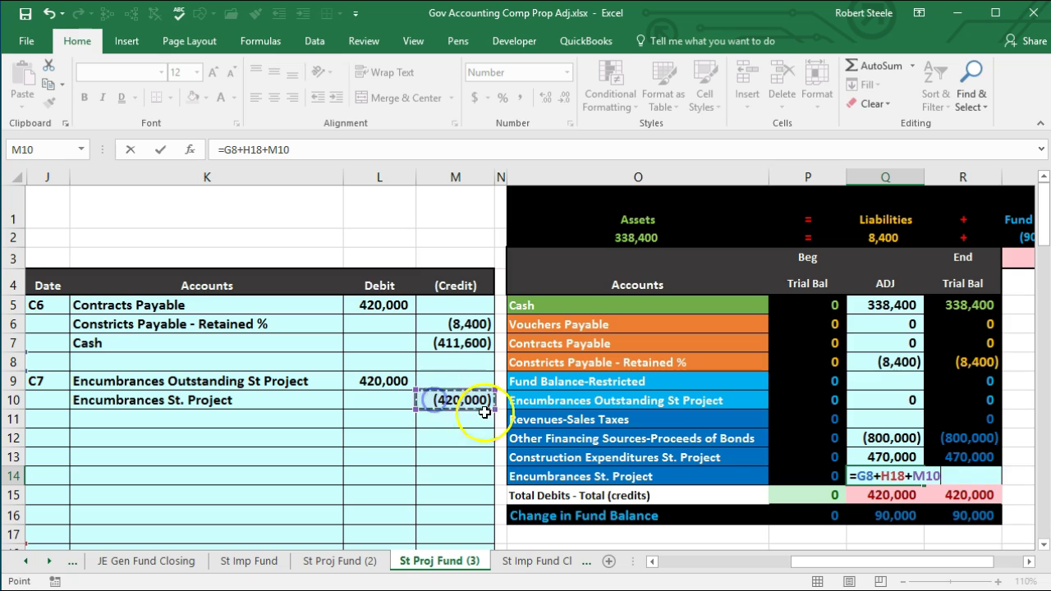
{"action": "key", "text": "Return"}
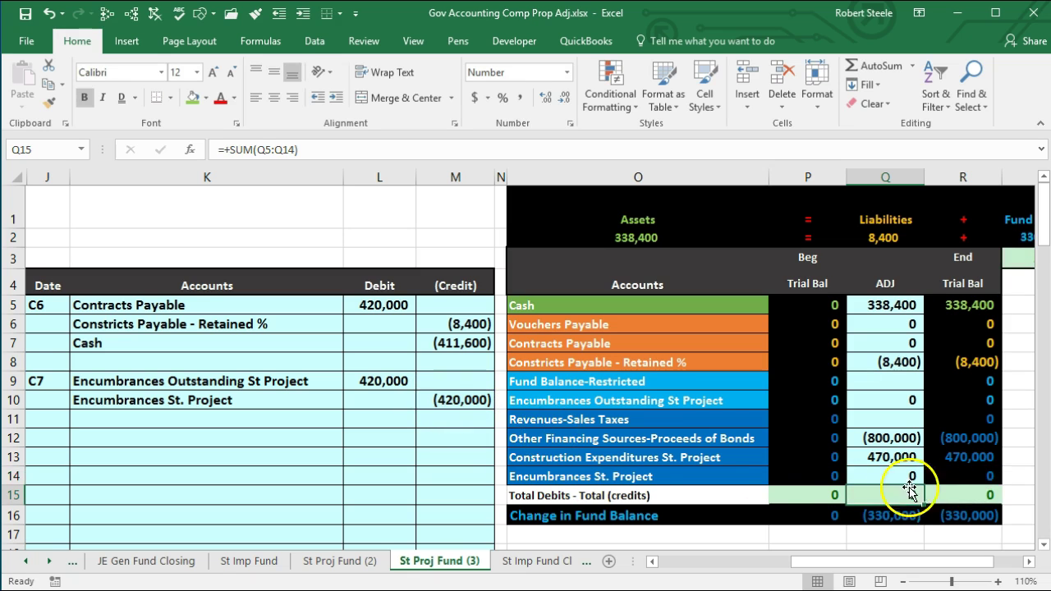
{"action": "left_click", "coordinate": [948, 473]}
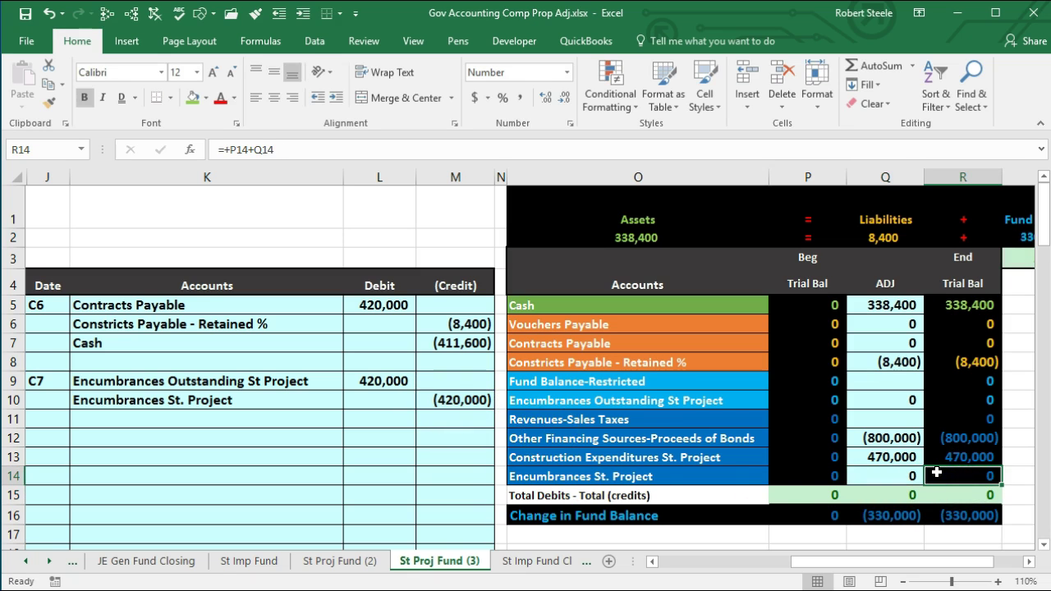
{"action": "key", "text": "Down"}
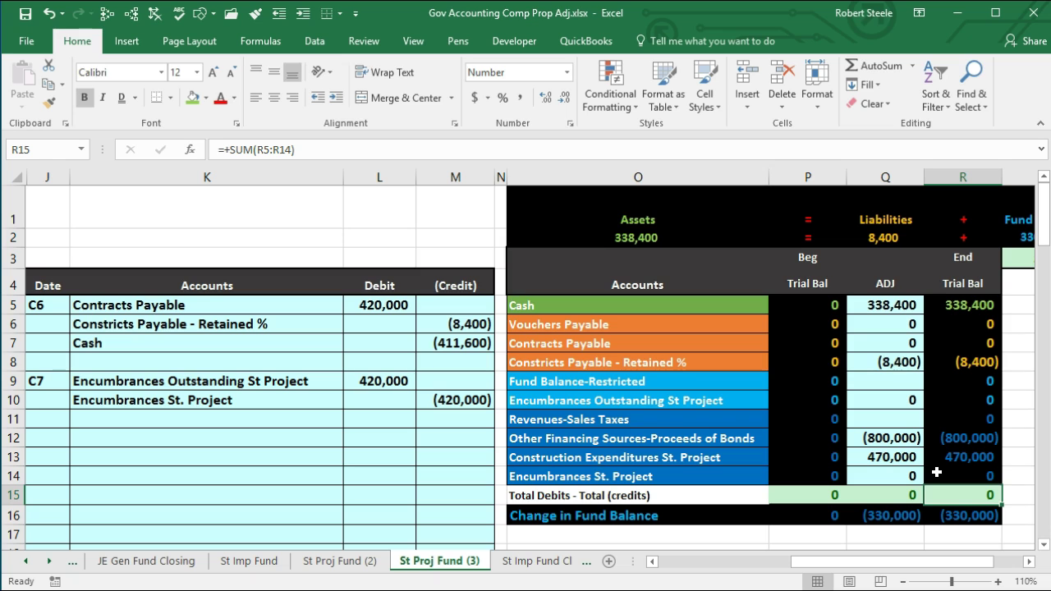
- Copy the Construction Expenditures St. Project account name from O13 into journal cell K12 as values only
{"action": "key", "text": "Left"}
{"action": "key", "text": "Left"}
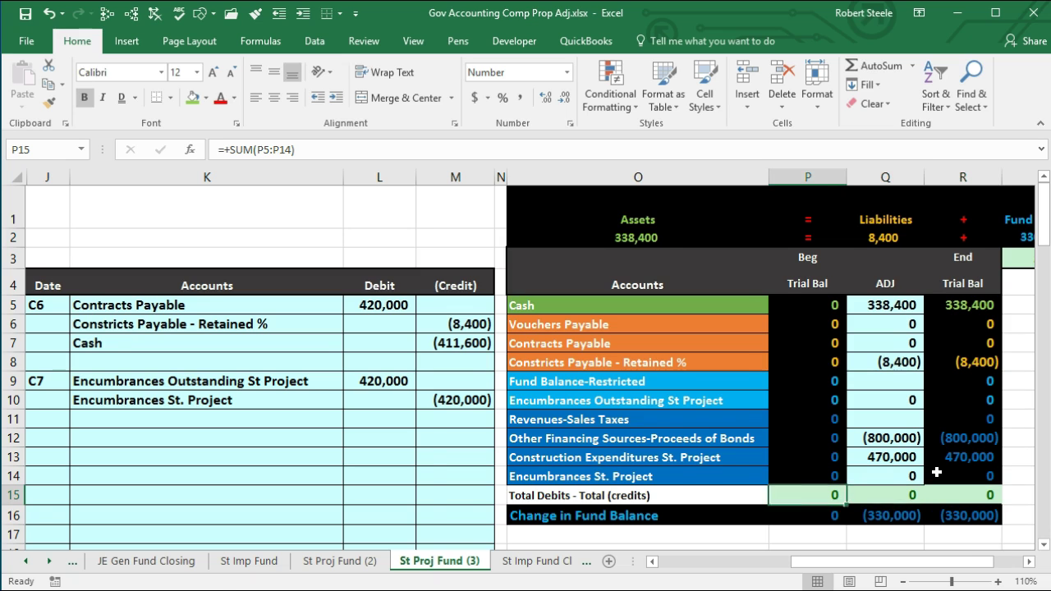
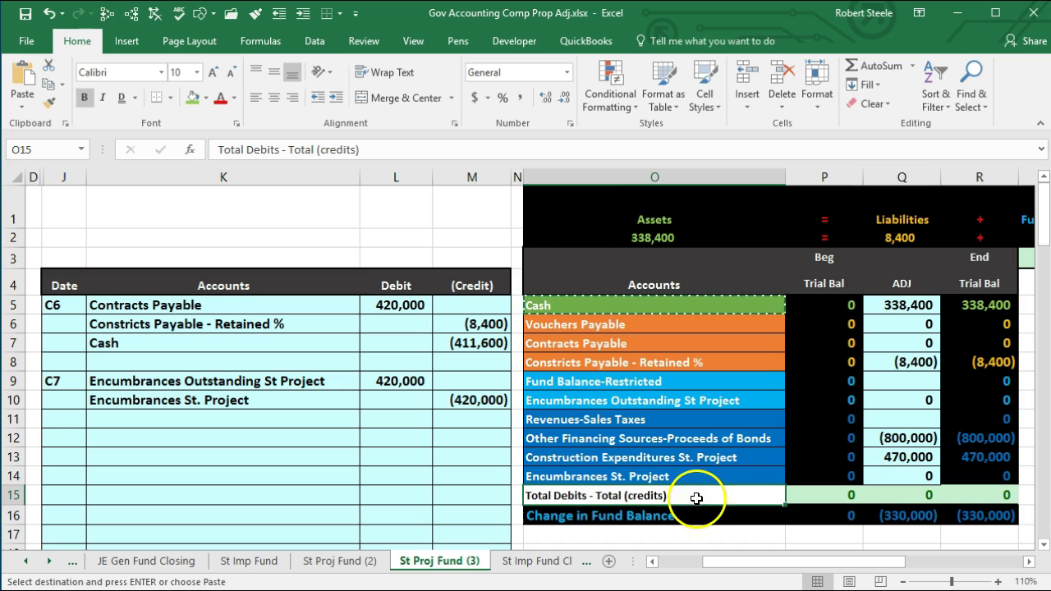
{"action": "left_click", "coordinate": [724, 459]}
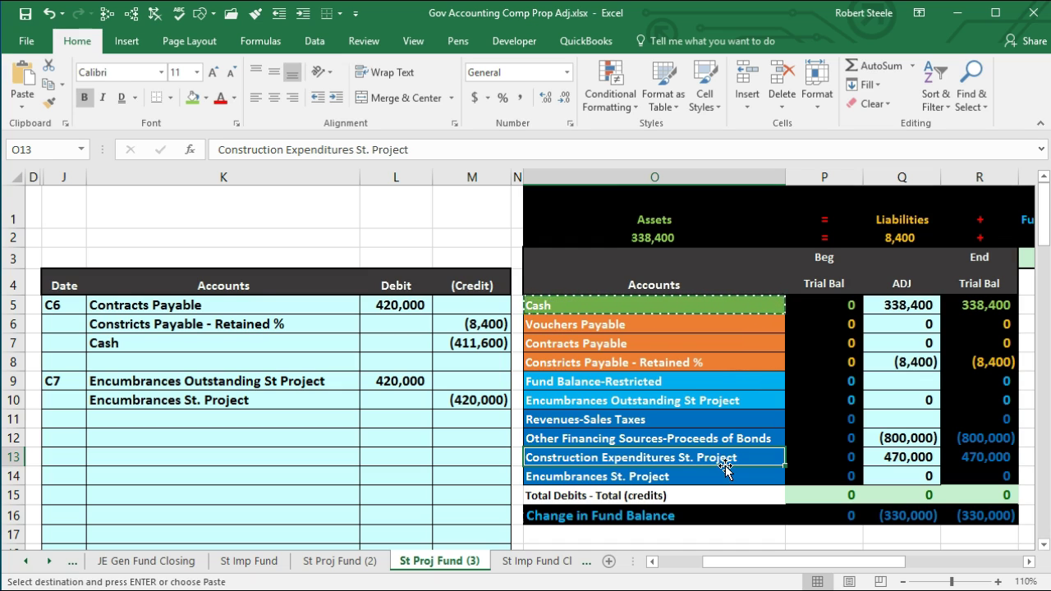
{"action": "right_click", "coordinate": [723, 464]}
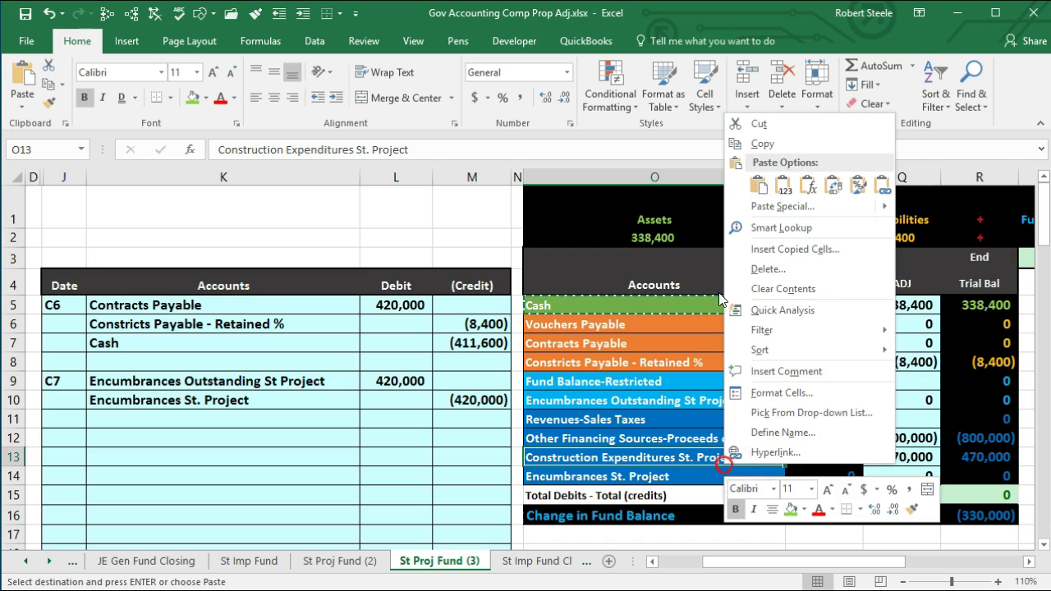
{"action": "left_click", "coordinate": [764, 142]}
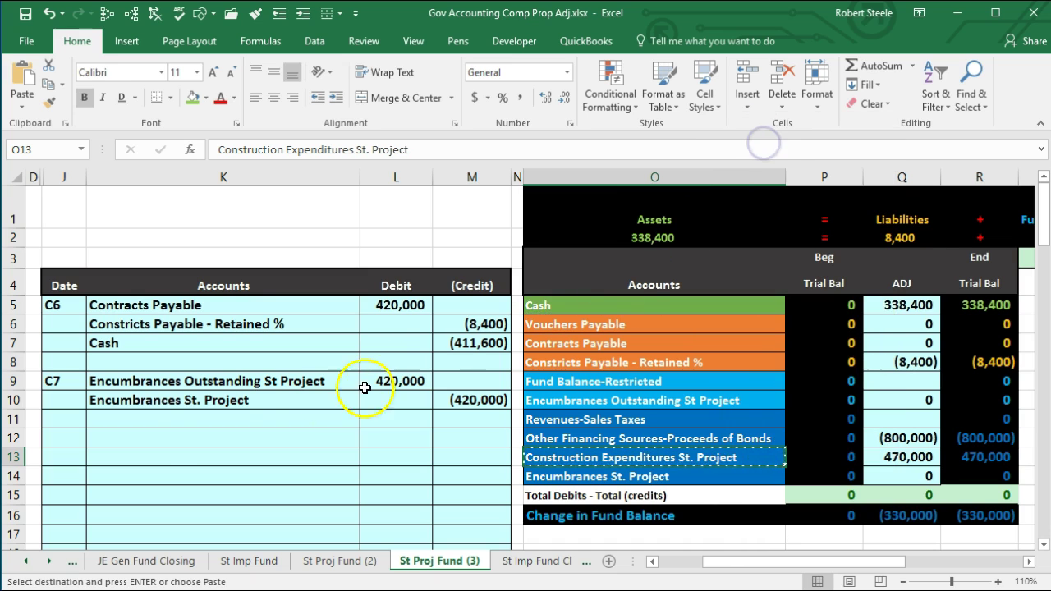
{"action": "left_click", "coordinate": [125, 435]}
{"action": "right_click", "coordinate": [125, 435]}
{"action": "left_click", "coordinate": [160, 508]}
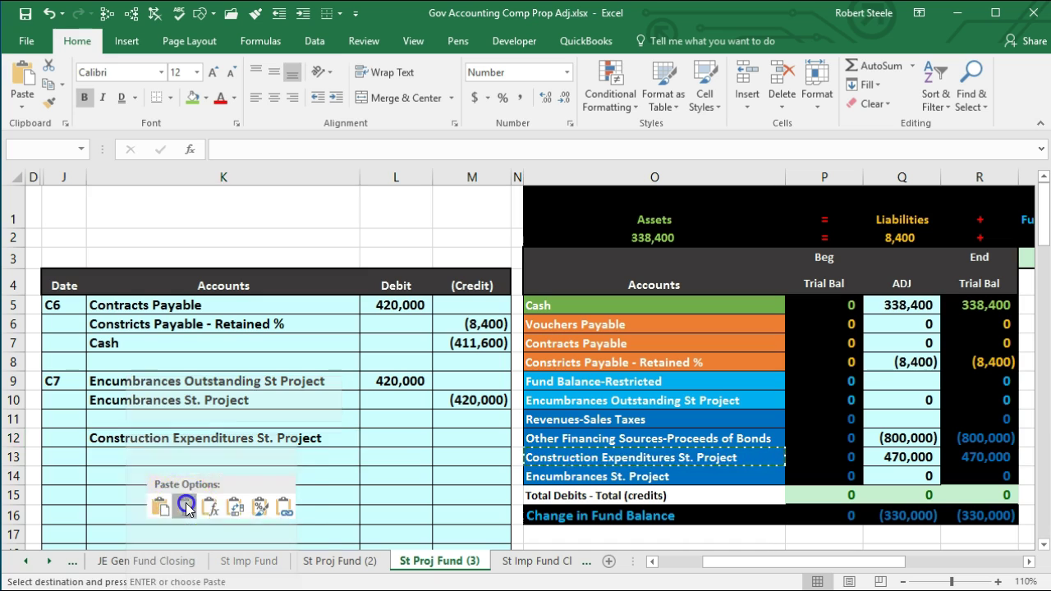
- Enter the Construction Expenditures debit in L12 as a link to the final billing amount in cell C7
{"action": "key", "text": "Left"}
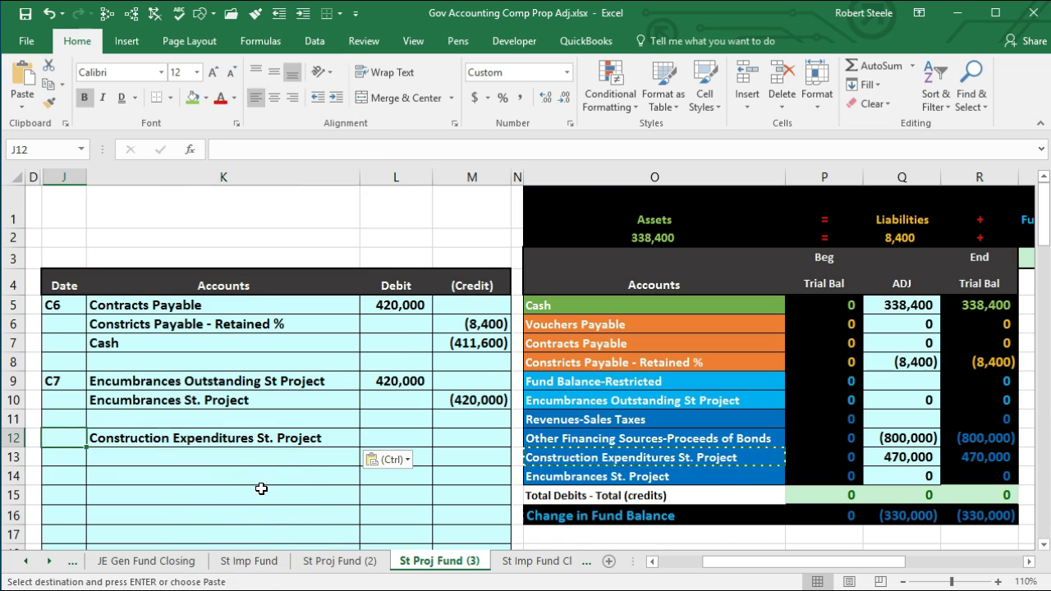
{"action": "key", "text": "Left"}
{"action": "key", "text": "Left"}
{"action": "key", "text": "Left"}
{"action": "key", "text": "Left"}
{"action": "key", "text": "Right"}
{"action": "key", "text": "Right"}
{"action": "key", "text": "Right"}
{"action": "key", "text": "Right"}
{"action": "key", "text": "Right"}
{"action": "key", "text": "Right"}
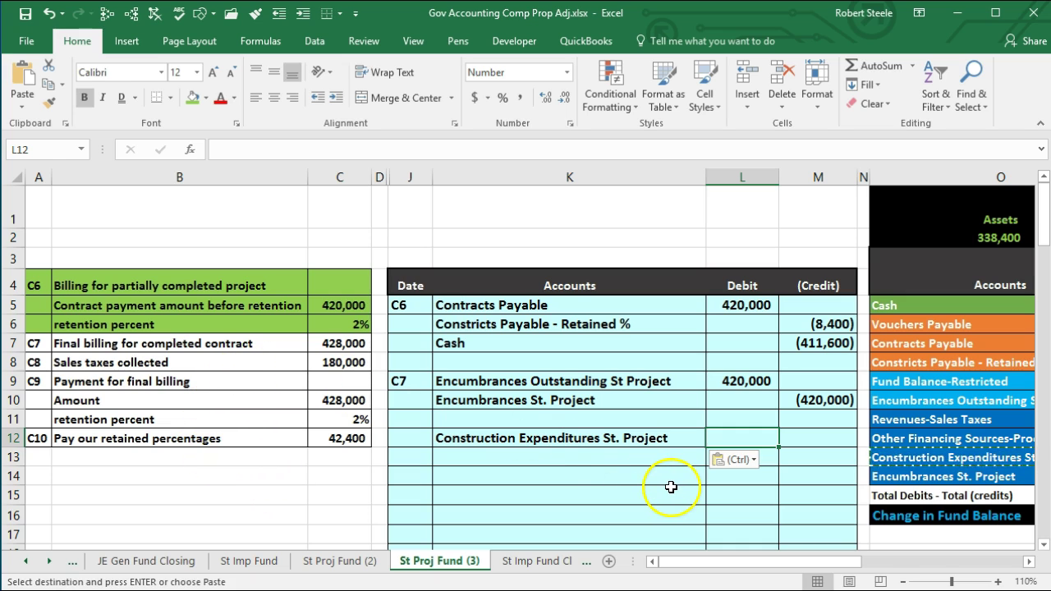
{"action": "type", "text": "="}
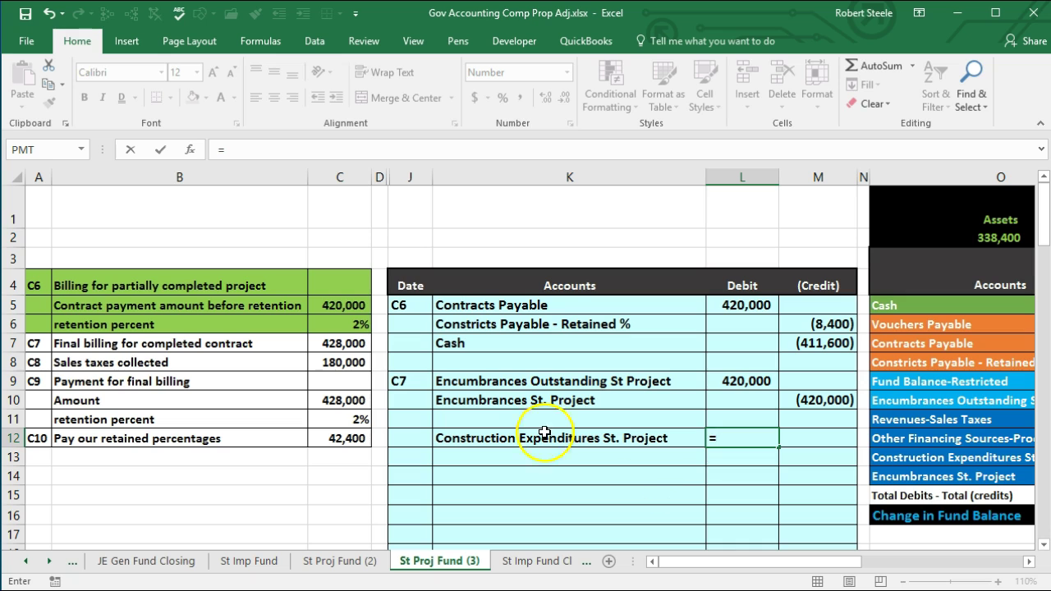
{"action": "left_click", "coordinate": [351, 345]}
{"action": "key", "text": "Return"}
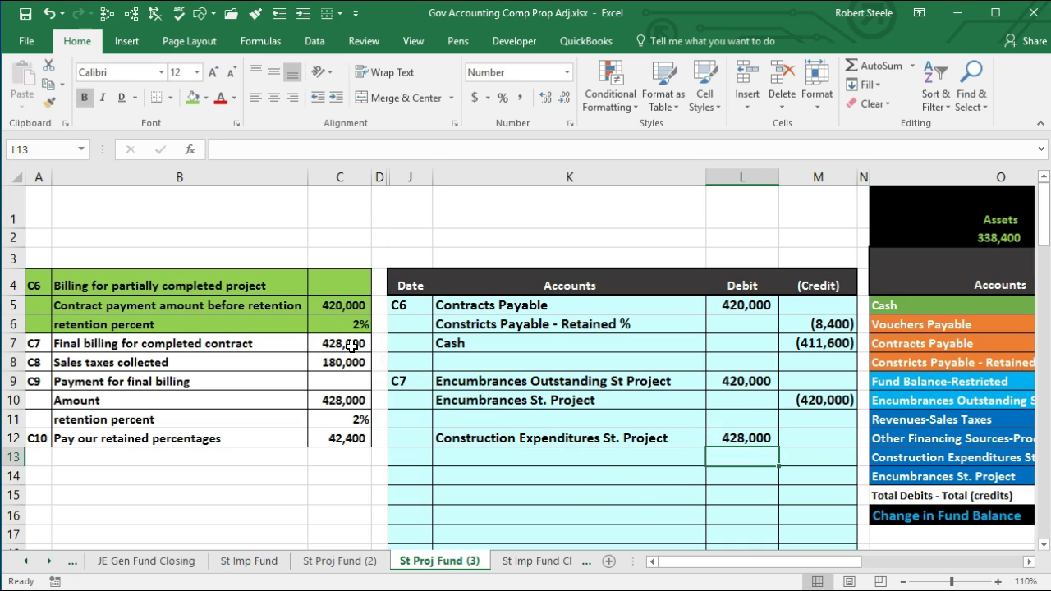
- Enter the offsetting credit in M13 as the negative of debit cell L12
{"action": "key", "text": "Right"}
{"action": "type", "text": "-"}
{"action": "key", "text": "Left"}
{"action": "key", "text": "Up"}
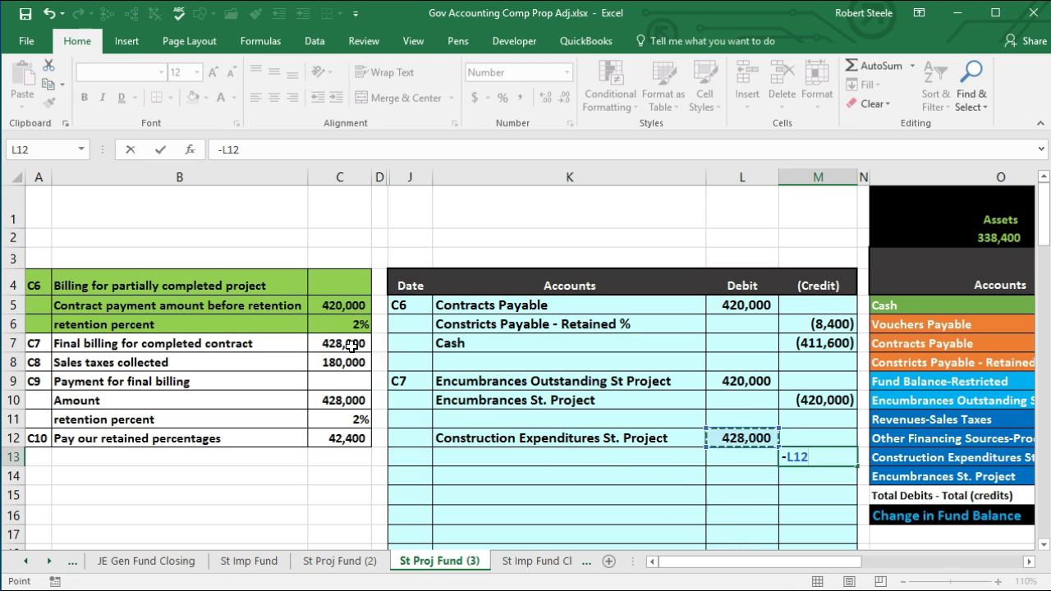
{"action": "key", "text": "Return"}
- Copy the Contracts Payable account name from O7 into journal cell K13 as values only
{"action": "key", "text": "Right"}
{"action": "key", "text": "Right"}
{"action": "key", "text": "Right"}
{"action": "key", "text": "Right"}
{"action": "key", "text": "Right"}
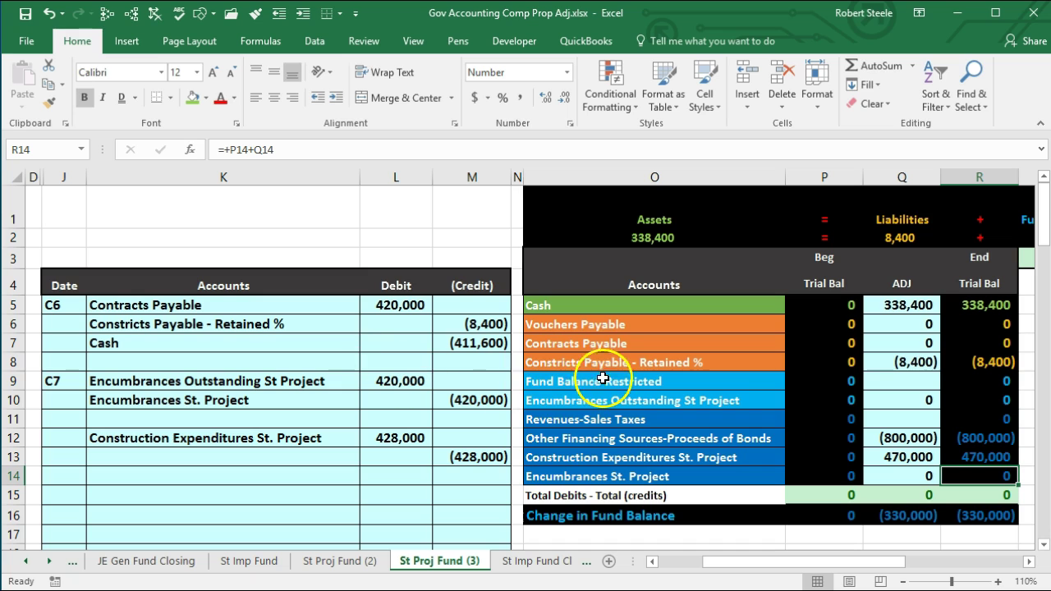
{"action": "left_click", "coordinate": [611, 344]}
{"action": "right_click", "coordinate": [613, 346]}
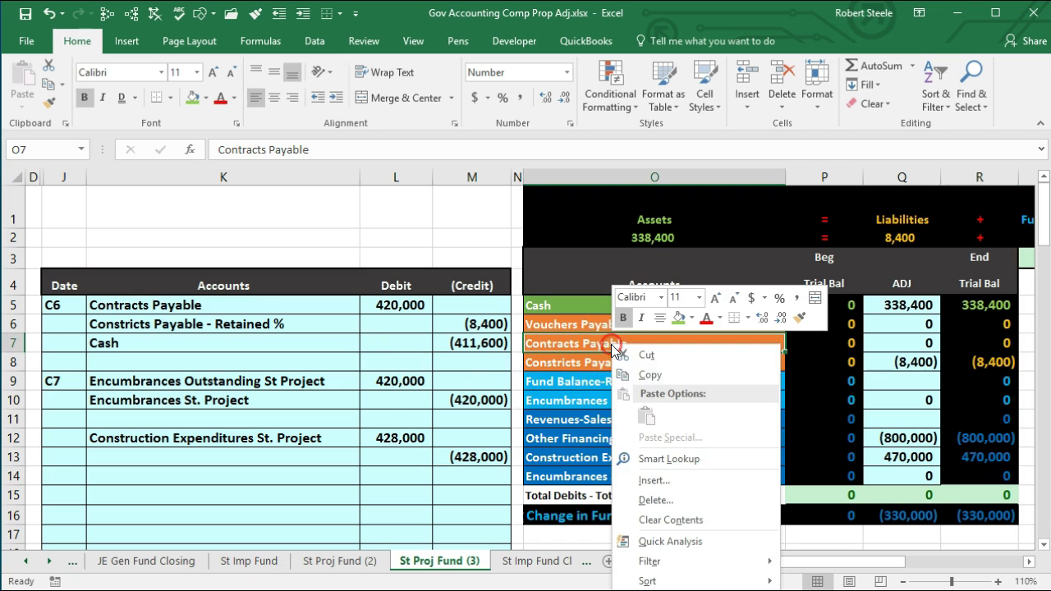
{"action": "left_click", "coordinate": [628, 376]}
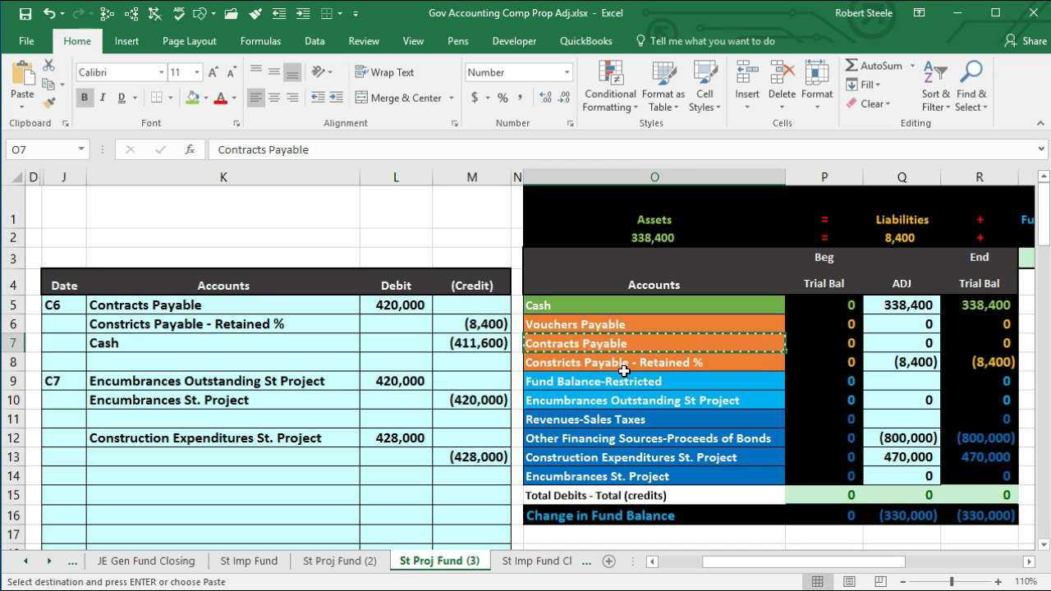
{"action": "left_click", "coordinate": [205, 457]}
{"action": "right_click", "coordinate": [207, 456]}
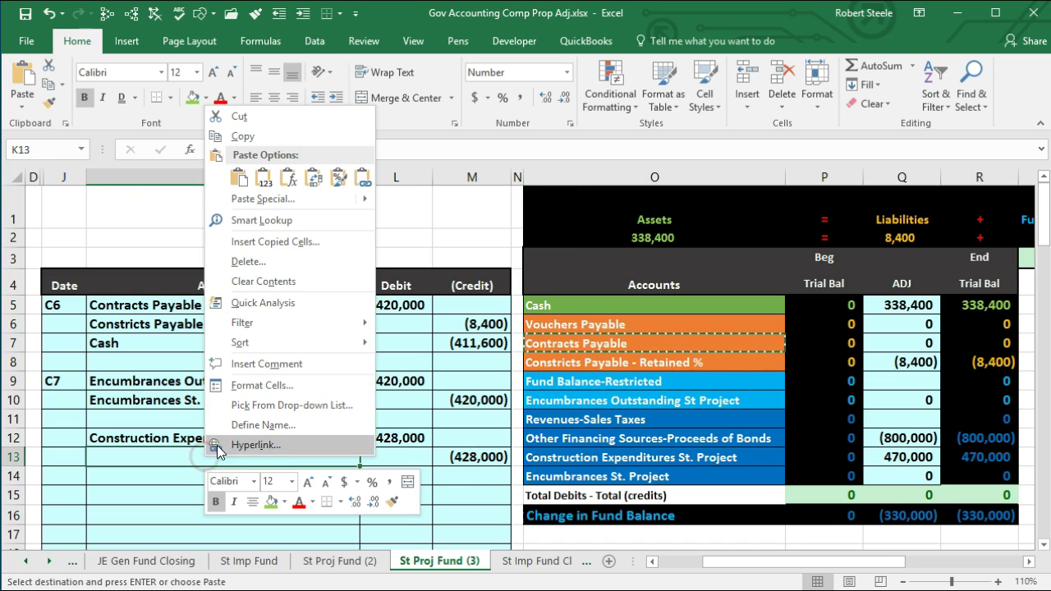
{"action": "left_click", "coordinate": [263, 176]}
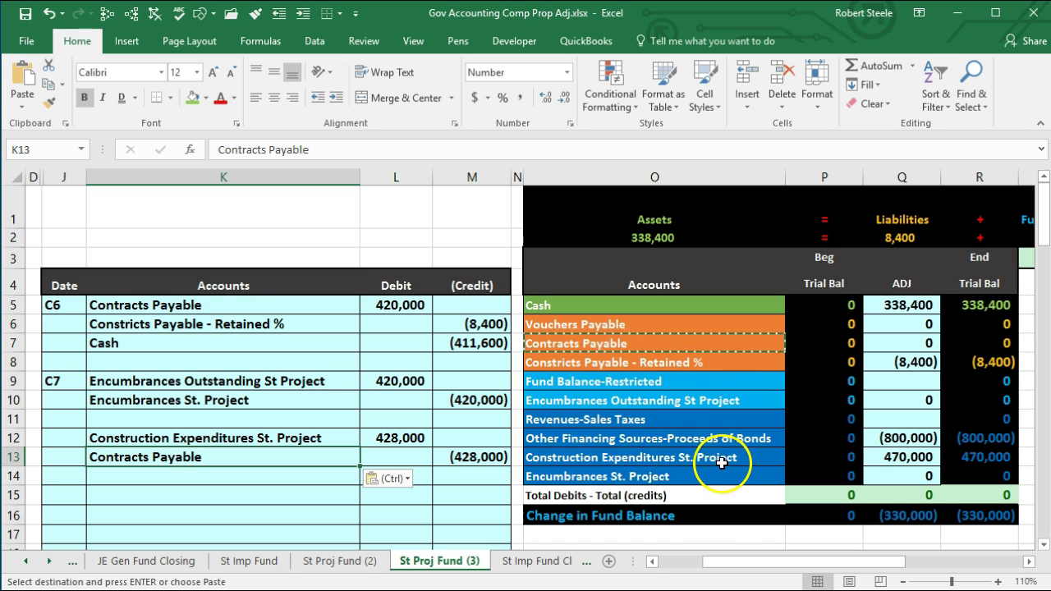
- Post the Construction Expenditures St. Project debit to the trial balance by adding L12 to the adjustment formula in Q13
{"action": "left_click", "coordinate": [887, 457]}
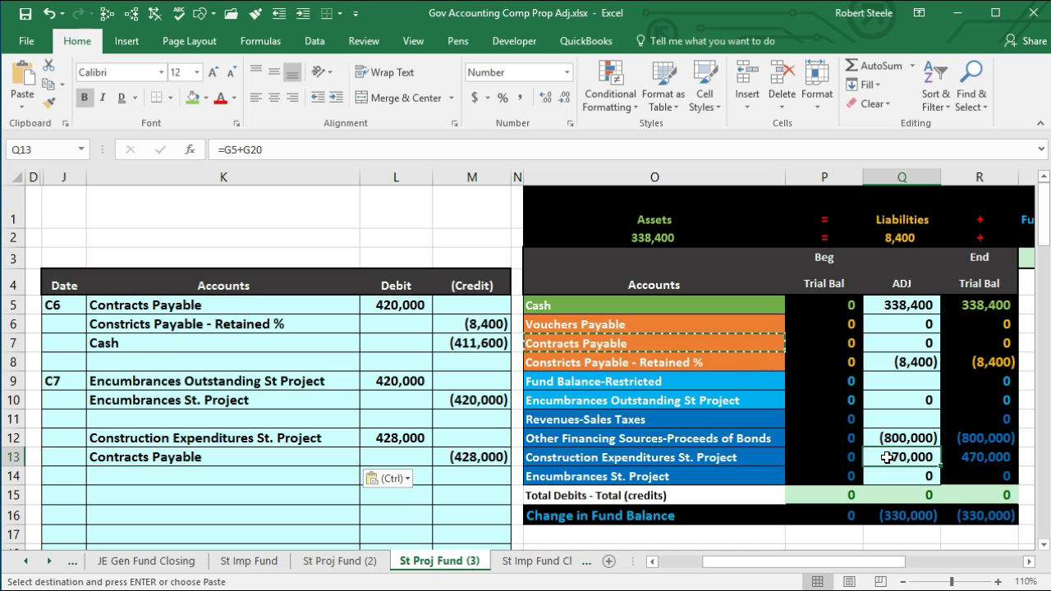
{"action": "double_click", "coordinate": [903, 458]}
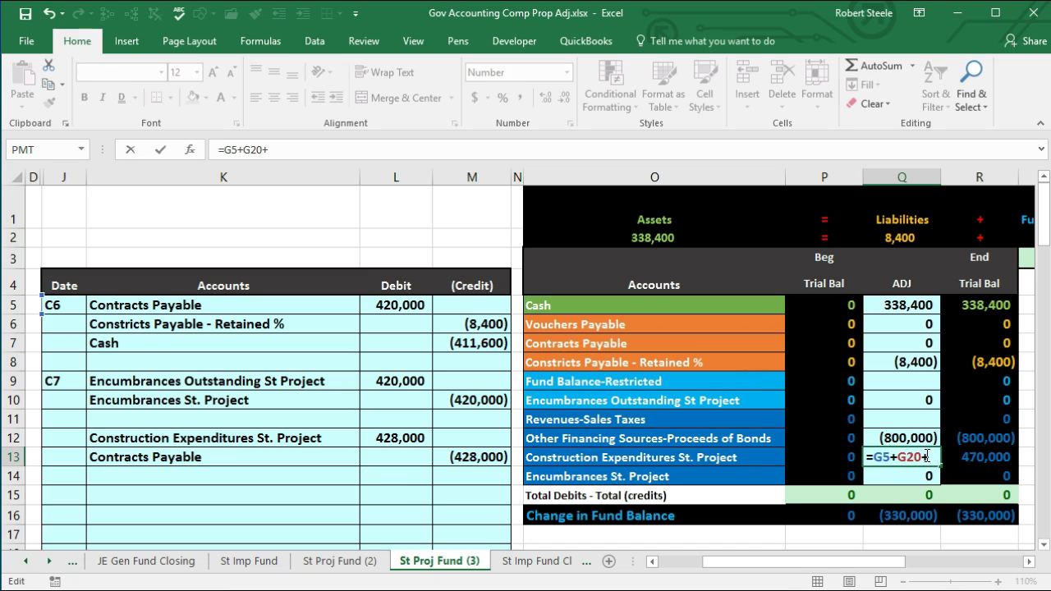
{"action": "left_click", "coordinate": [398, 440]}
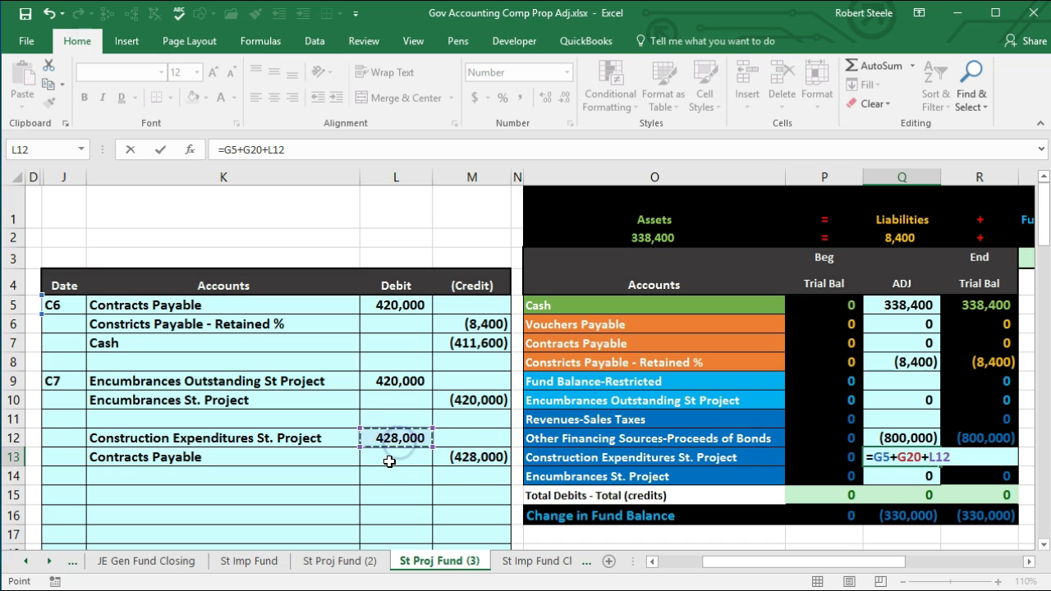
{"action": "key", "text": "Return"}
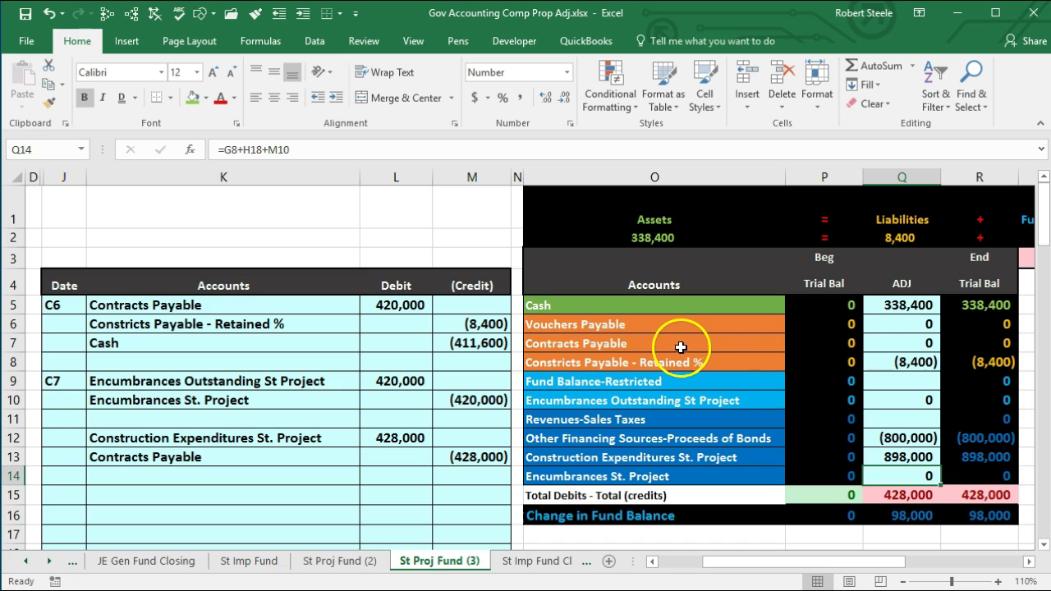
- Post the Contracts Payable credit to the trial balance by adding M13 to the adjustment formula in Q7
{"action": "left_click", "coordinate": [903, 340]}
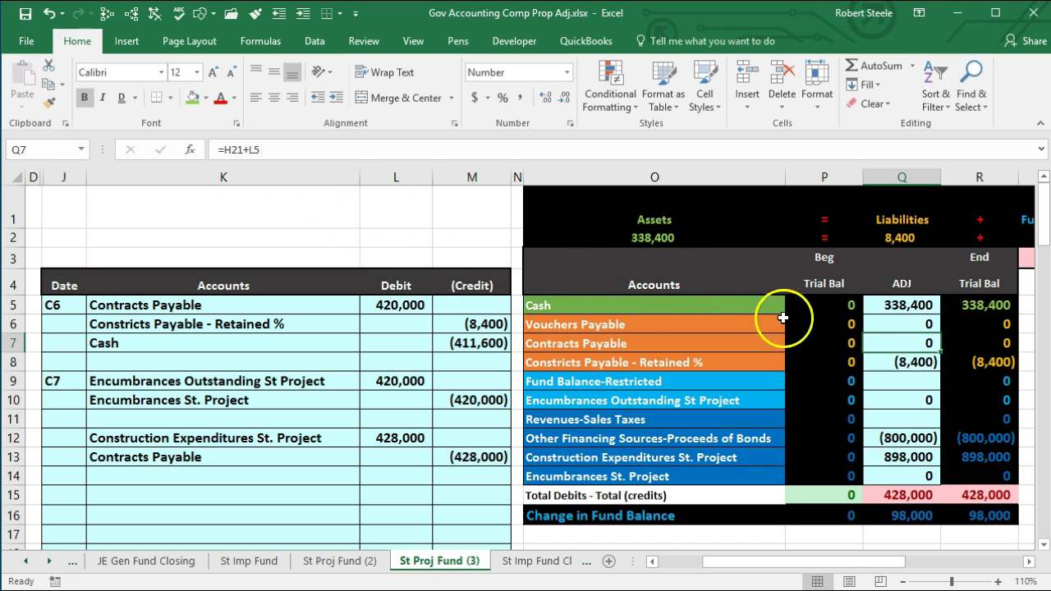
{"action": "double_click", "coordinate": [906, 343]}
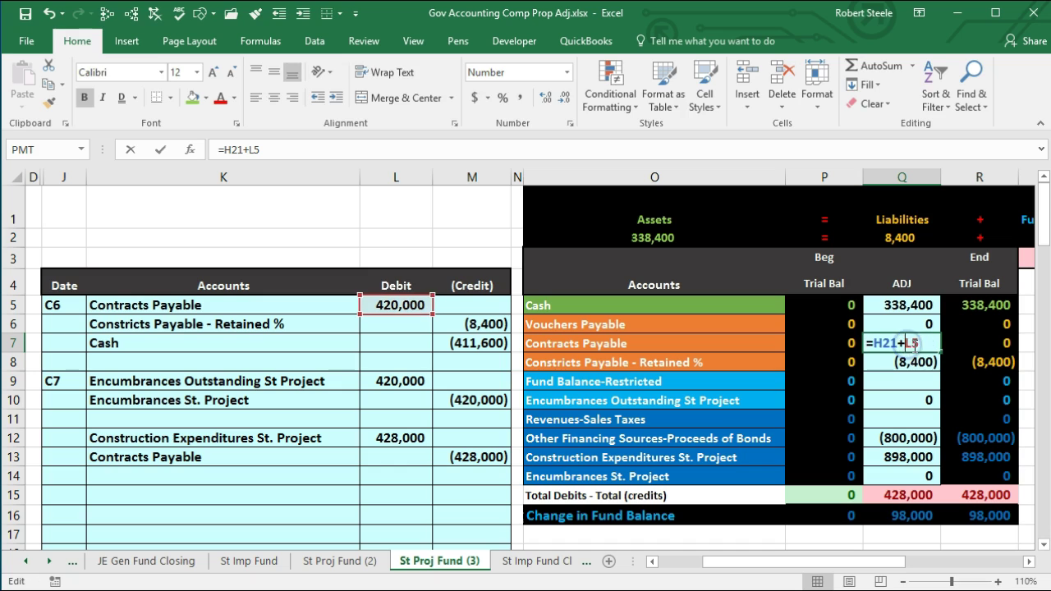
{"action": "type", "text": "+"}
{"action": "left_click", "coordinate": [476, 457]}
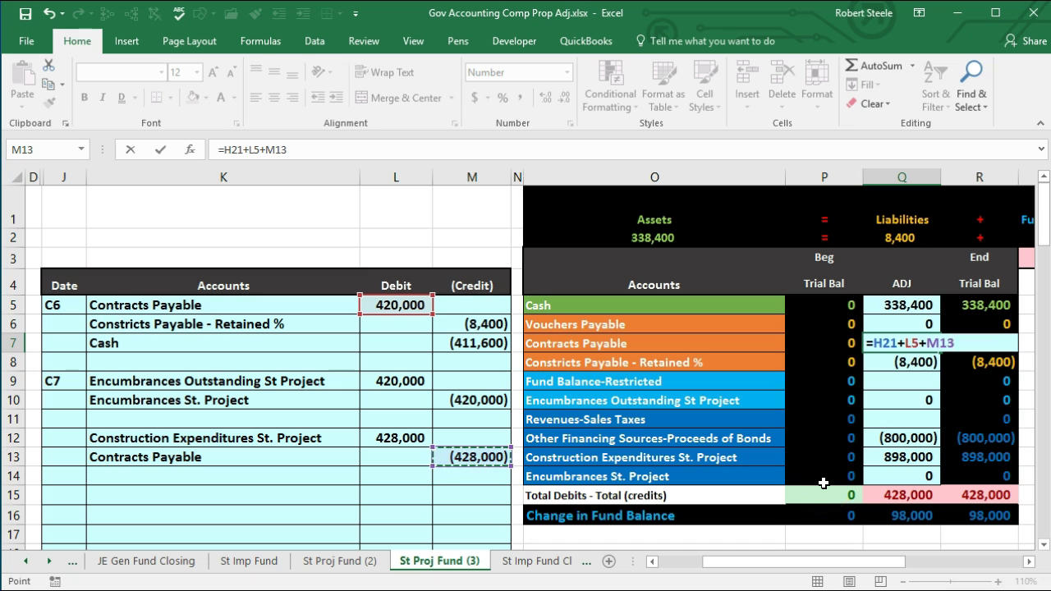
{"action": "key", "text": "Return"}
{"action": "left_click", "coordinate": [577, 469]}
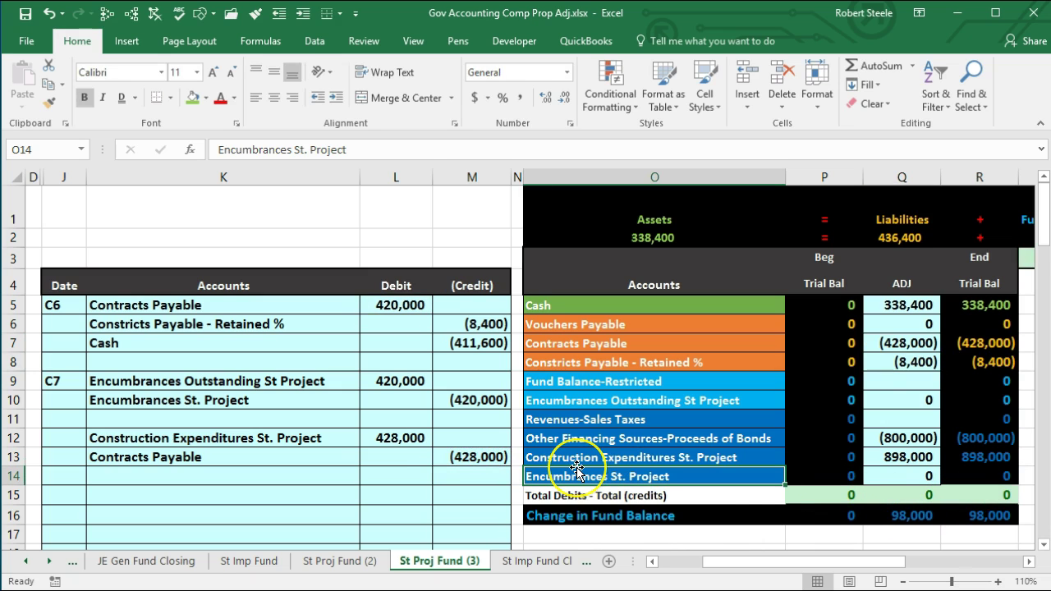
- Mark the C7 final billing transaction as completed by filling A7:C7 with green
{"action": "key", "text": "Home"}
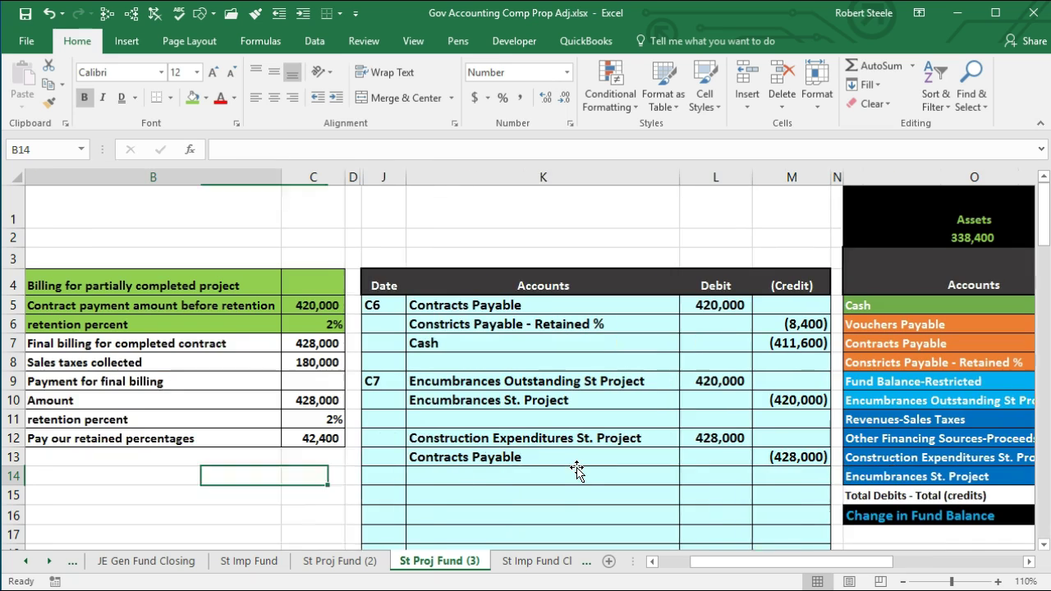
{"action": "left_click_drag", "start_coordinate": [33, 343], "coordinate": [349, 347]}
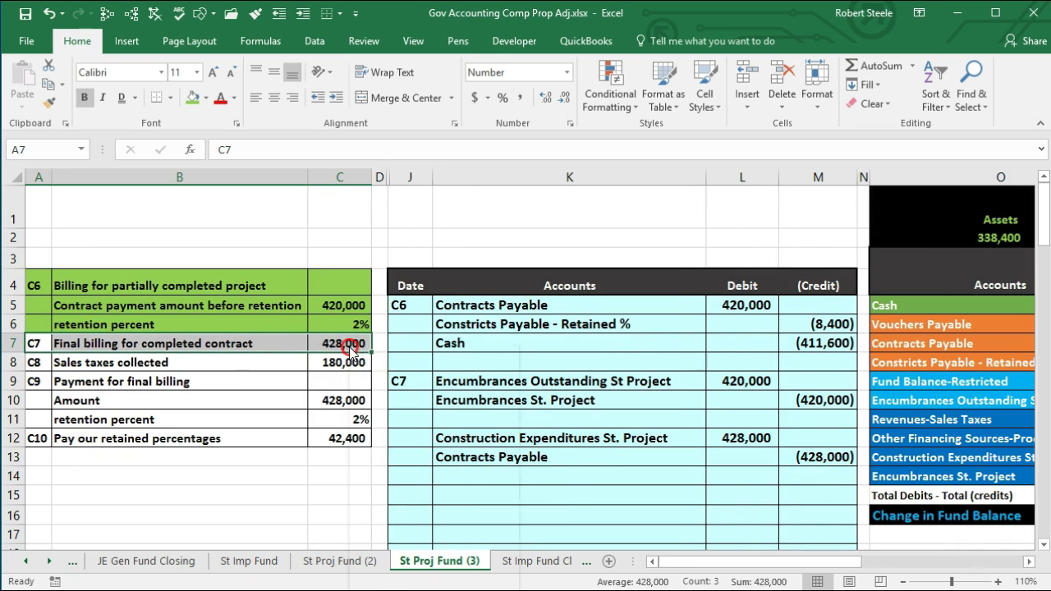
{"action": "right_click", "coordinate": [349, 345]}
{"action": "left_click", "coordinate": [423, 319]}
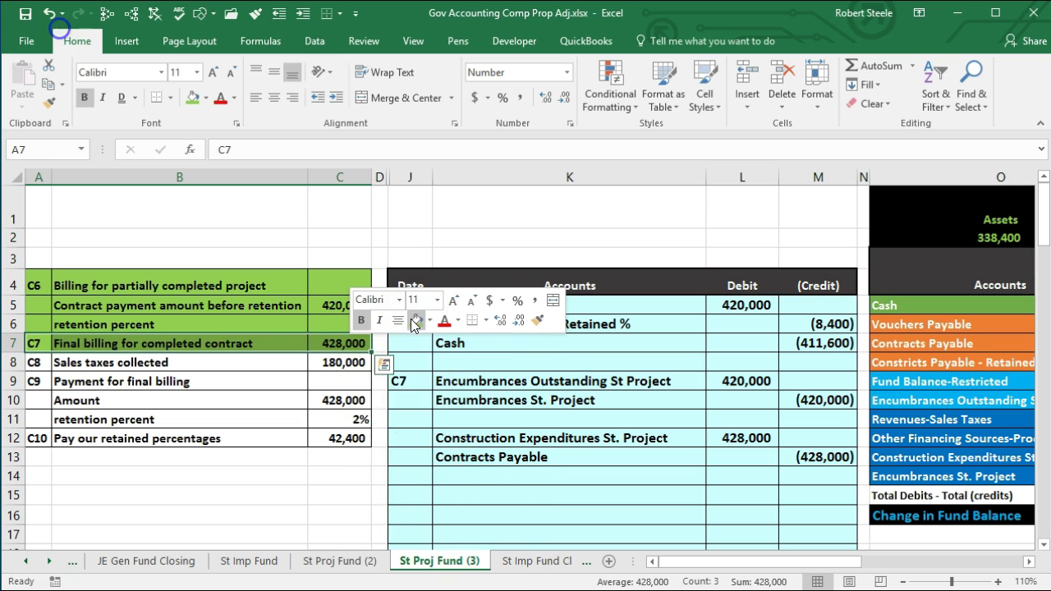
- Label the next journal entry by linking date cell J15 to the C8 transaction code in A8
{"action": "left_click", "coordinate": [421, 491]}
{"action": "type", "text": "="}
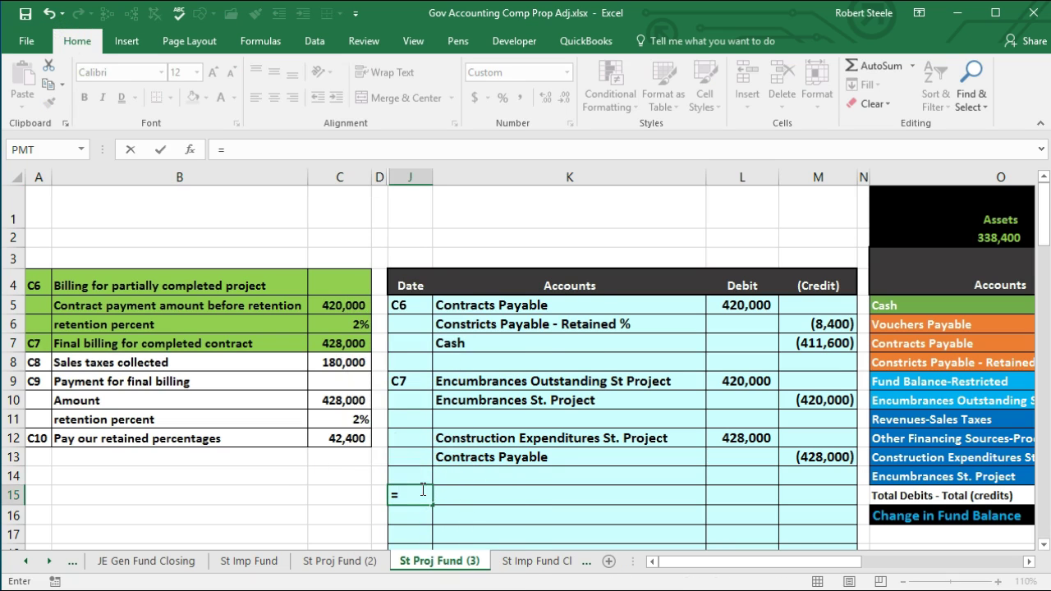
{"action": "left_click", "coordinate": [41, 362]}
{"action": "key", "text": "Return"}
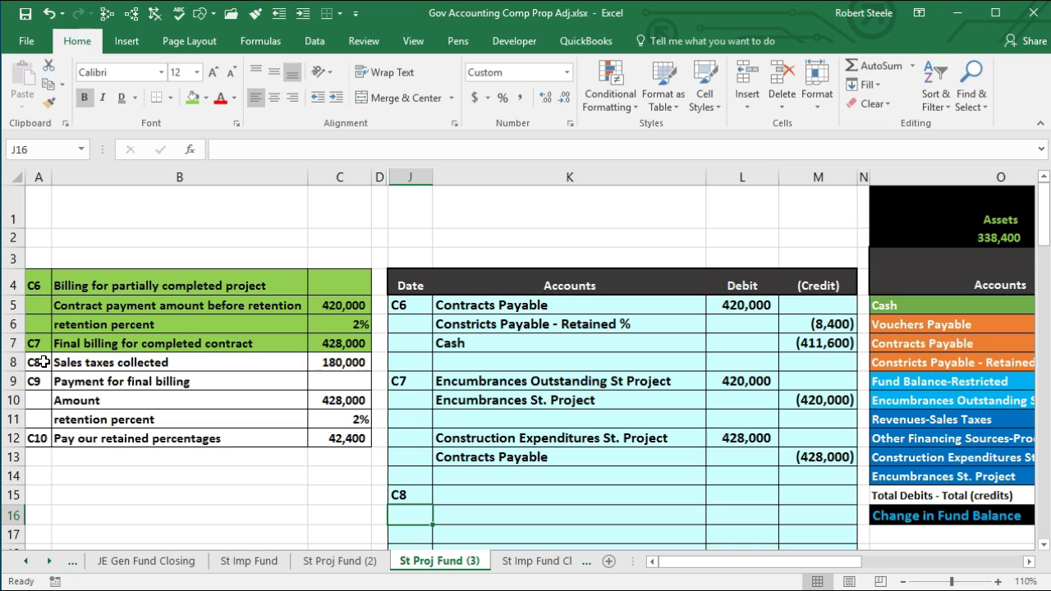
- Review the ending Cash balance in R5 and copy the Cash account name from O5 into journal cell K15 as values only
{"action": "left_click_drag", "start_coordinate": [711, 564], "coordinate": [755, 561]}
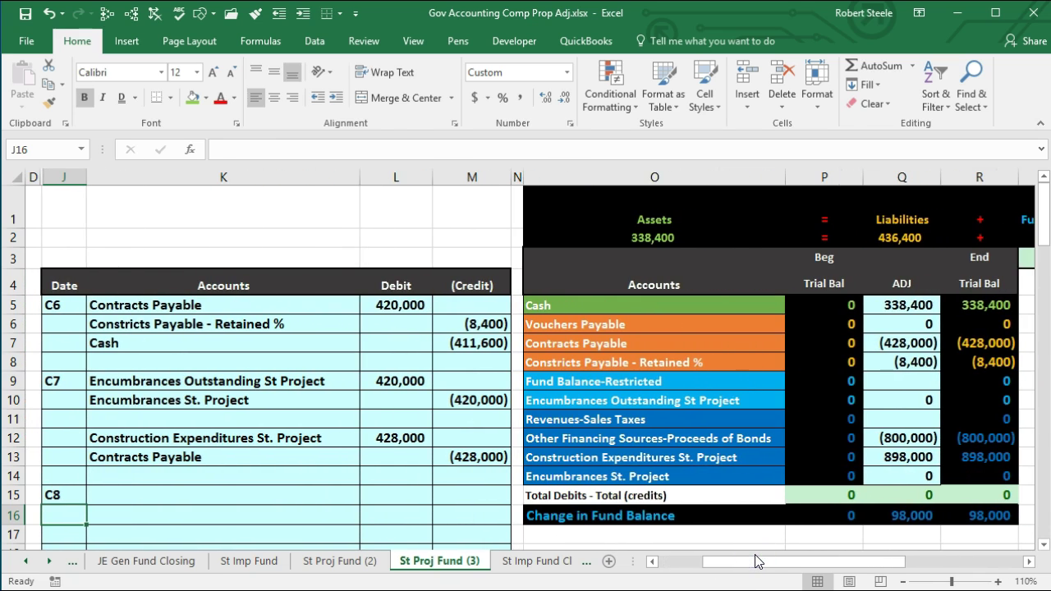
{"action": "left_click", "coordinate": [991, 308]}
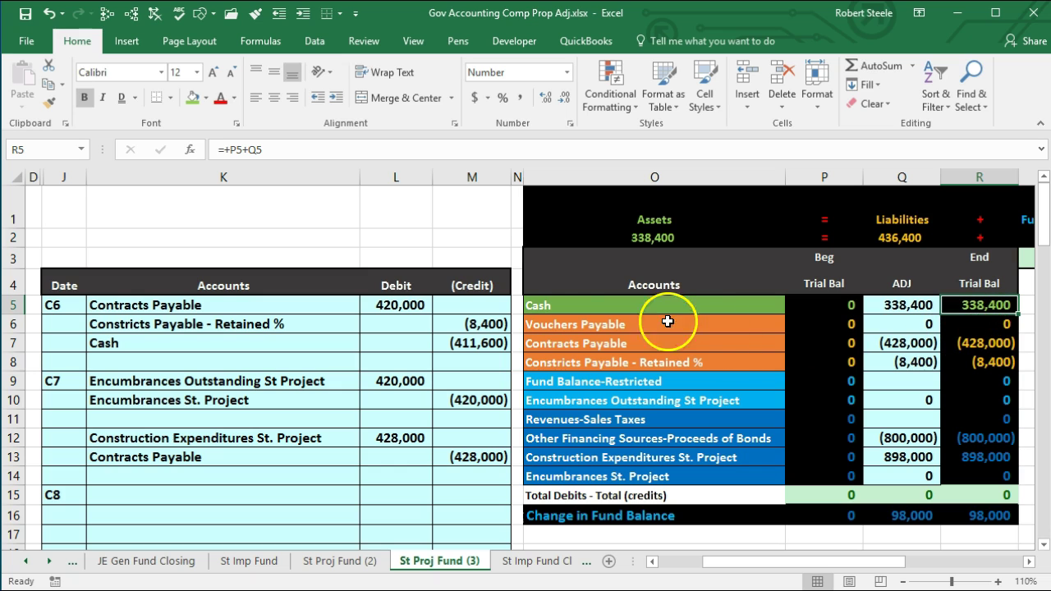
{"action": "left_click", "coordinate": [583, 304]}
{"action": "right_click", "coordinate": [583, 305]}
{"action": "left_click", "coordinate": [608, 332]}
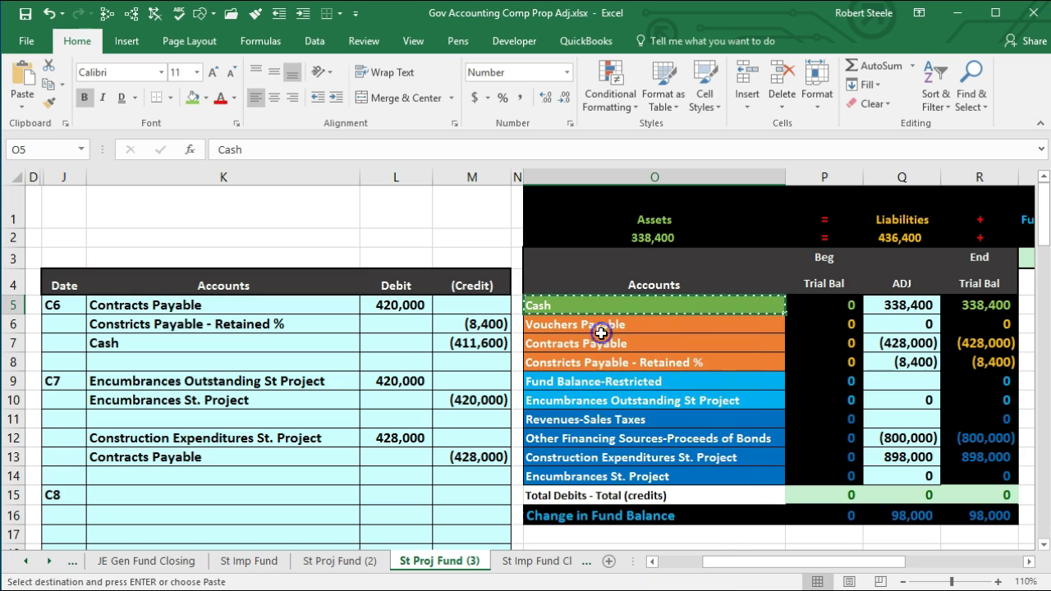
{"action": "left_click", "coordinate": [145, 496]}
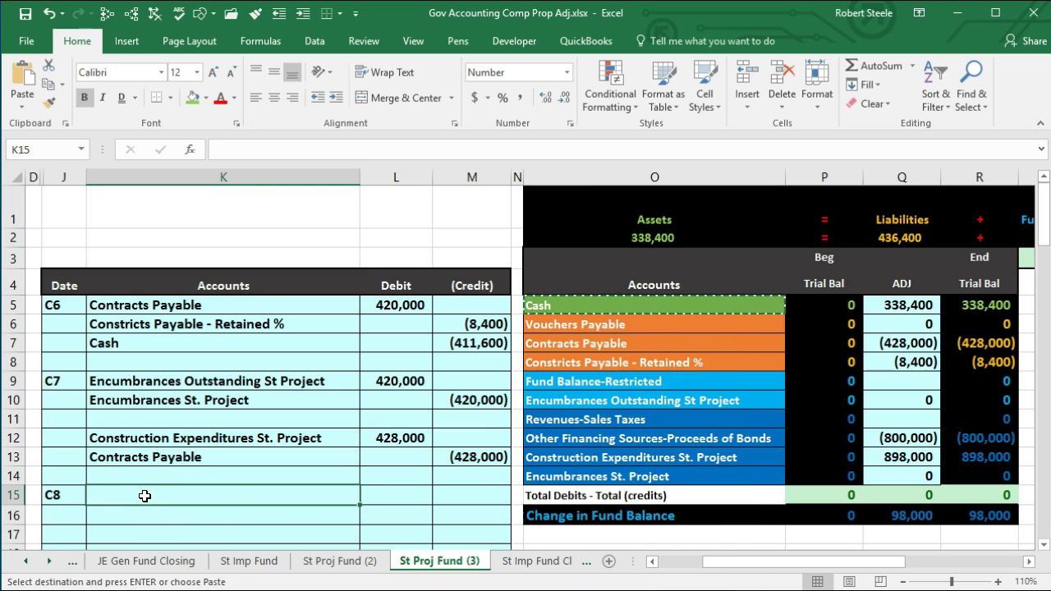
{"action": "right_click", "coordinate": [145, 496]}
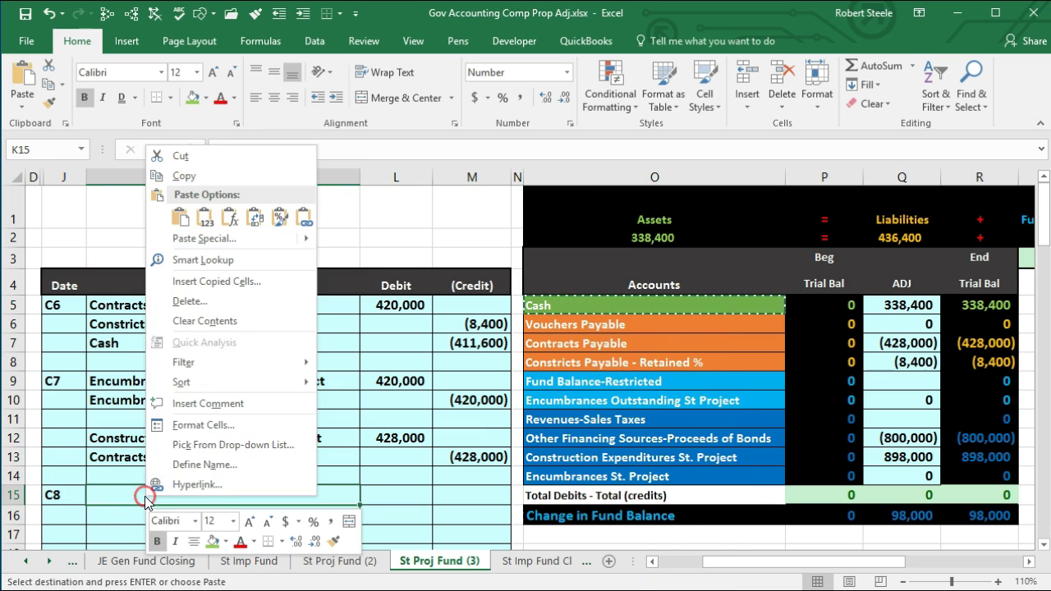
{"action": "left_click", "coordinate": [201, 217]}
- Enter the C8 Cash debit by linking journal cell L15 to the sales taxes collected amount in C8
{"action": "key", "text": "Left"}
{"action": "key", "text": "Left"}
{"action": "key", "text": "Left"}
{"action": "key", "text": "Left"}
{"action": "key", "text": "Left"}
{"action": "key", "text": "Right"}
{"action": "key", "text": "Right"}
{"action": "key", "text": "Right"}
{"action": "key", "text": "Right"}
{"action": "key", "text": "Right"}
{"action": "key", "text": "Right"}
{"action": "key", "text": "Escape"}
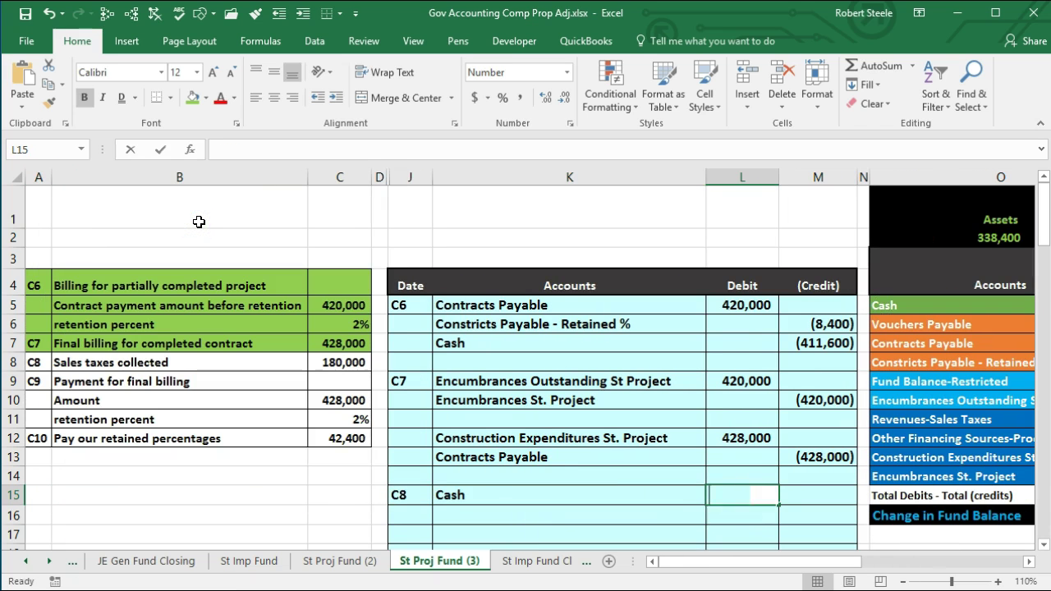
{"action": "type", "text": "="}
{"action": "left_click", "coordinate": [338, 362]}
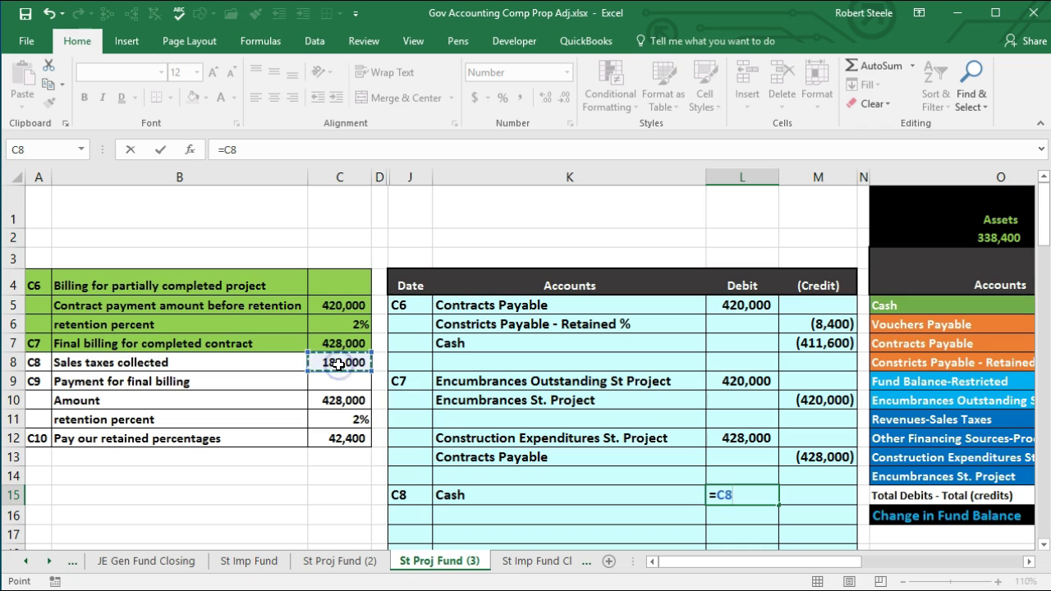
{"action": "key", "text": "Return"}
- Enter the offsetting C8 credit in M16 as the negative of the debit in L15
{"action": "key", "text": "Right"}
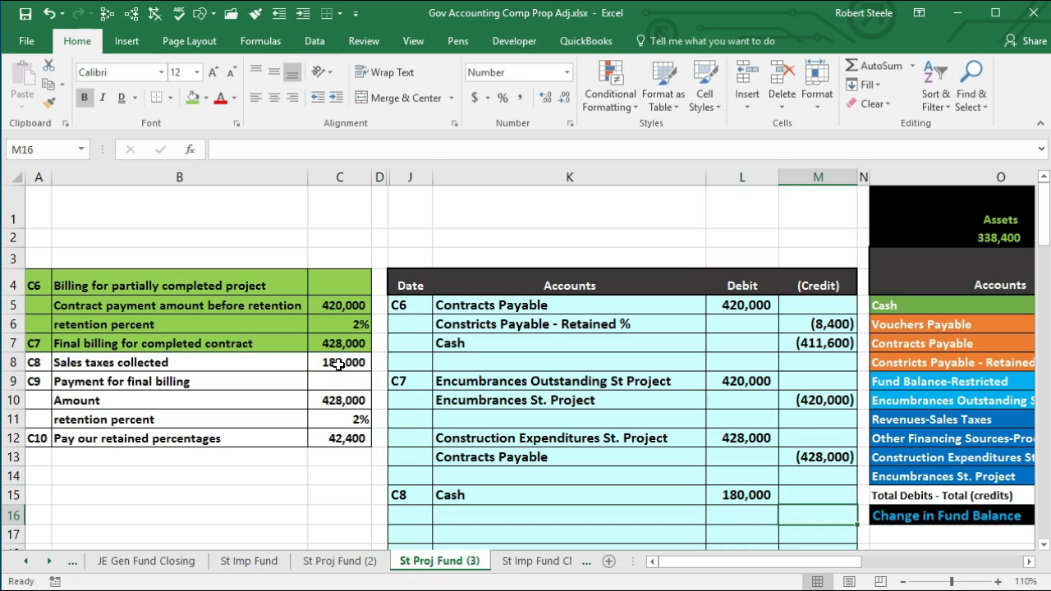
{"action": "type", "text": "=-"}
{"action": "key", "text": "Up"}
{"action": "key", "text": "Left"}
{"action": "key", "text": "Return"}
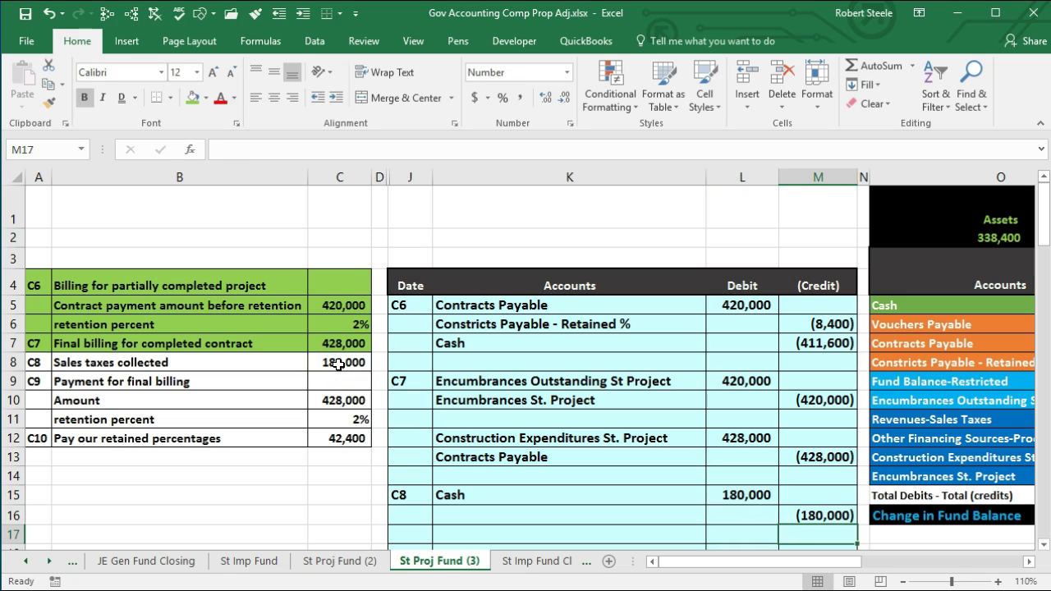
- Copy the Revenues-Sales Taxes account name from O11 into journal cell K16 as values only
{"action": "key", "text": "Right"}
{"action": "key", "text": "Right"}
{"action": "key", "text": "Right"}
{"action": "key", "text": "Right"}
{"action": "key", "text": "Right"}
{"action": "key", "text": "Right"}
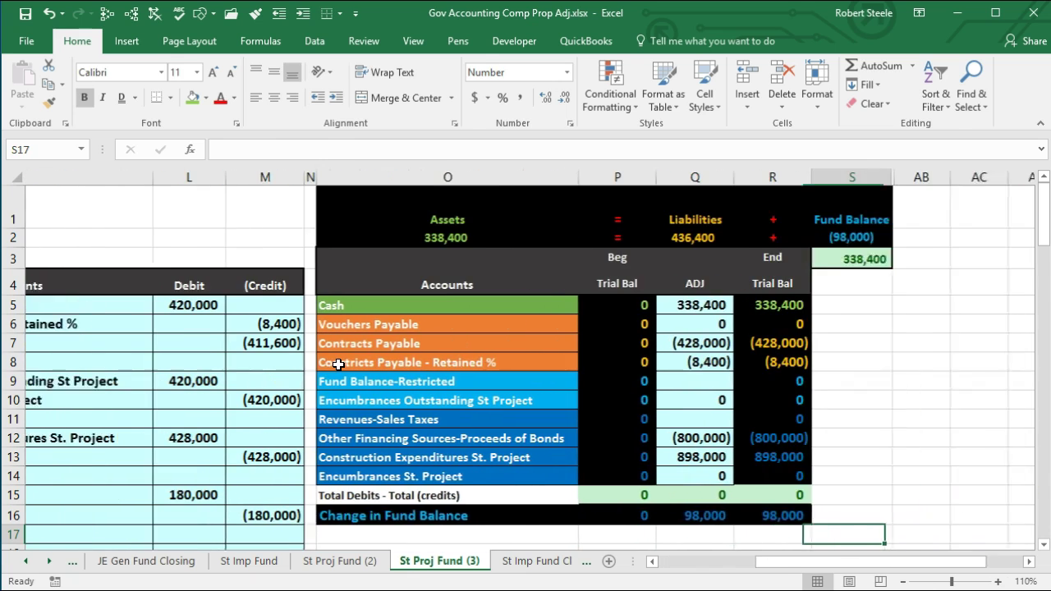
{"action": "key", "text": "Left"}
{"action": "key", "text": "Left"}
{"action": "key", "text": "Left"}
{"action": "key", "text": "Left"}
{"action": "key", "text": "Left"}
{"action": "key", "text": "Left"}
{"action": "key", "text": "Left"}
{"action": "key", "text": "Left"}
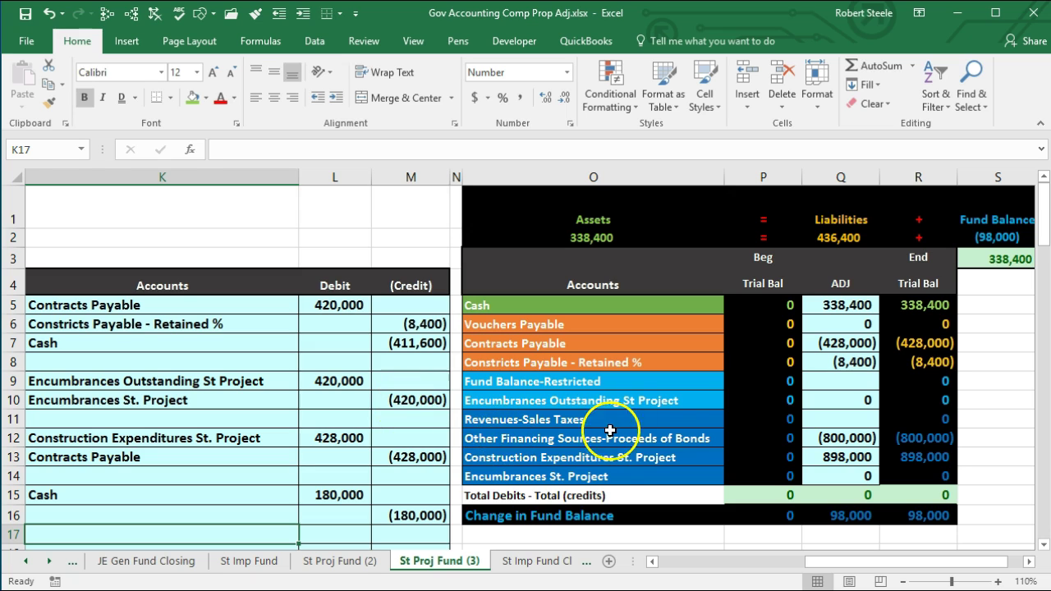
{"action": "left_click", "coordinate": [756, 422]}
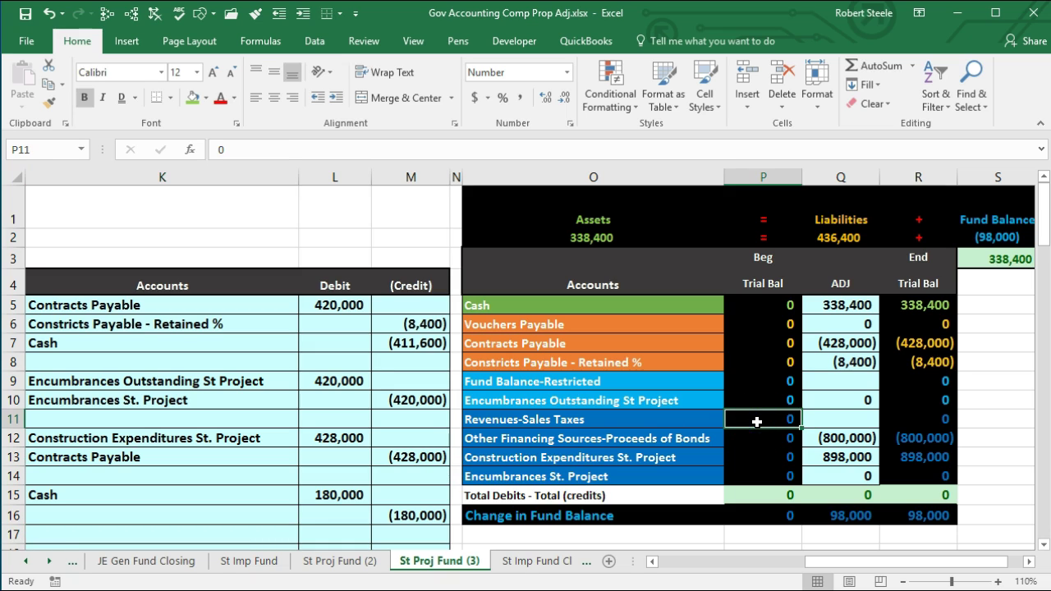
{"action": "left_click", "coordinate": [637, 417]}
{"action": "right_click", "coordinate": [636, 417]}
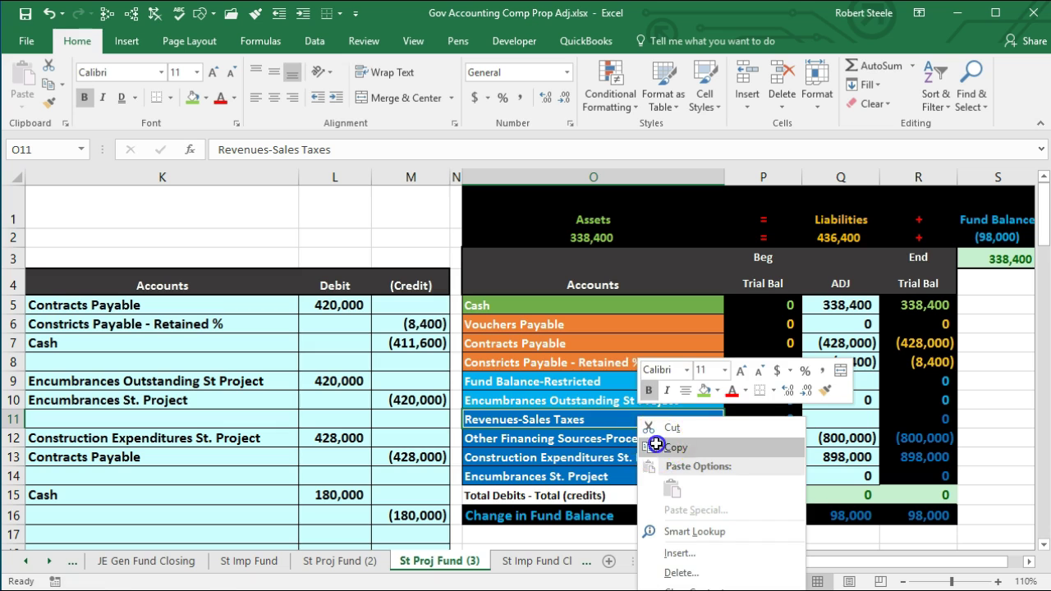
{"action": "left_click", "coordinate": [656, 446]}
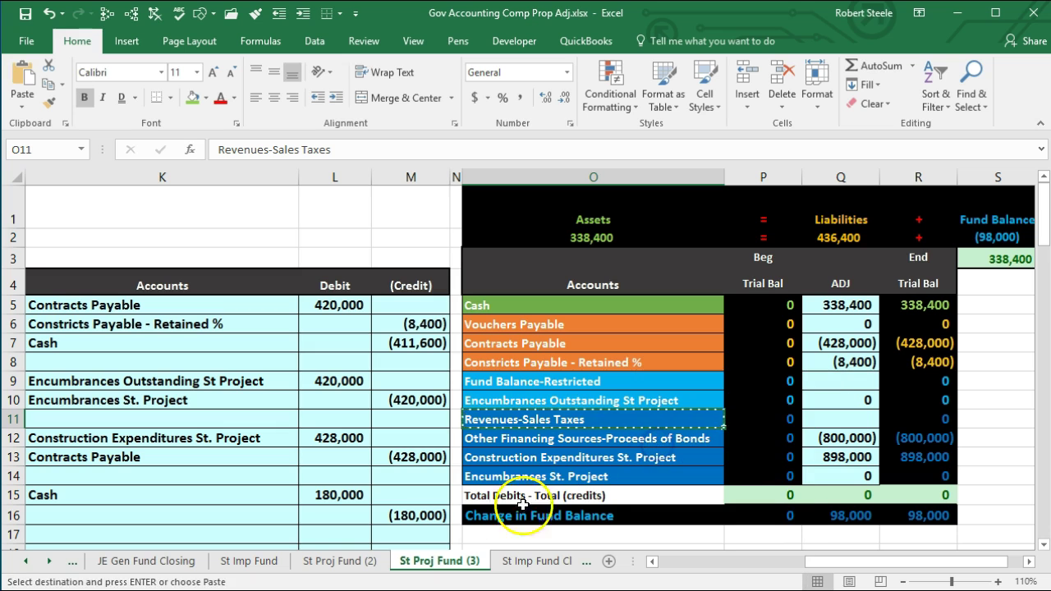
{"action": "right_click", "coordinate": [162, 514]}
{"action": "left_click", "coordinate": [222, 235]}
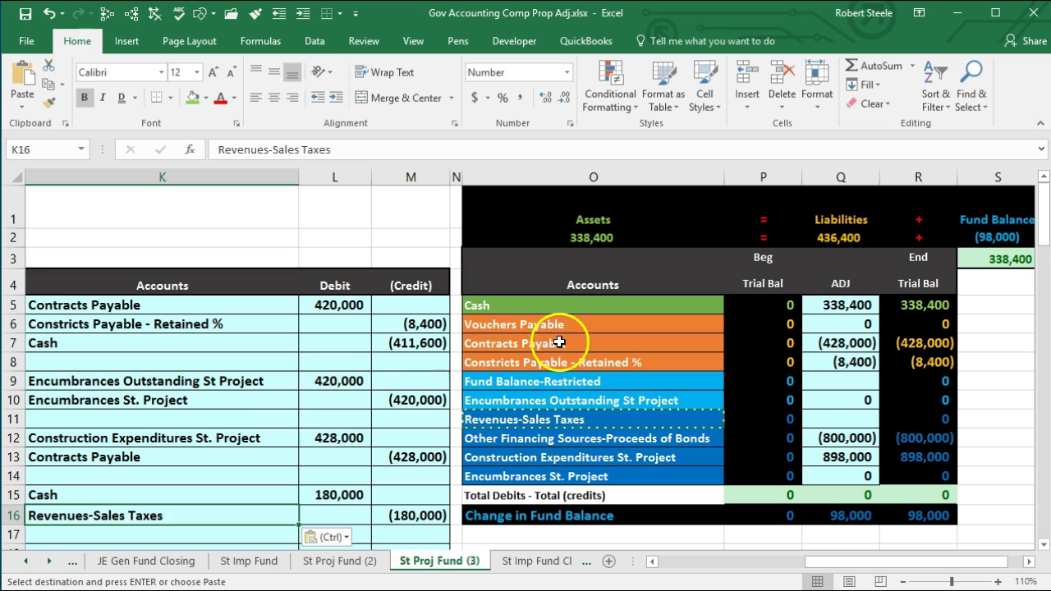
- Post the C8 Cash debit to the trial balance by adding L15 to the adjustment formula in Q5
{"action": "left_click", "coordinate": [162, 493]}
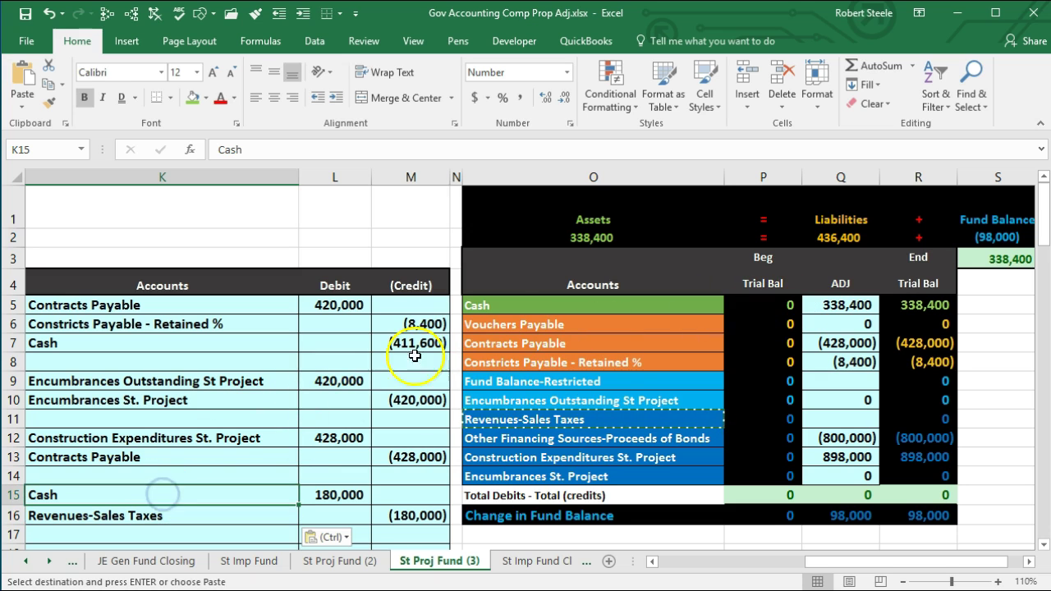
{"action": "left_click", "coordinate": [481, 305]}
{"action": "left_click", "coordinate": [829, 305]}
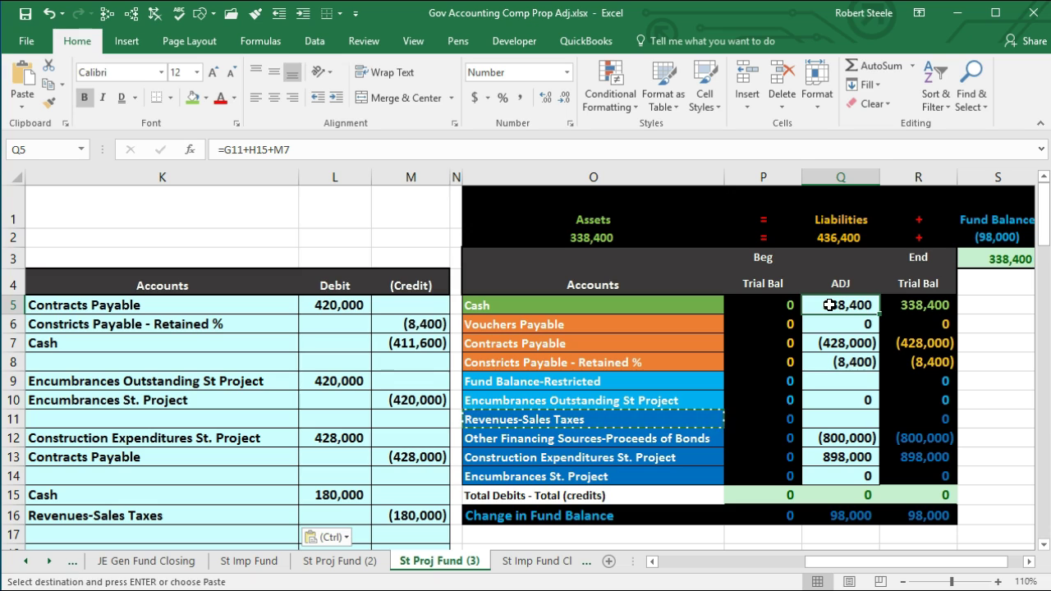
{"action": "double_click", "coordinate": [842, 305]}
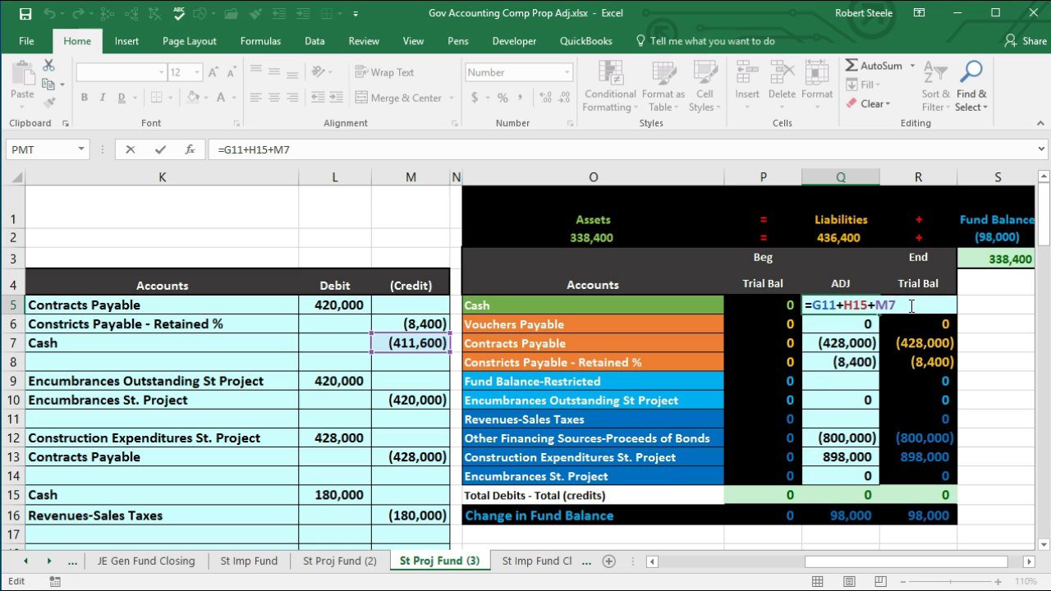
{"action": "type", "text": "+"}
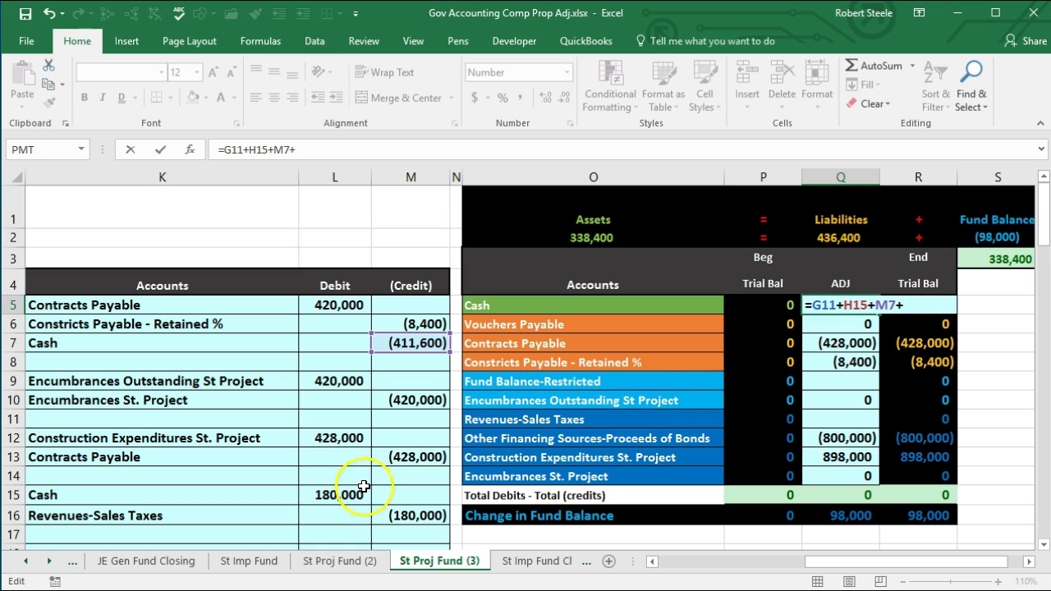
{"action": "left_click", "coordinate": [337, 494]}
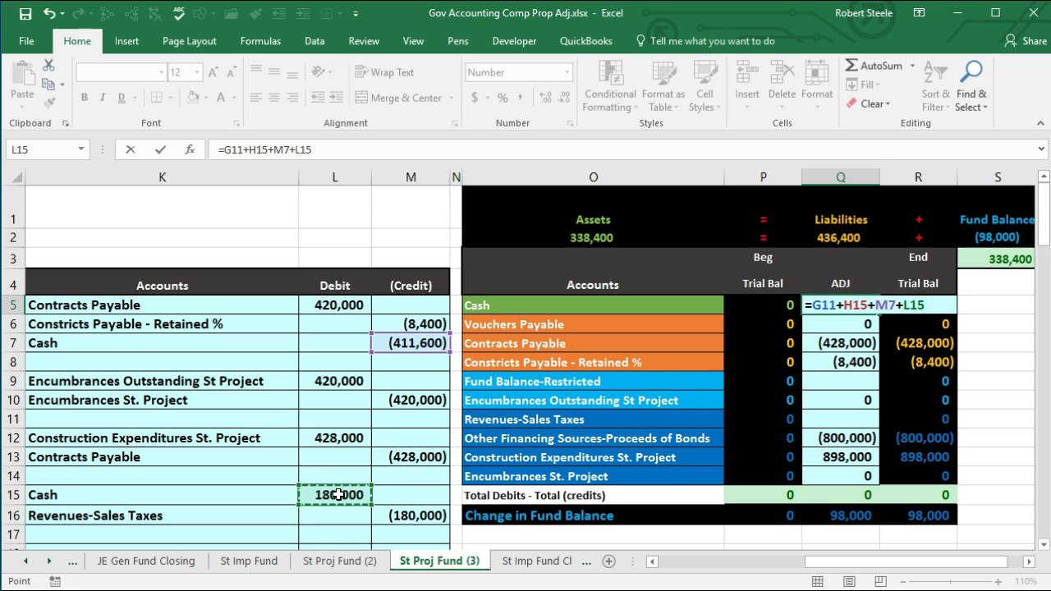
{"action": "key", "text": "Return"}
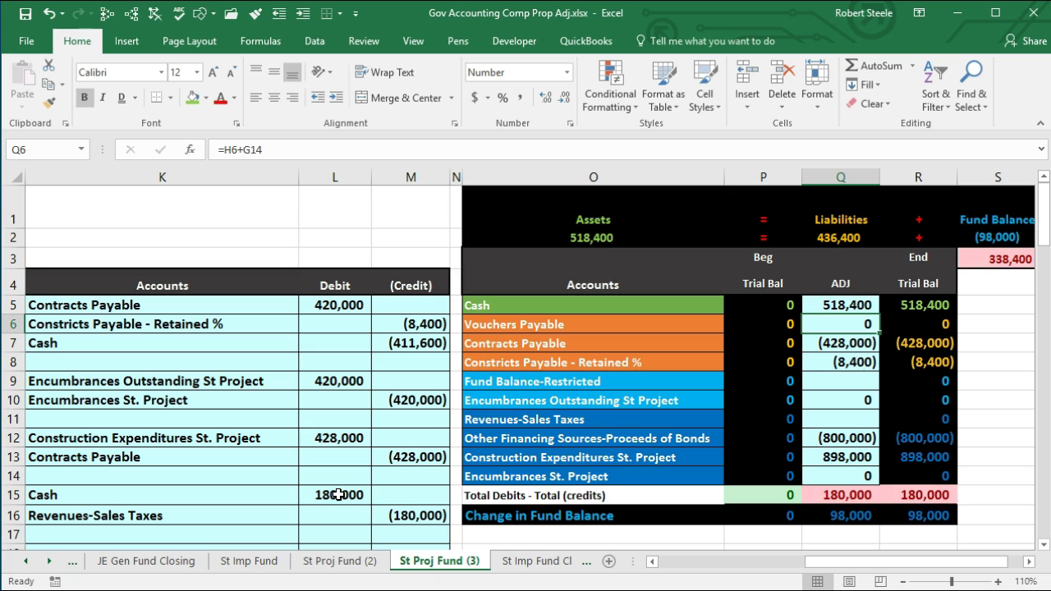
- Post the Revenues-Sales Taxes credit to the trial balance by linking adjustment cell Q11 to M16
{"action": "left_click", "coordinate": [124, 515]}
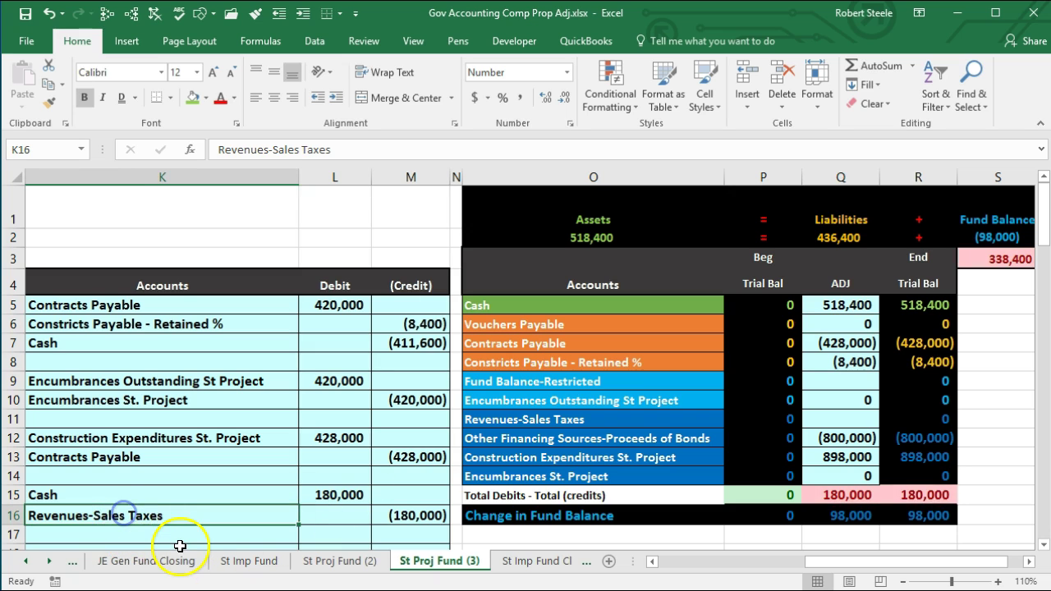
{"action": "left_click", "coordinate": [574, 419]}
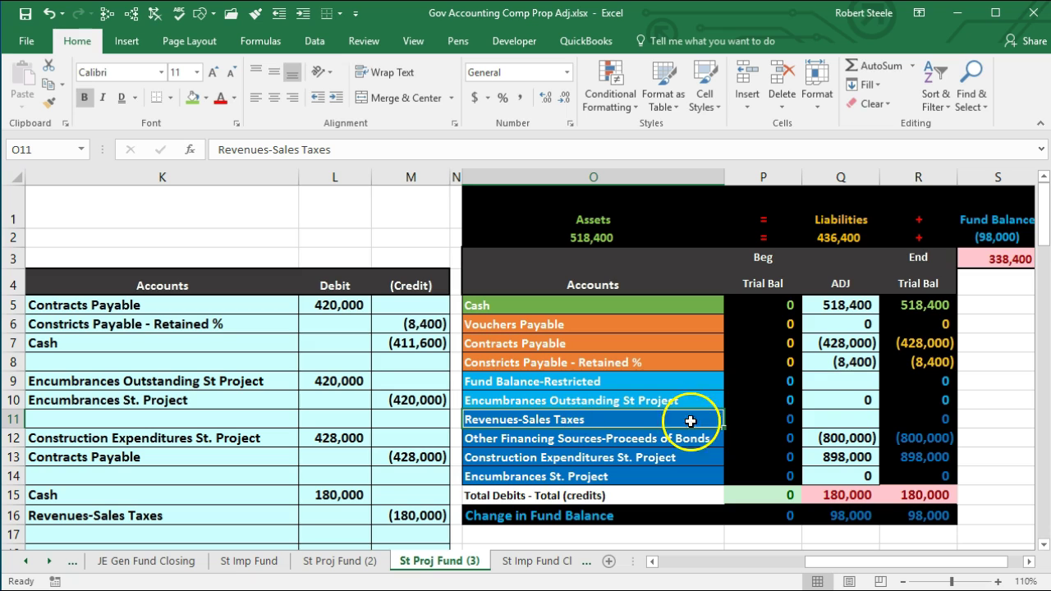
{"action": "left_click", "coordinate": [821, 418]}
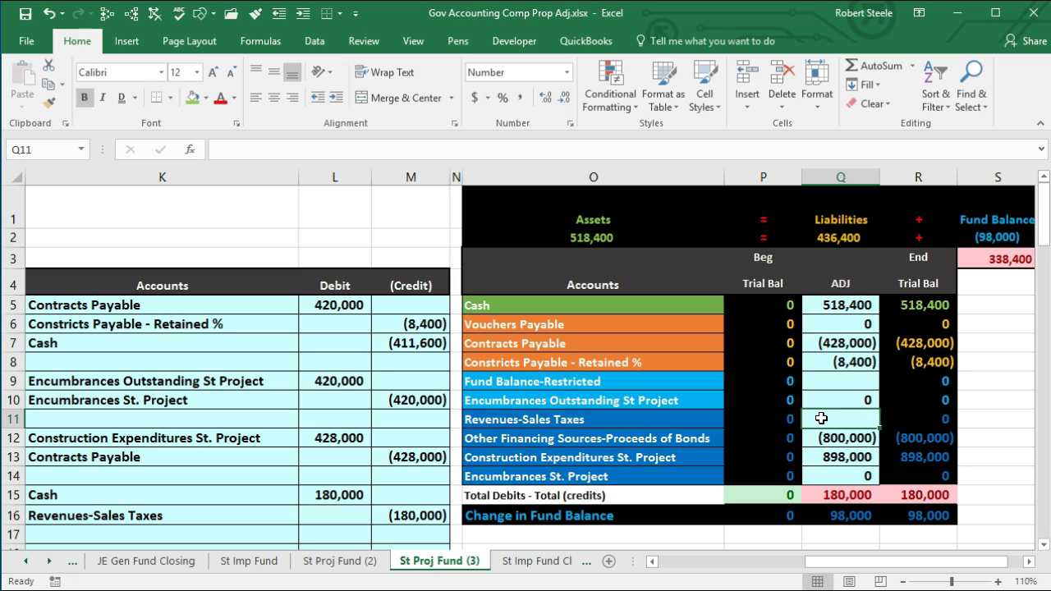
{"action": "type", "text": "="}
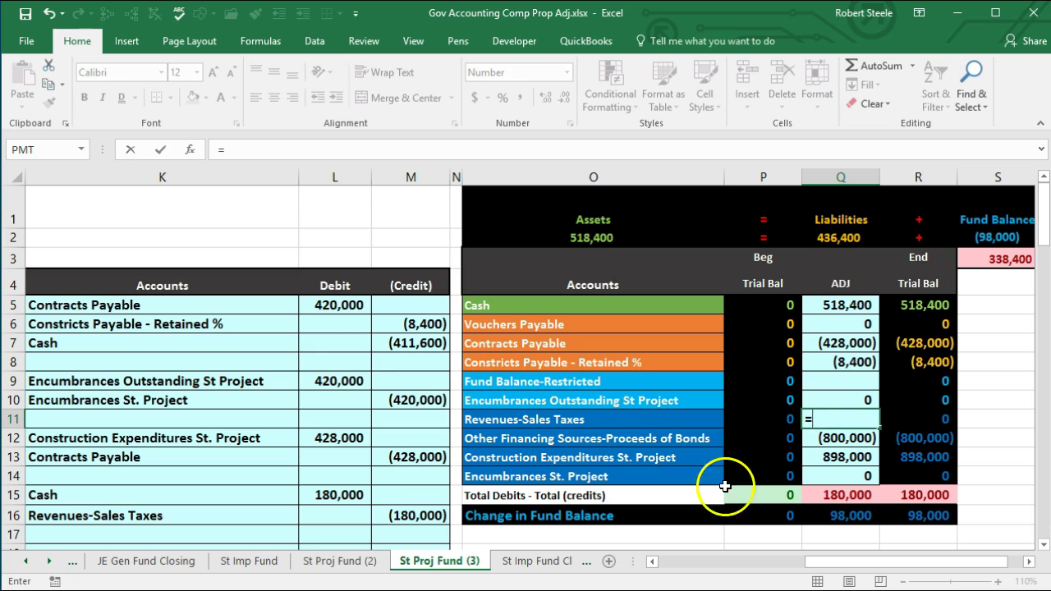
{"action": "left_click", "coordinate": [420, 517]}
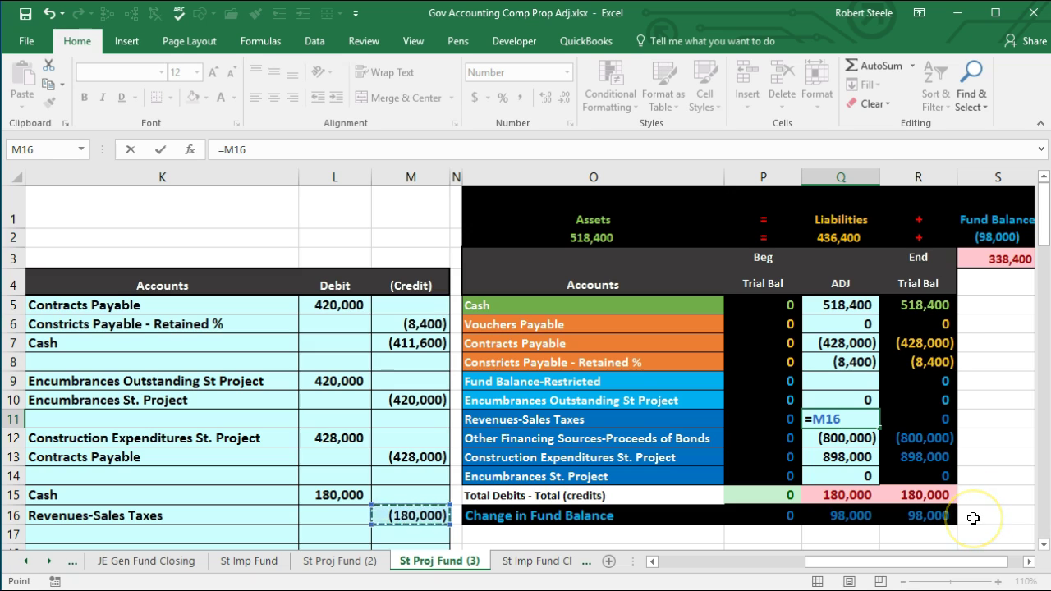
{"action": "key", "text": "Return"}
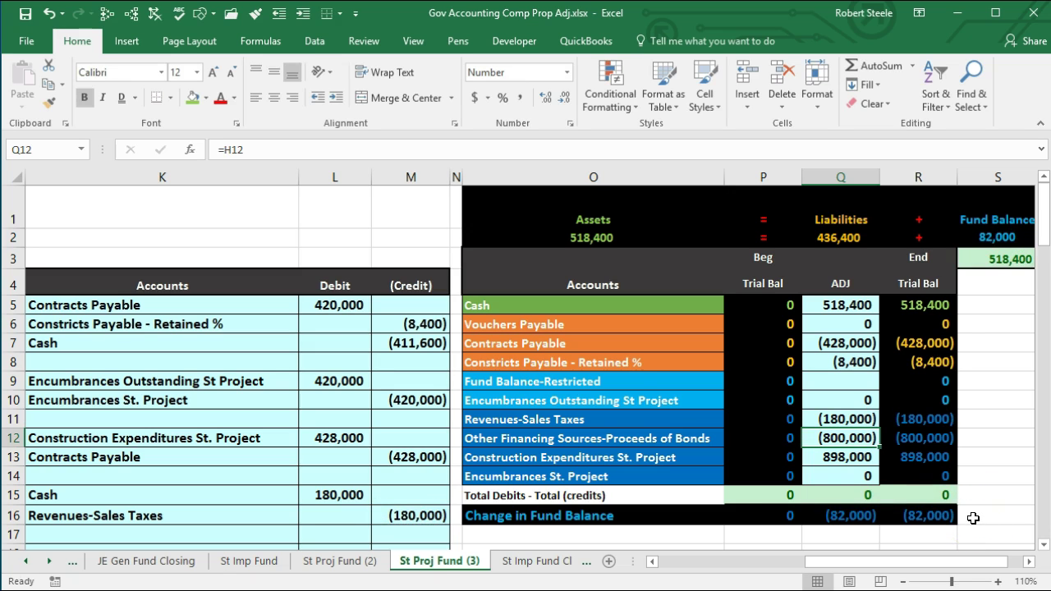
- Mark the C8 sales taxes transaction as completed by filling A8:C8 with green
{"action": "key", "text": "Home"}
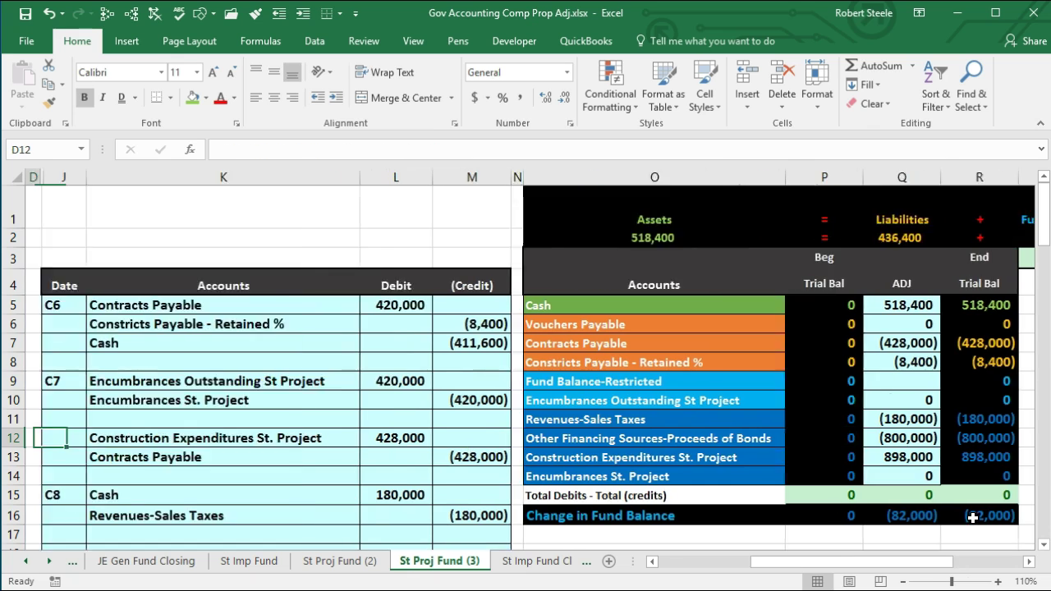
{"action": "left_click_drag", "start_coordinate": [37, 362], "coordinate": [326, 361]}
{"action": "right_click", "coordinate": [326, 361]}
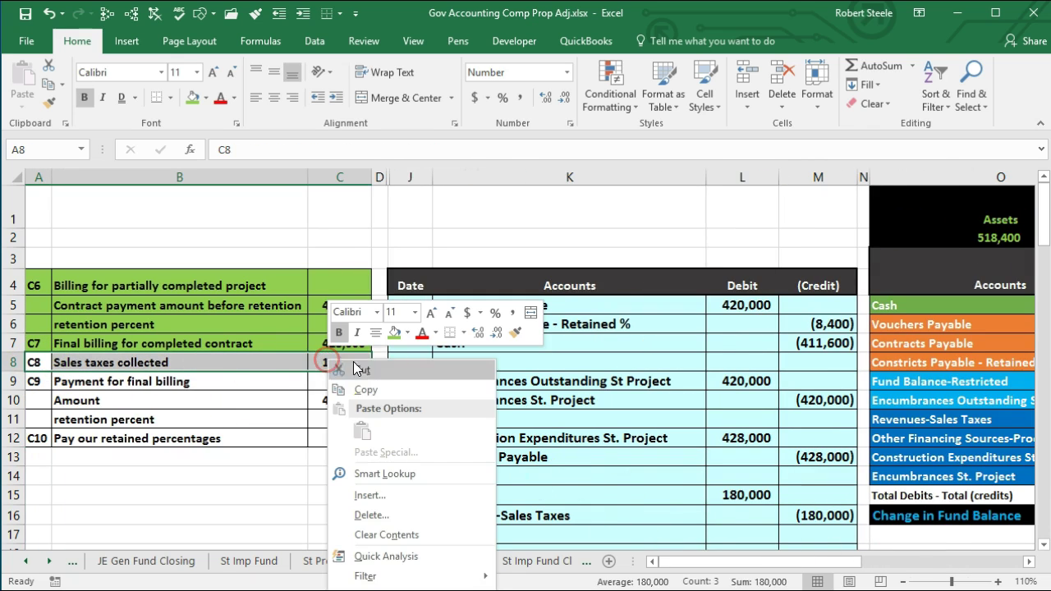
{"action": "key", "text": "Escape"}
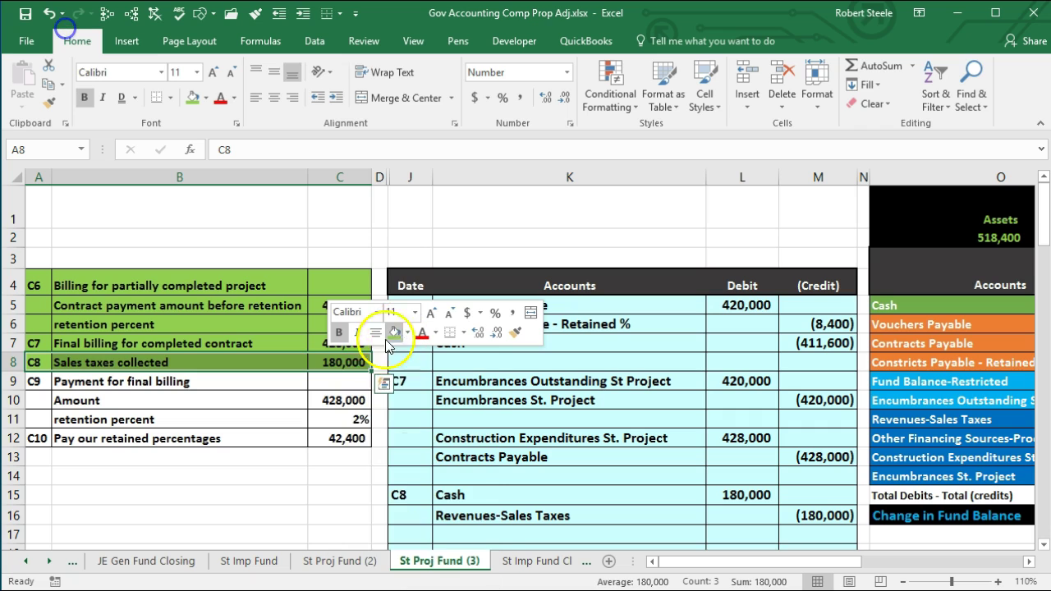
{"action": "left_click", "coordinate": [300, 417]}
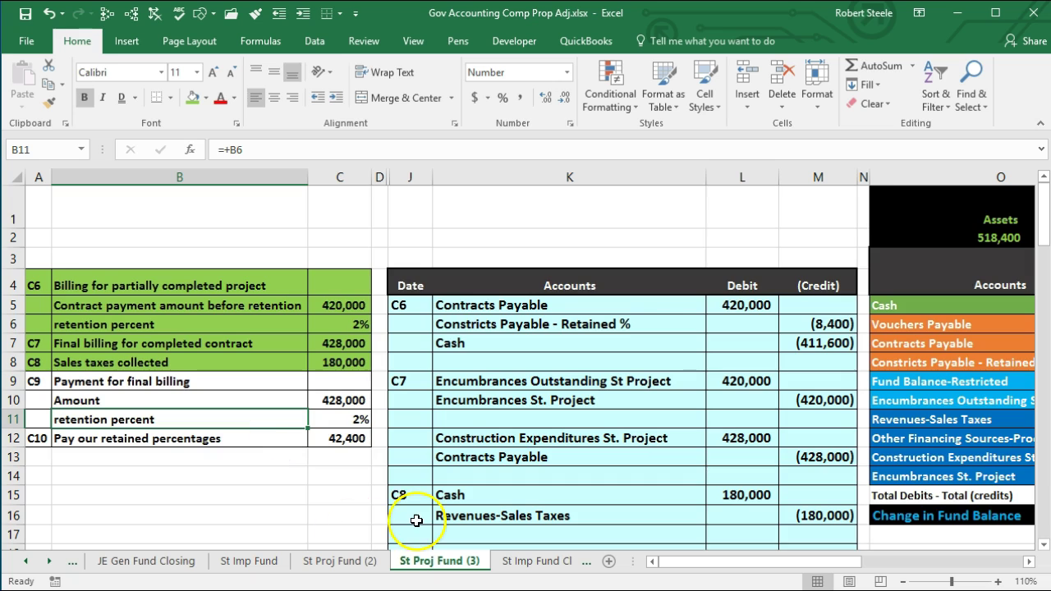
- Label the next journal entry by linking date cell J18 to the C9 transaction code in A9
{"action": "scroll", "coordinate": [416, 520], "scroll_direction": "down", "scroll_amount": 1}
{"action": "left_click", "coordinate": [419, 467]}
{"action": "type", "text": "="}
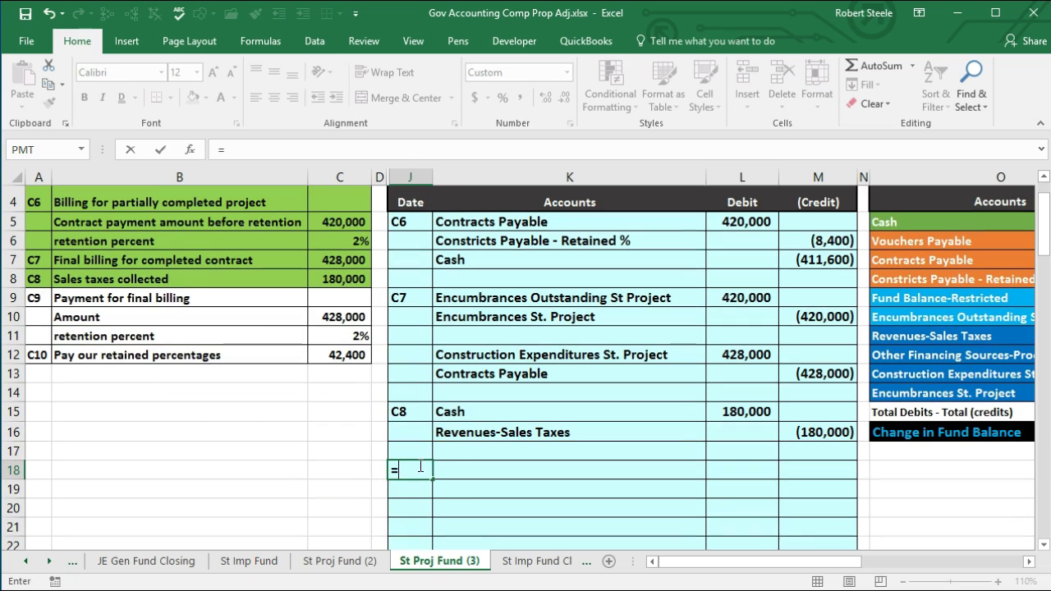
{"action": "left_click", "coordinate": [33, 297]}
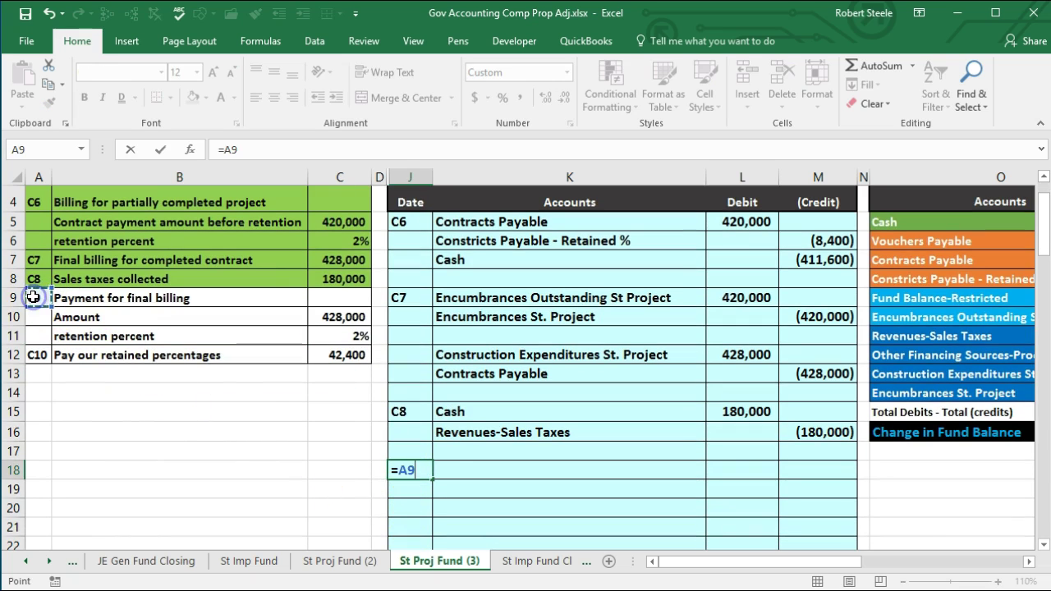
{"action": "key", "text": "Return"}
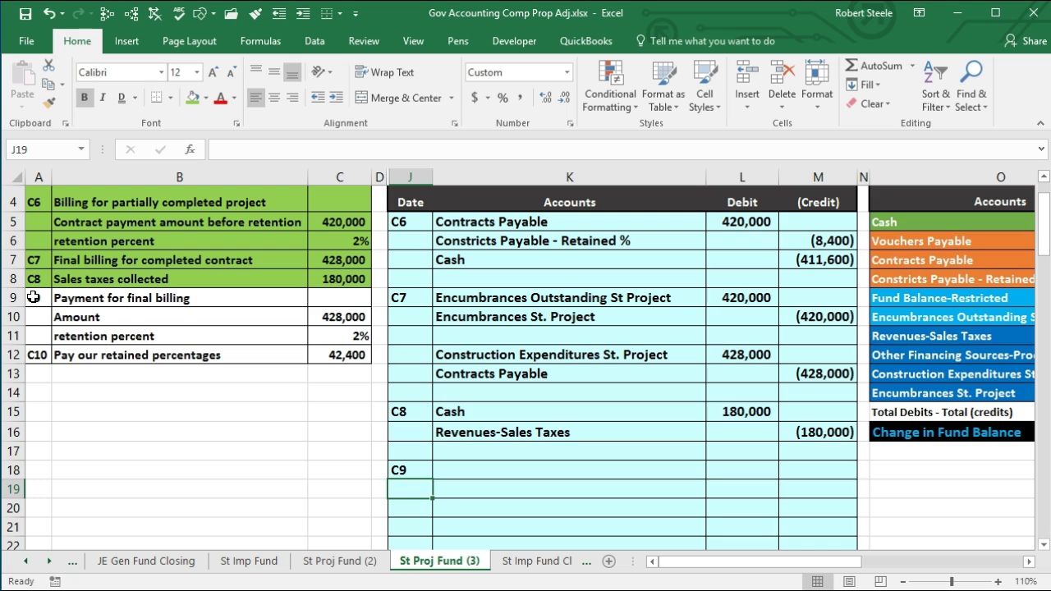
- Check the ending Cash balance in R5 and copy the Cash account name from O5 into journal cell K20 as values only
{"action": "left_click_drag", "start_coordinate": [680, 565], "coordinate": [730, 564]}
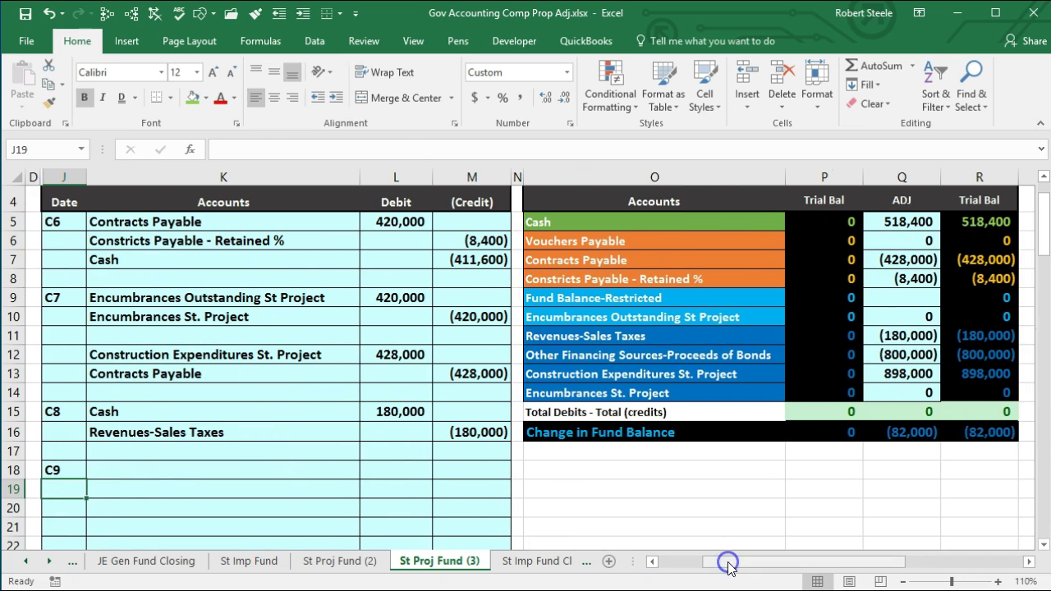
{"action": "left_click", "coordinate": [993, 223]}
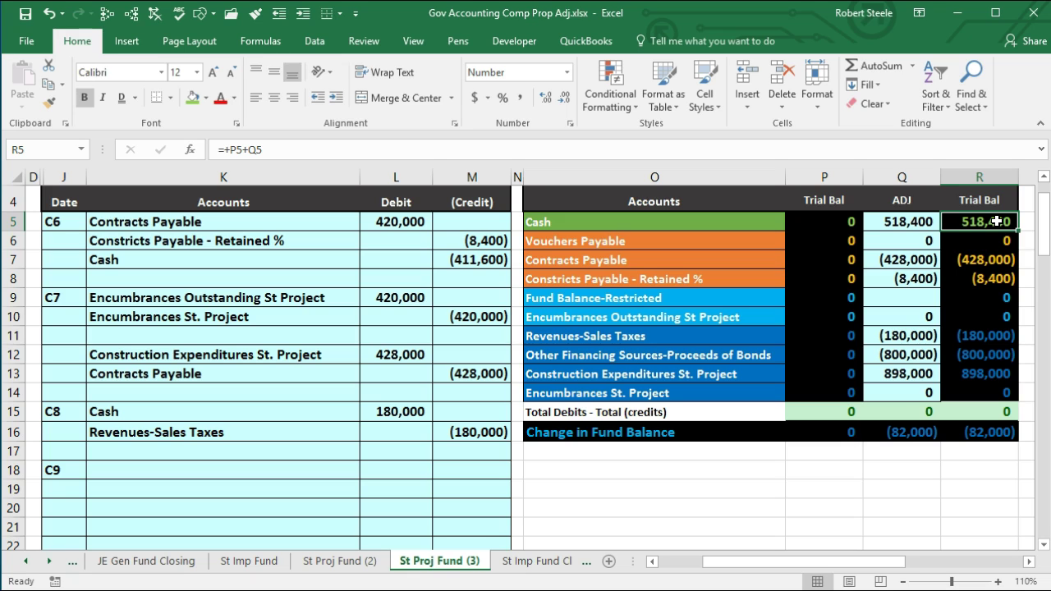
{"action": "left_click", "coordinate": [598, 224]}
{"action": "right_click", "coordinate": [597, 224]}
{"action": "left_click", "coordinate": [628, 230]}
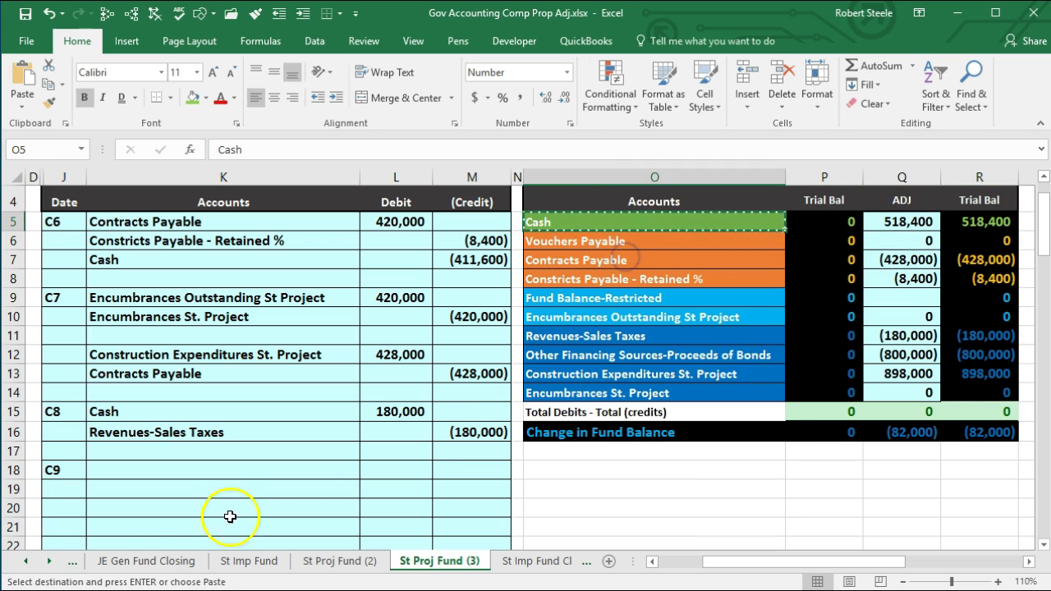
{"action": "left_click", "coordinate": [115, 510]}
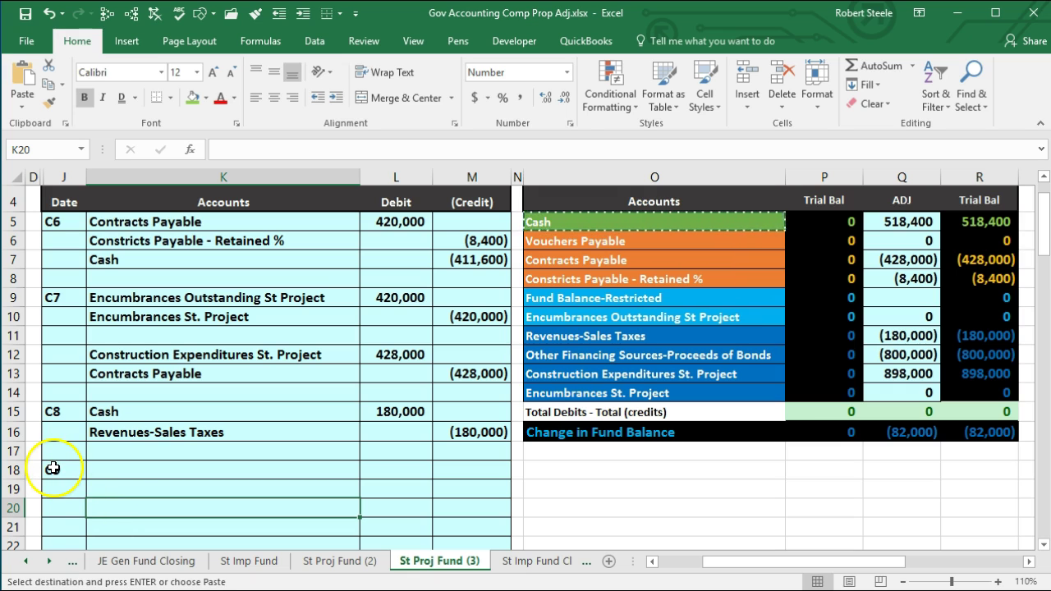
{"action": "right_click", "coordinate": [110, 505]}
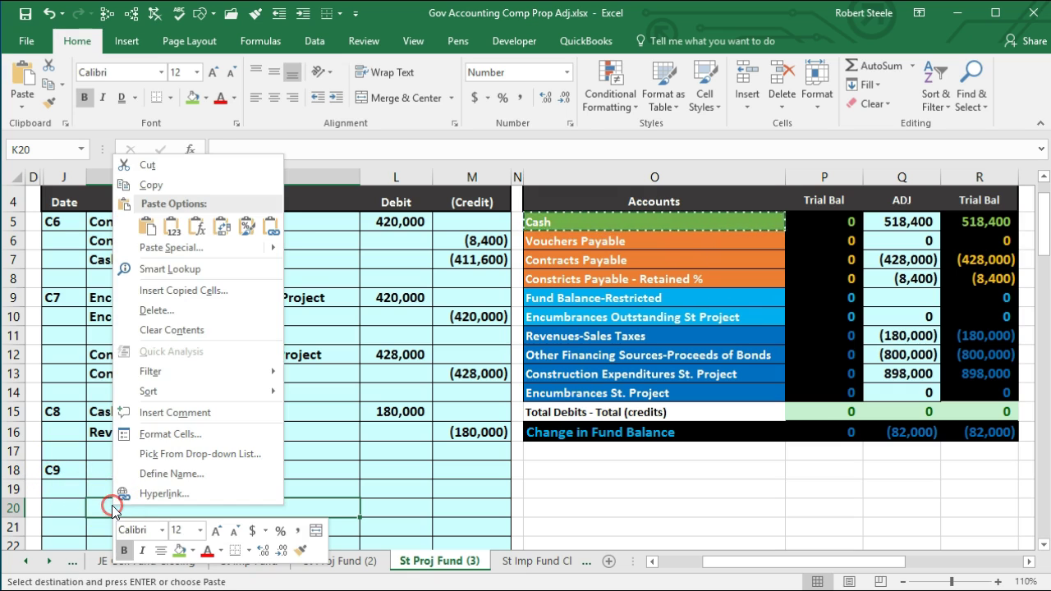
{"action": "left_click", "coordinate": [170, 226]}
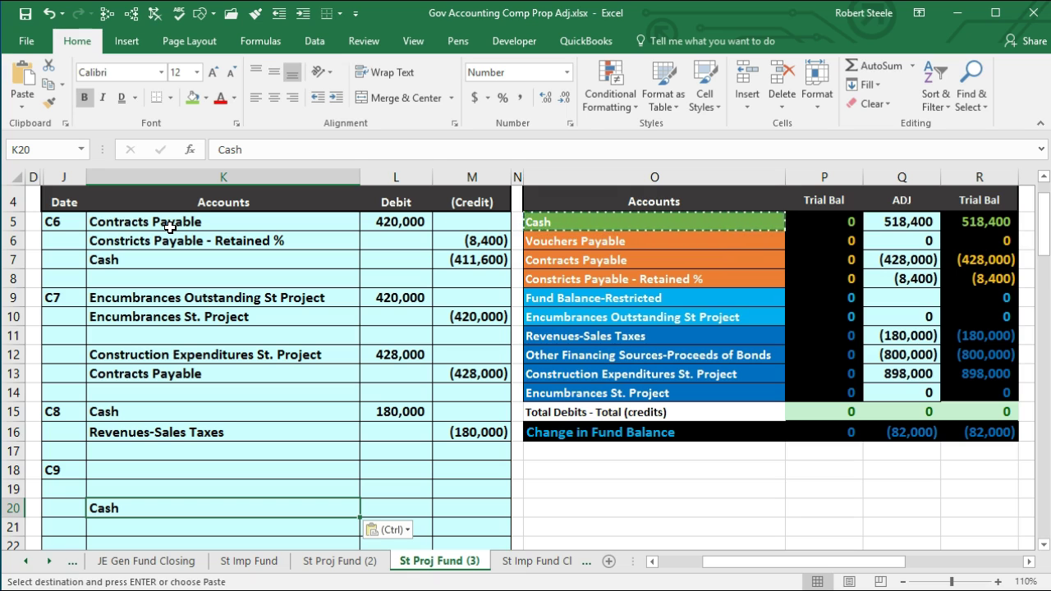
- Check the Contracts Payable balance in R7 and copy the account name from O7 into journal cell K18 as values only
{"action": "left_click", "coordinate": [565, 262]}
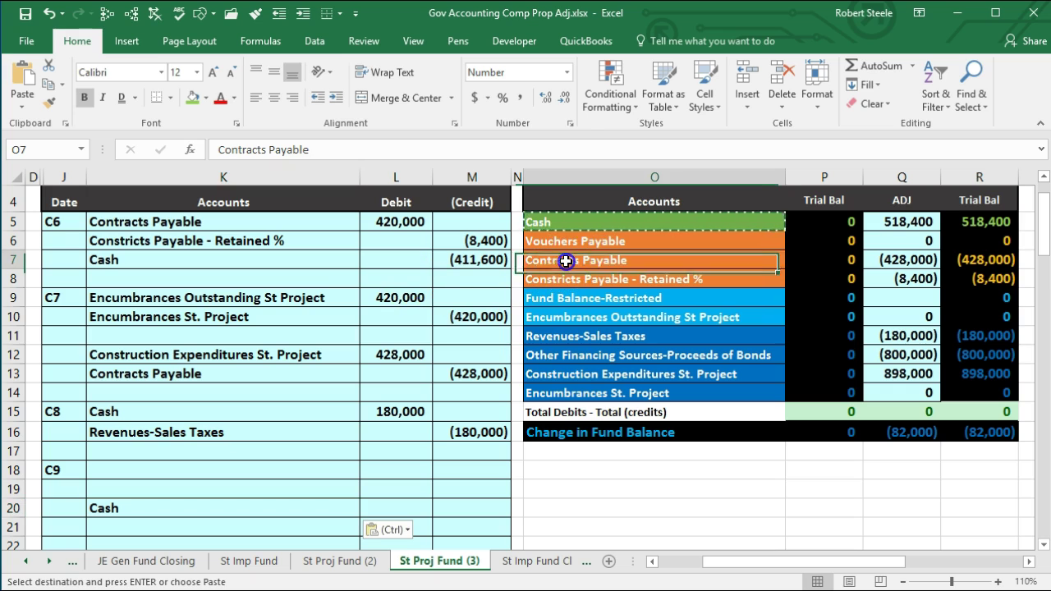
{"action": "left_click", "coordinate": [1003, 261]}
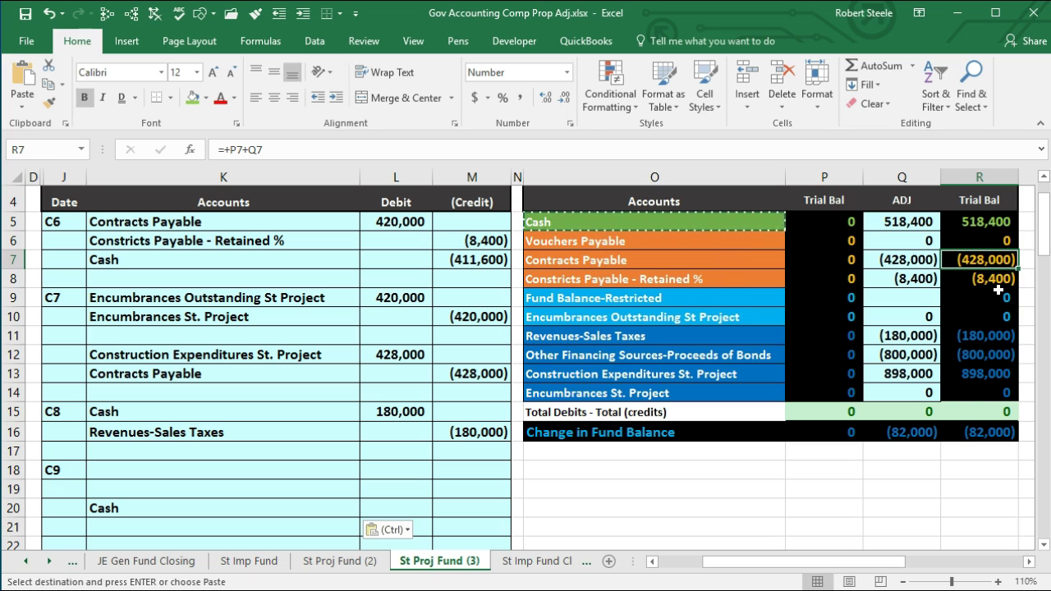
{"action": "right_click", "coordinate": [629, 260]}
{"action": "left_click", "coordinate": [661, 293]}
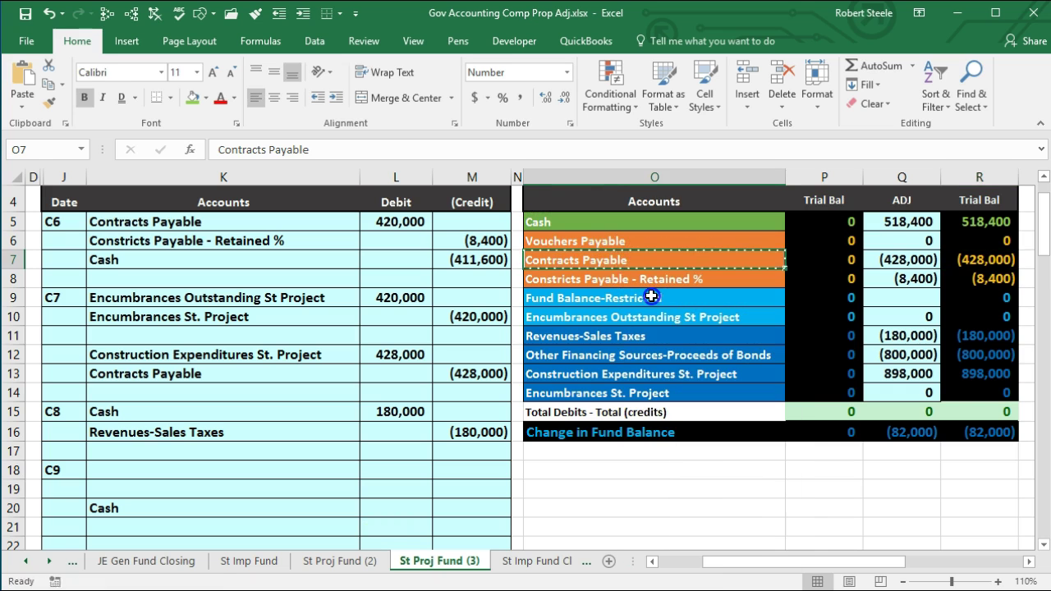
{"action": "left_click", "coordinate": [149, 472]}
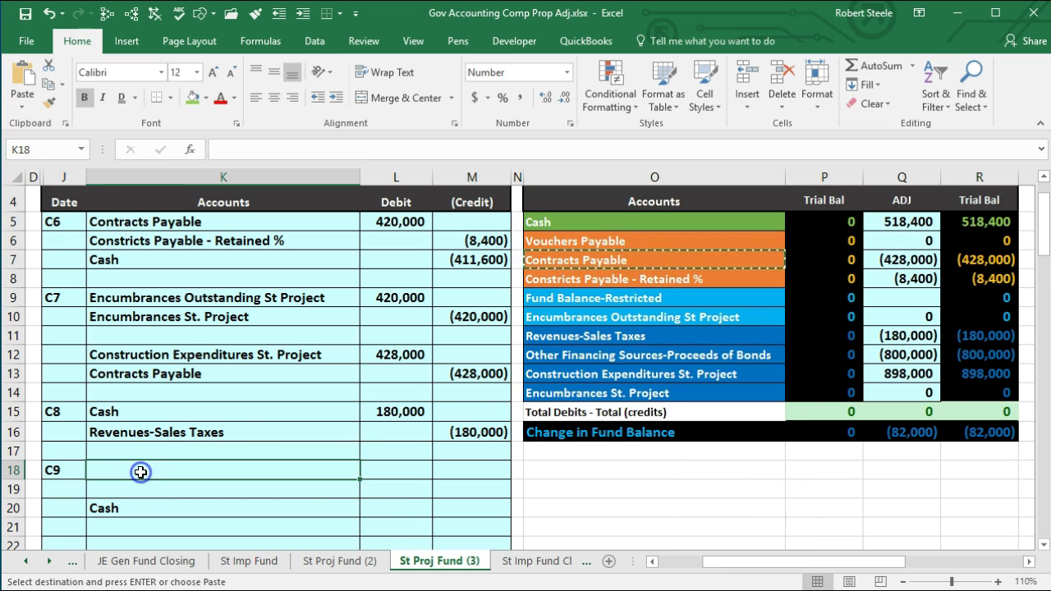
{"action": "right_click", "coordinate": [141, 472]}
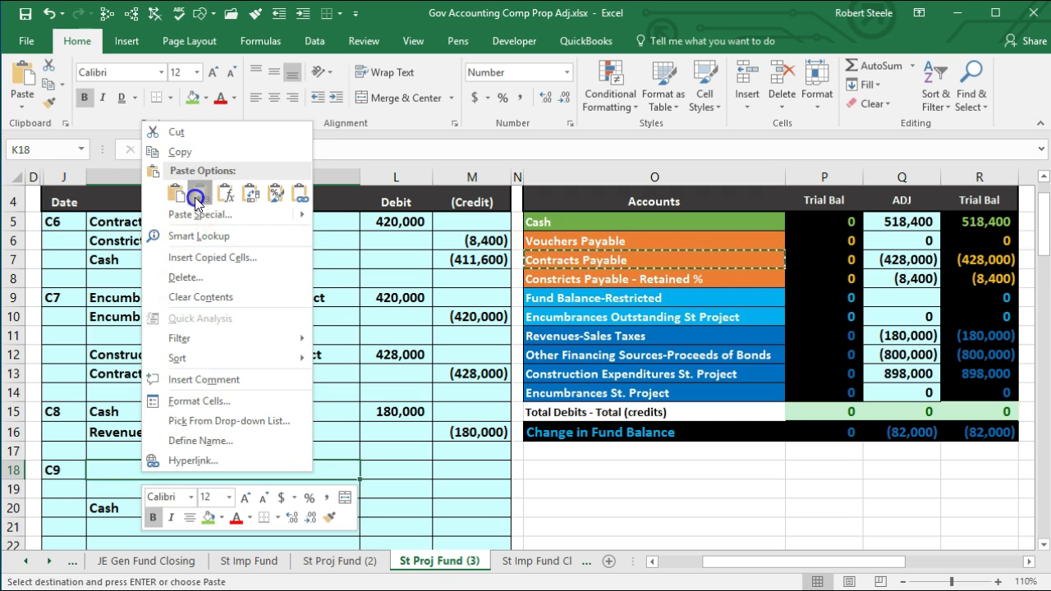
{"action": "left_click", "coordinate": [198, 196]}
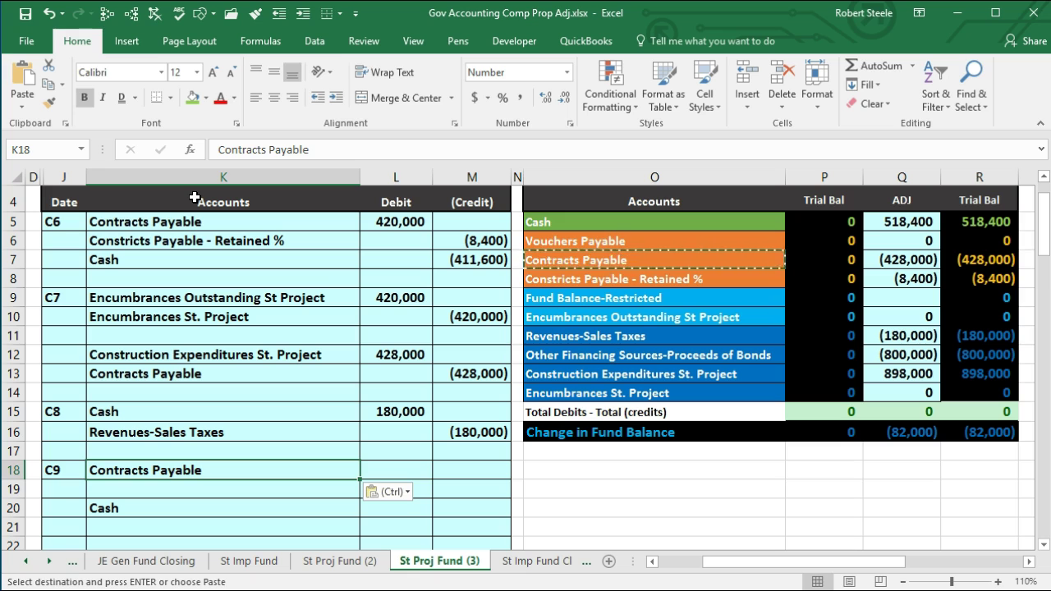
- Enter 428,000 as the Contracts Payable debit in L18 for the C9 entry
{"action": "key", "text": "Tab"}
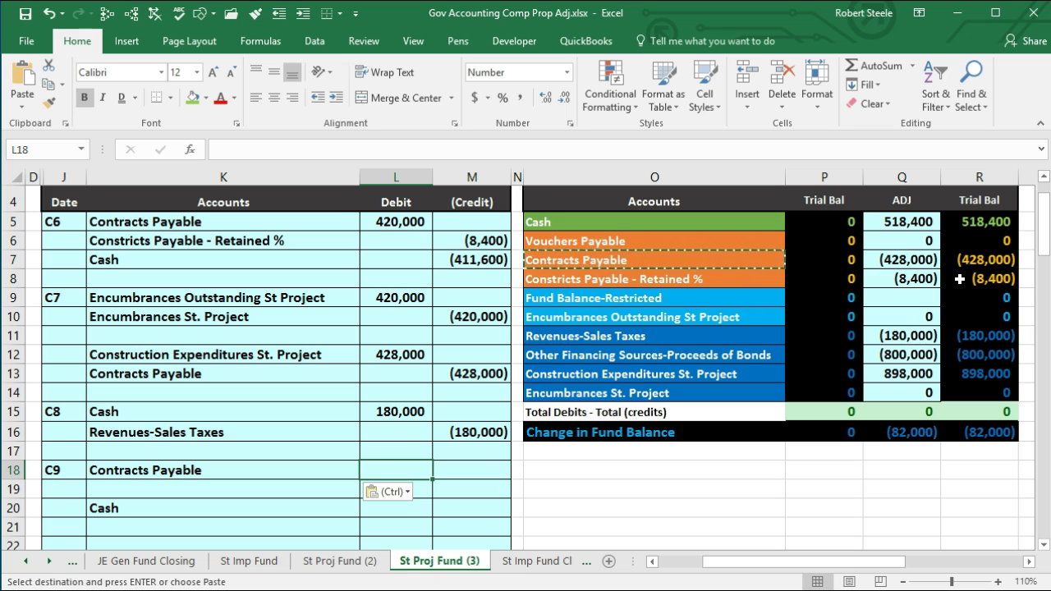
{"action": "type", "text": "4"}
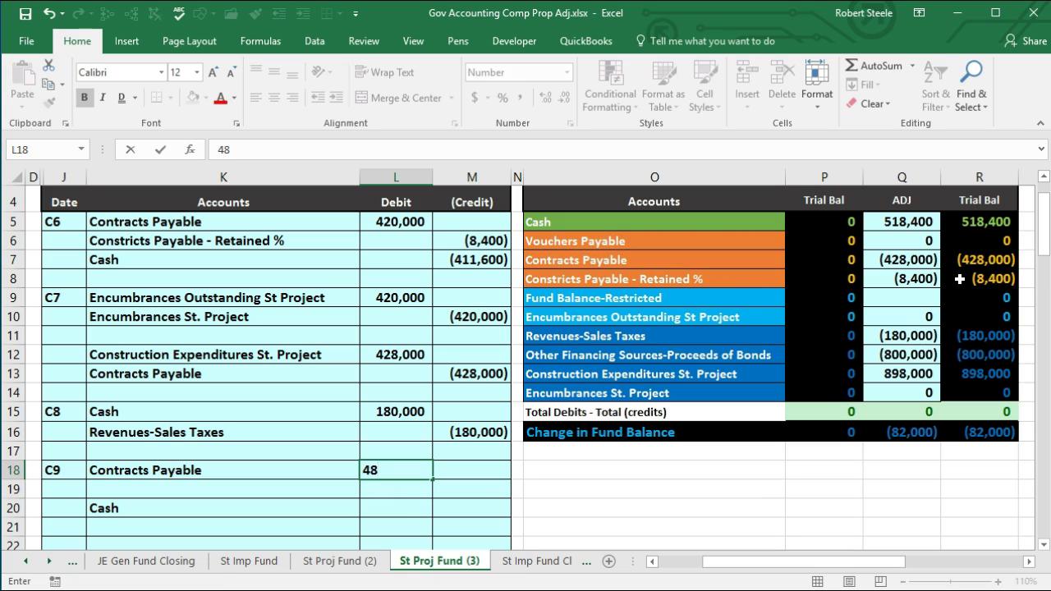
{"action": "type", "text": "28,000"}
{"action": "key", "text": "Return"}
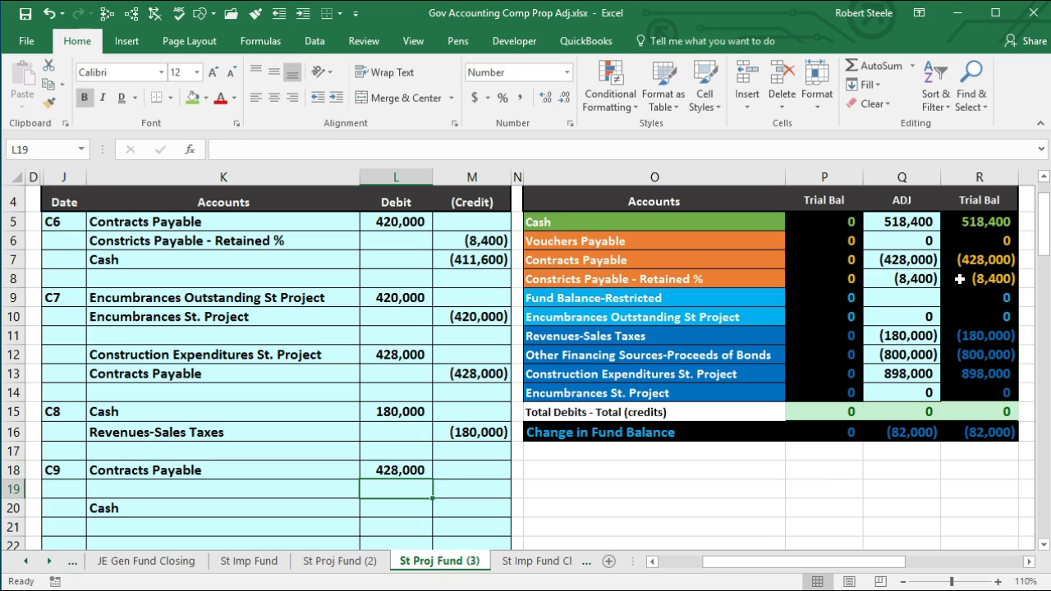
- Review the C9 transaction data and copy the retained-percentage payable account name from O8 into journal cell K19 as values only
{"action": "key", "text": "Home"}
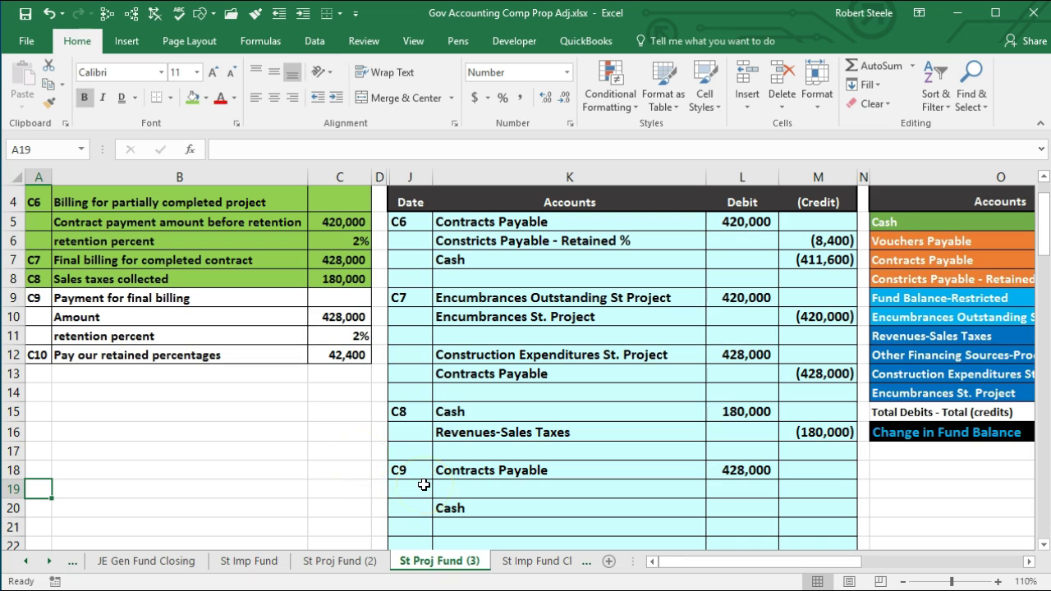
{"action": "left_click_drag", "start_coordinate": [691, 562], "coordinate": [731, 562]}
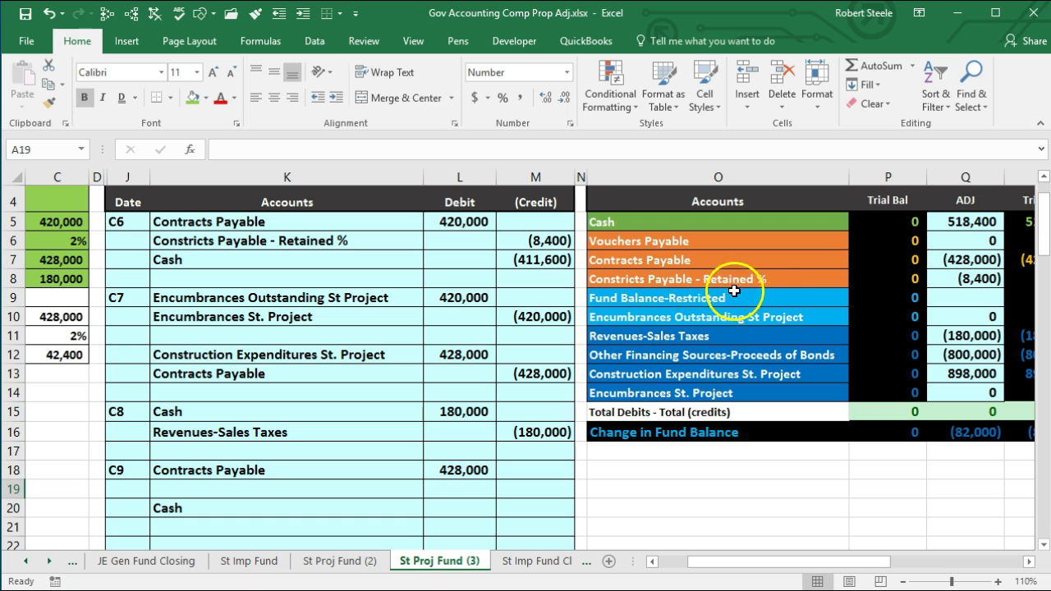
{"action": "right_click", "coordinate": [763, 278]}
{"action": "left_click", "coordinate": [785, 310]}
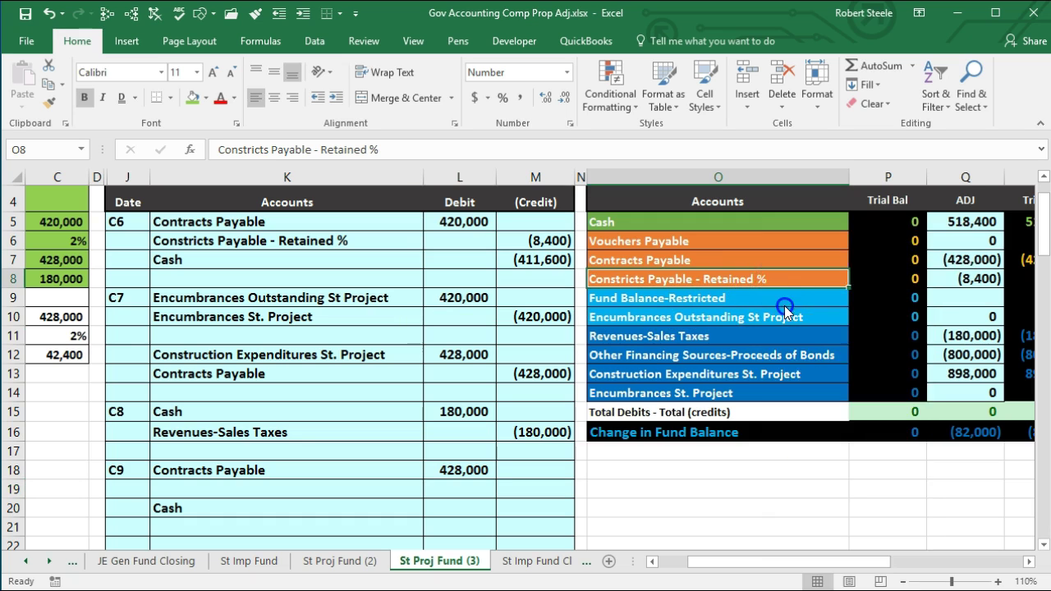
{"action": "left_click", "coordinate": [181, 485]}
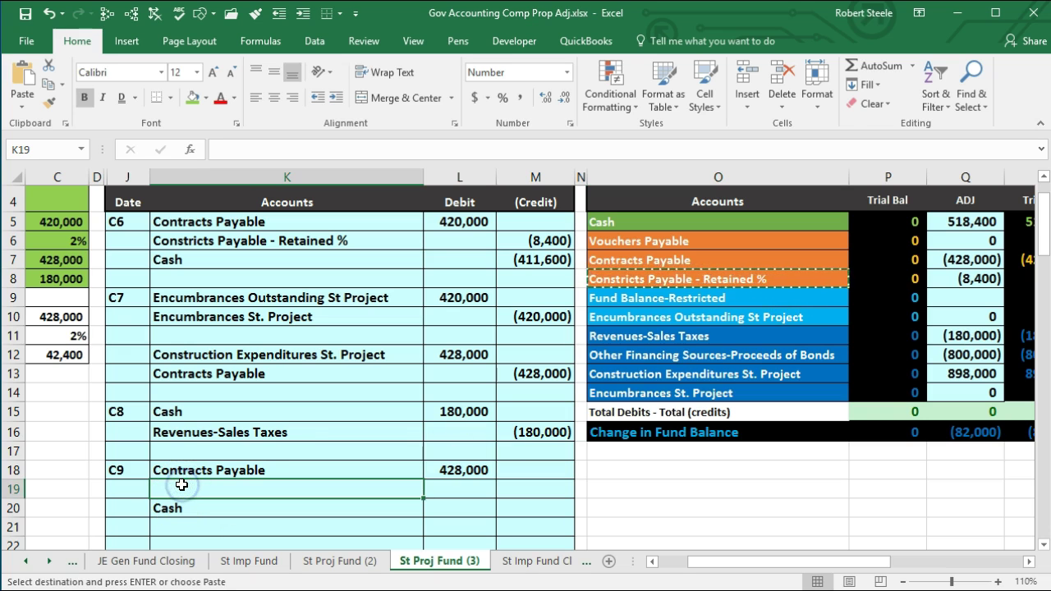
{"action": "right_click", "coordinate": [182, 485]}
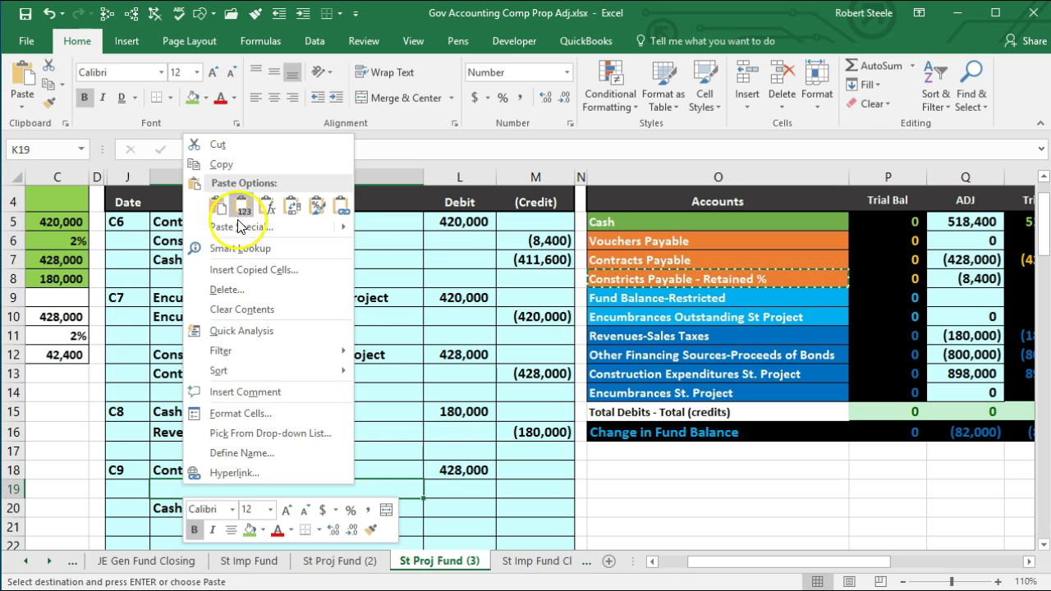
{"action": "left_click", "coordinate": [240, 206]}
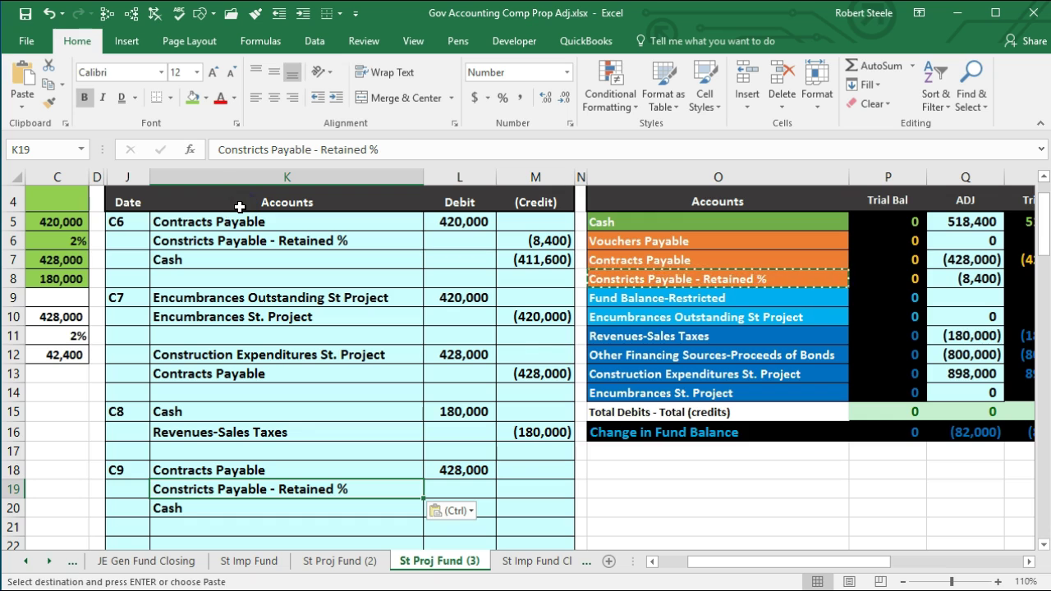
- Calculate the retained amount in credit cell M19 by multiplying the C9 amount by the retention percent with =C10*C11
{"action": "key", "text": "Left"}
{"action": "key", "text": "Left"}
{"action": "key", "text": "Left"}
{"action": "key", "text": "Left"}
{"action": "key", "text": "Right"}
{"action": "key", "text": "Right"}
{"action": "key", "text": "Right"}
{"action": "key", "text": "Right"}
{"action": "key", "text": "Right"}
{"action": "key", "text": "Right"}
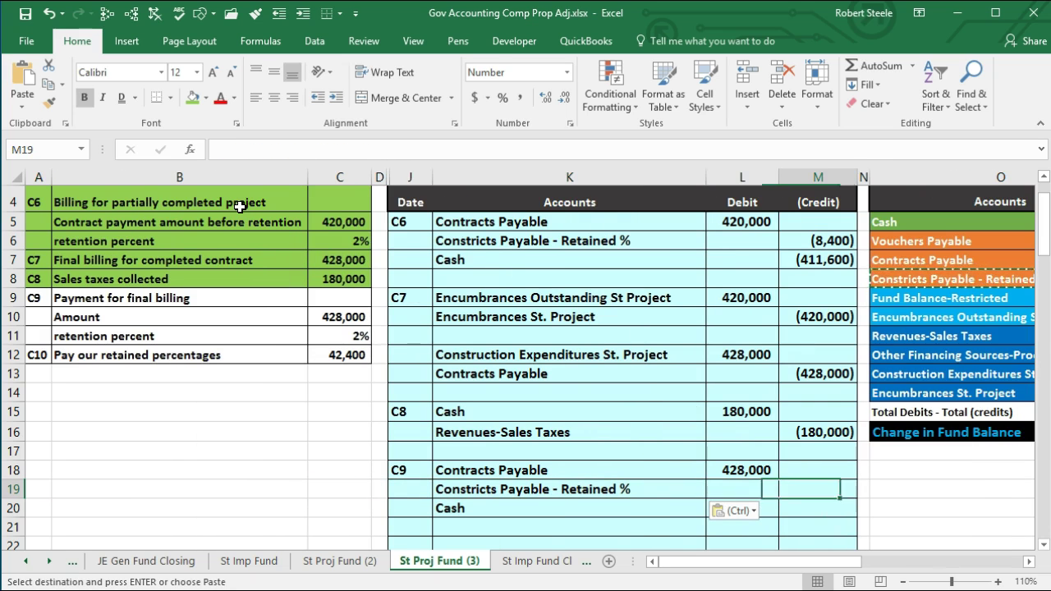
{"action": "type", "text": "="}
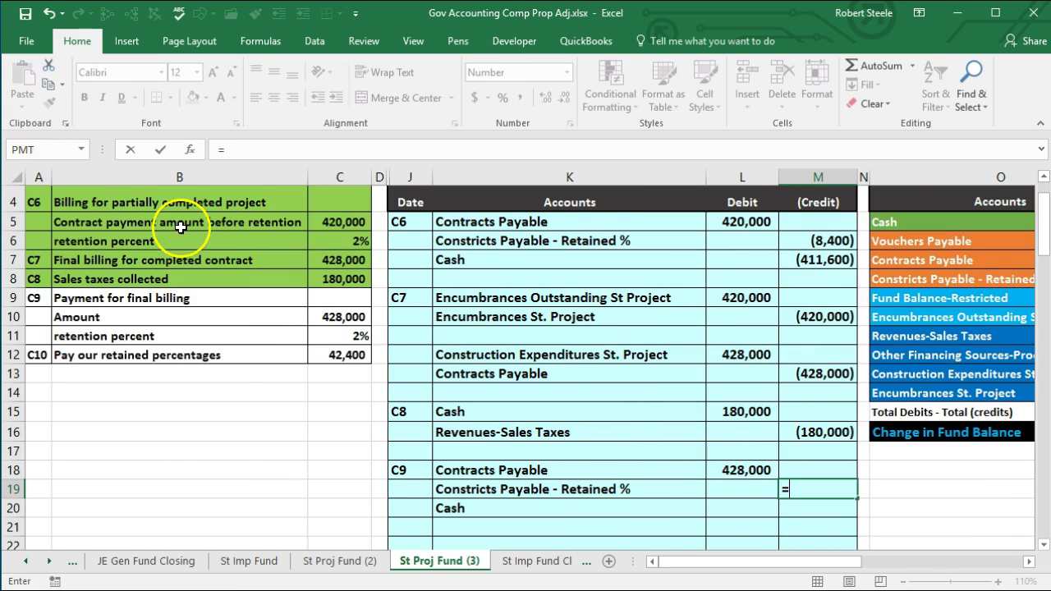
{"action": "left_click", "coordinate": [341, 317]}
{"action": "type", "text": "*"}
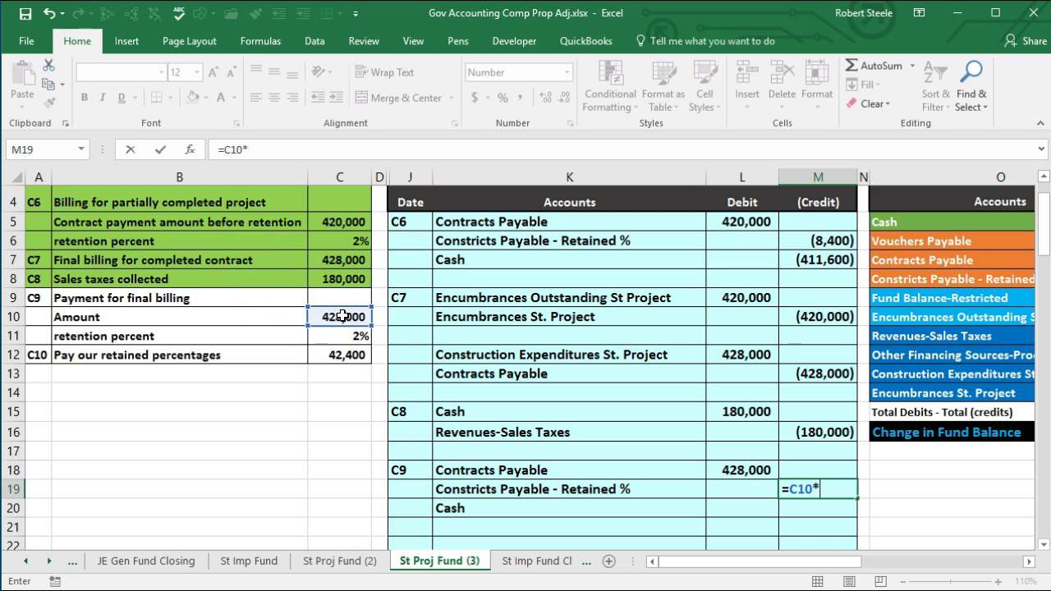
{"action": "left_click", "coordinate": [341, 336]}
{"action": "key", "text": "Return"}
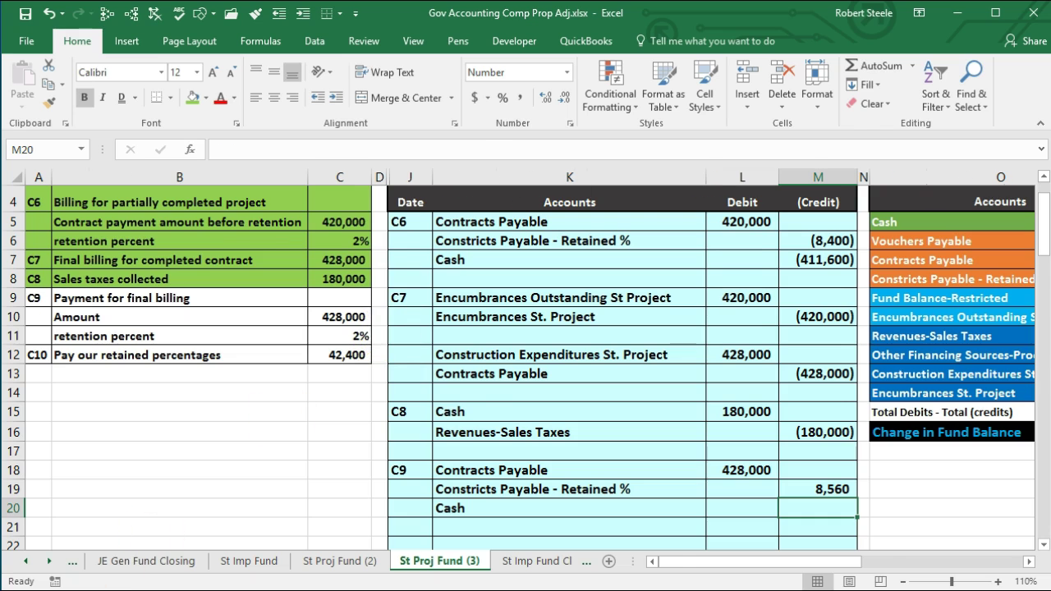
- Turn the retained-percentage amount in M19 into a credit by negating its C10*C11 formula
{"action": "scroll", "coordinate": [410, 493], "scroll_direction": "right", "scroll_amount": 2}
{"action": "left_click", "coordinate": [415, 509]}
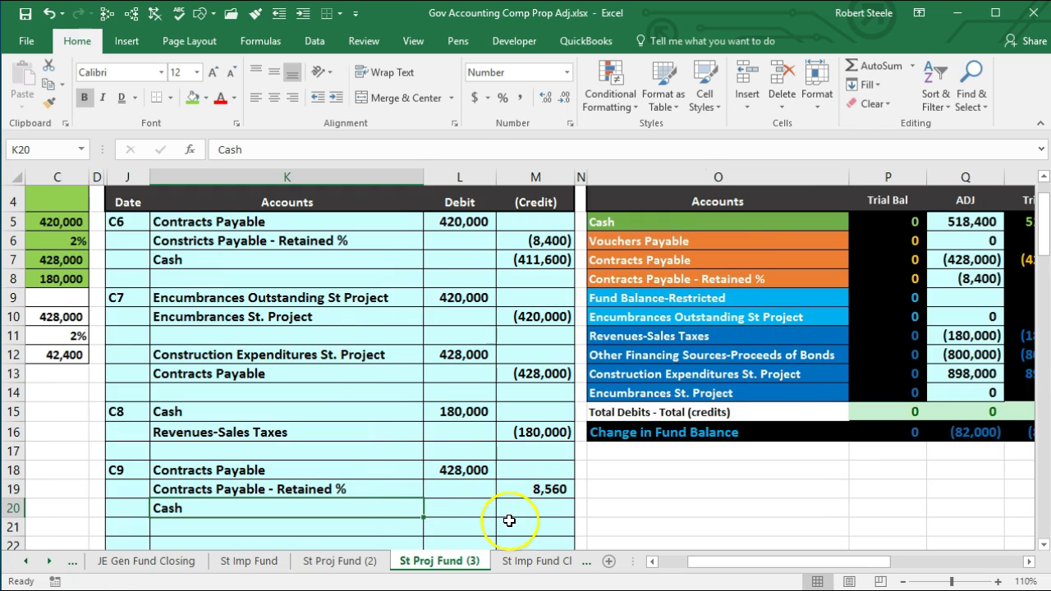
{"action": "left_click", "coordinate": [514, 491]}
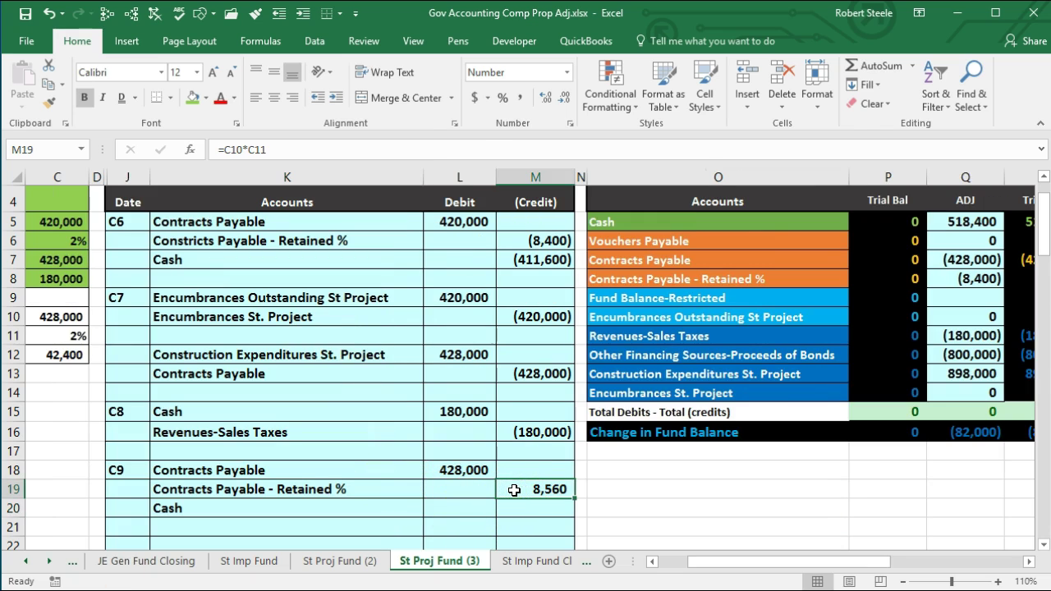
{"action": "double_click", "coordinate": [514, 491]}
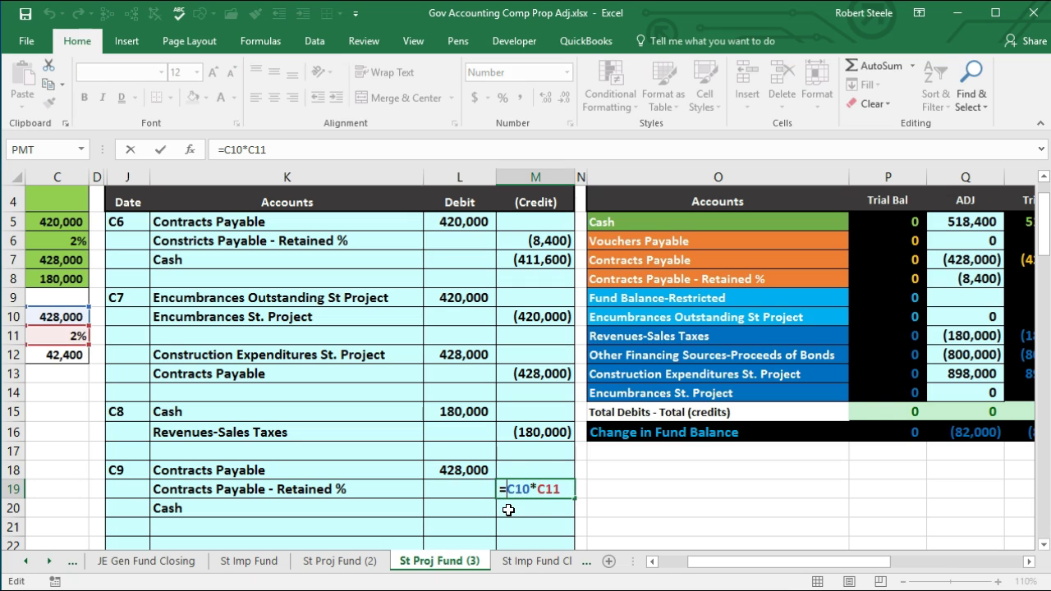
{"action": "left_click", "coordinate": [508, 510]}
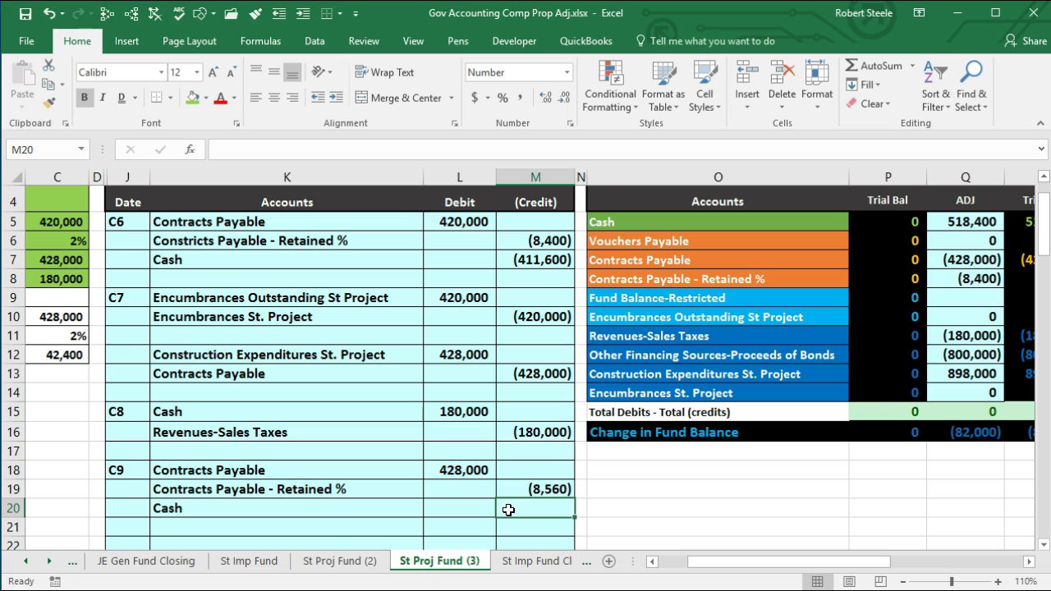
- Subtract 8,560 from 428,000 in Calculator to work out the cash payment, and return to the Excel workbook
{"action": "key", "text": "XF86Calculator"}
{"action": "left_click", "coordinate": [732, 410]}
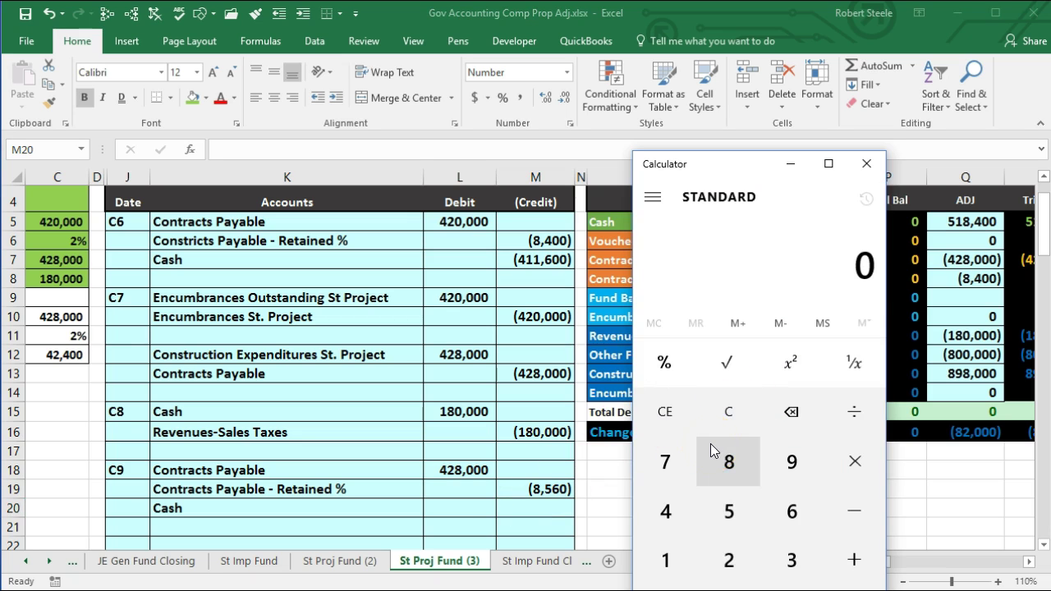
{"action": "left_click", "coordinate": [372, 443]}
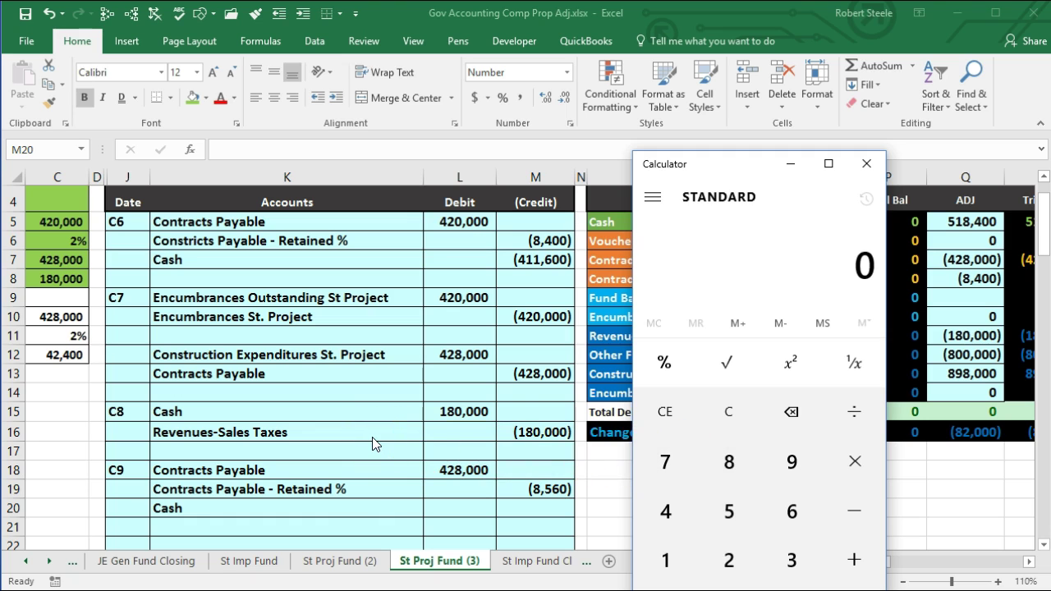
{"action": "type", "text": "428000 "}
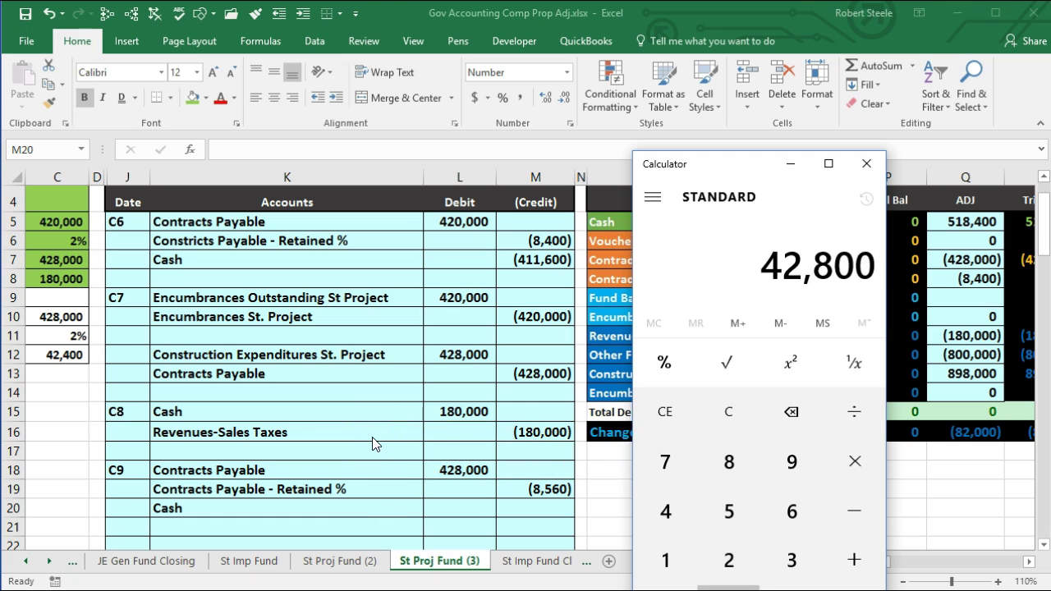
{"action": "type", "text": "- 8,560"}
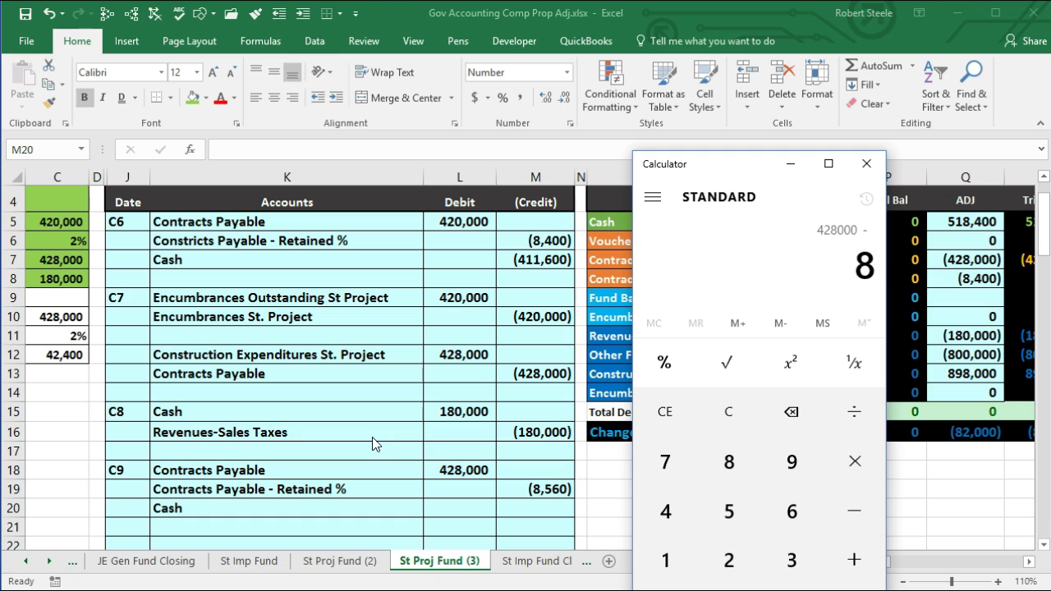
{"action": "key", "text": "Return"}
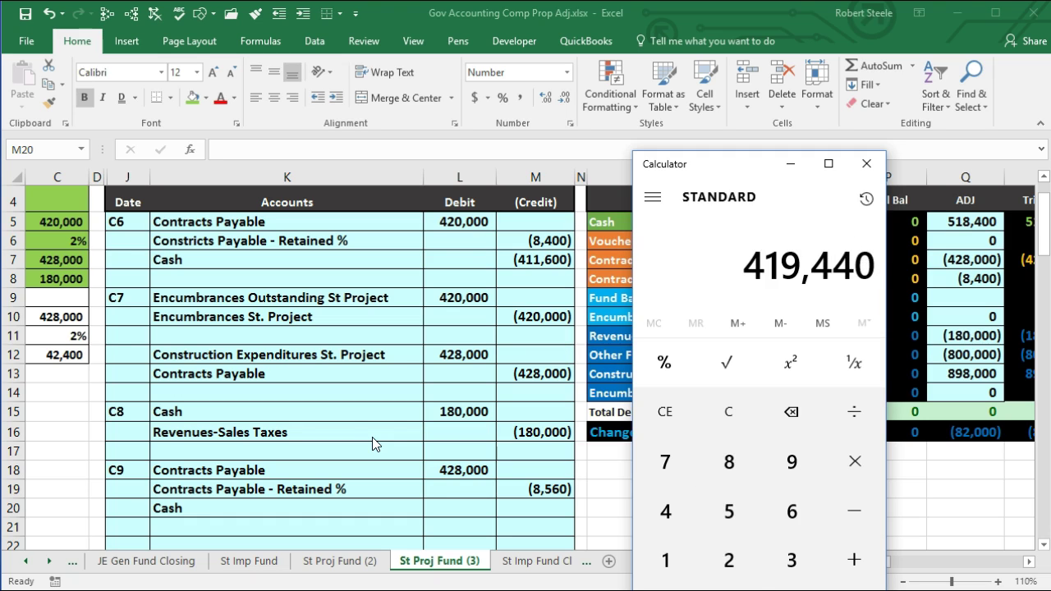
{"action": "key", "text": "alt+Tab"}
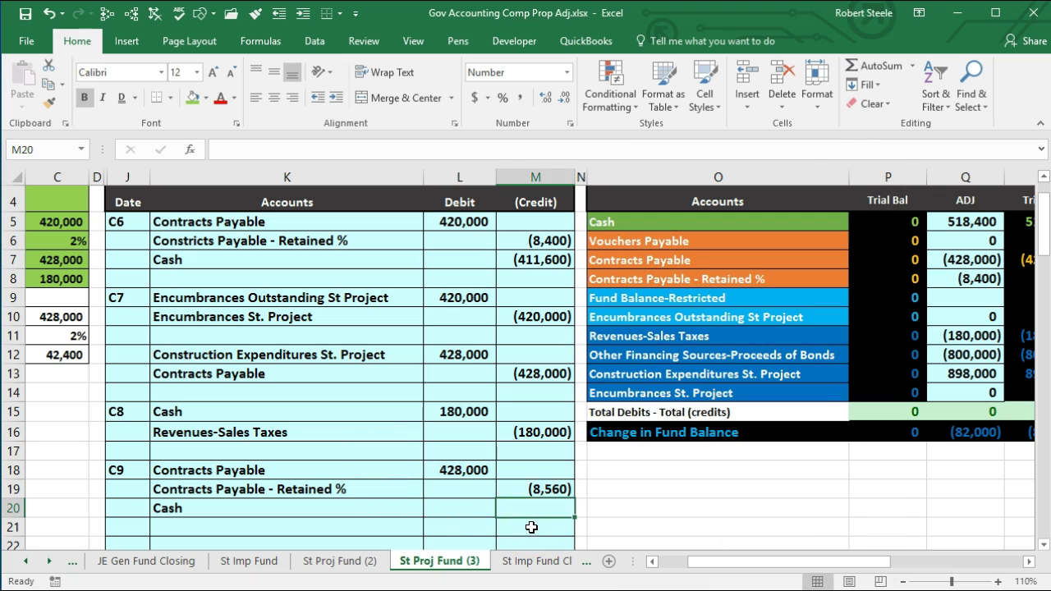
- Enter the balancing Cash credit in M20 as the negative sum of L18:M19
{"action": "type", "text": "-sum("}
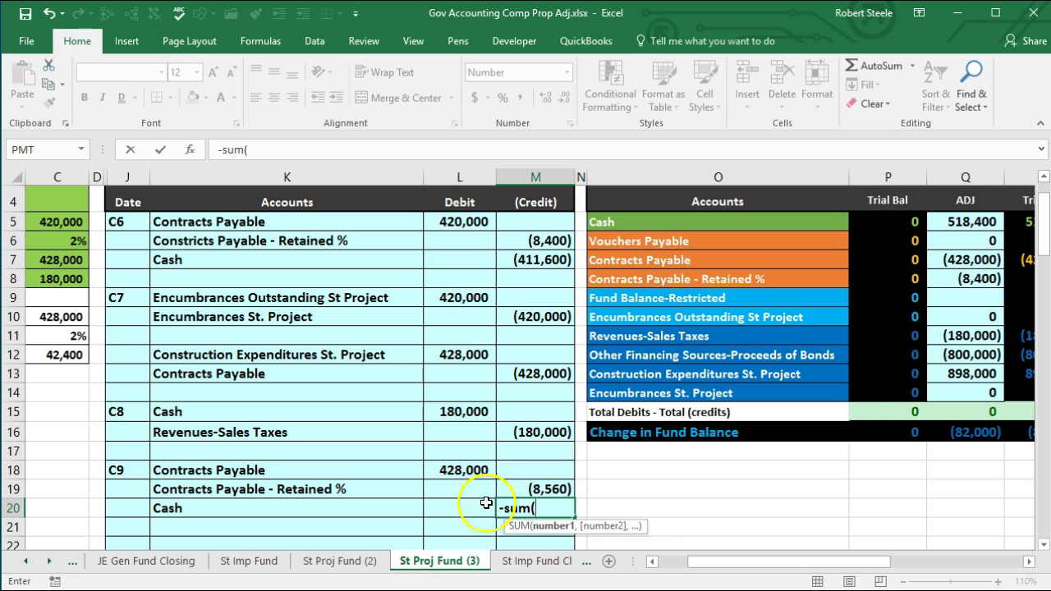
{"action": "left_click_drag", "start_coordinate": [460, 470], "coordinate": [517, 489]}
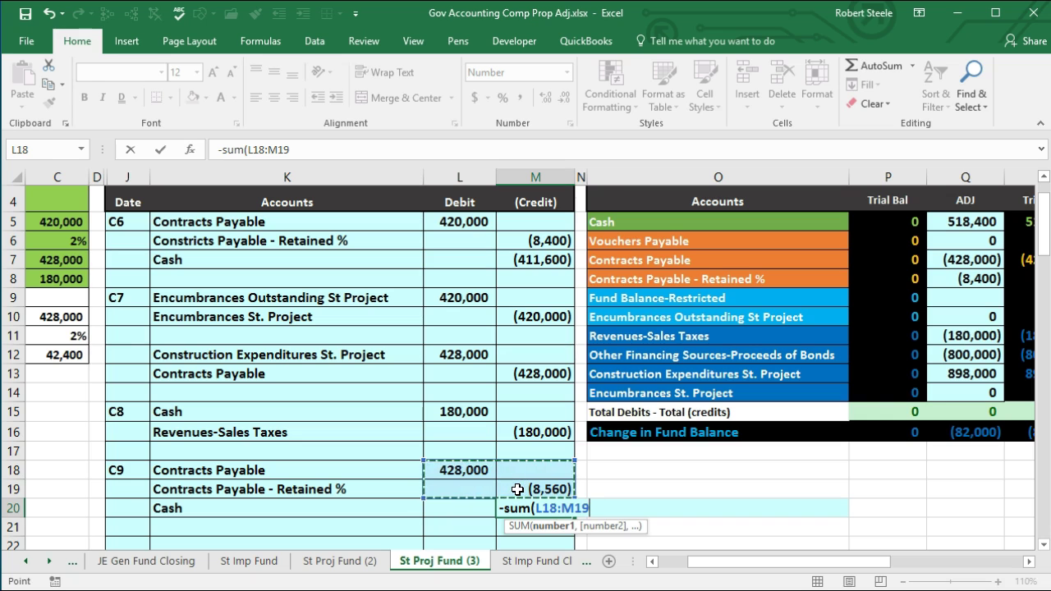
{"action": "key", "text": "Return"}
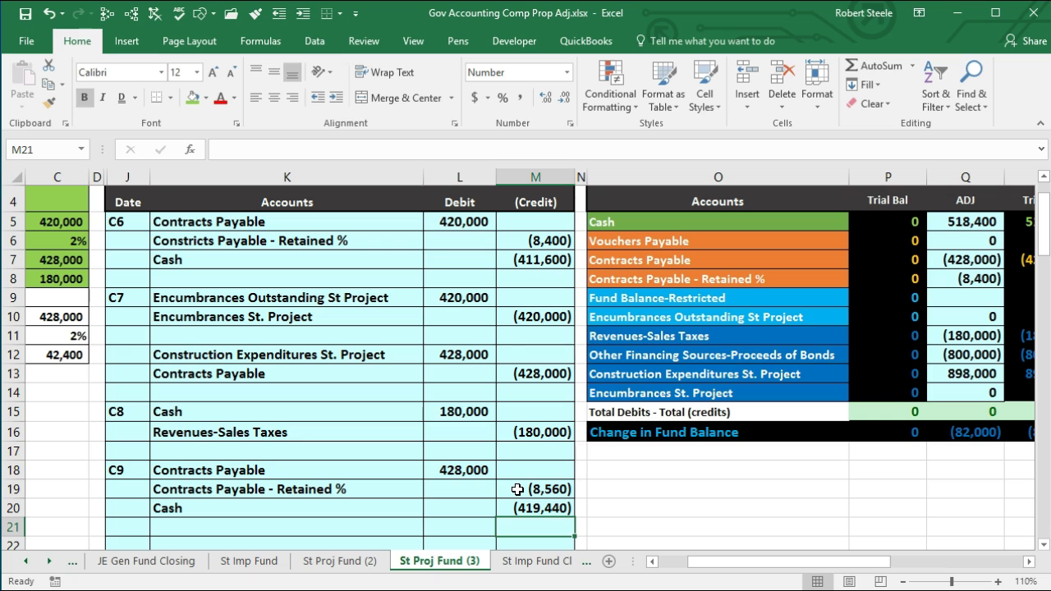
- Post the C9 Contracts Payable debit by adding L18 to the adjustment formula in Q7
{"action": "key", "text": "Right"}
{"action": "key", "text": "Right"}
{"action": "key", "text": "Right"}
{"action": "key", "text": "Right"}
{"action": "key", "text": "Right"}
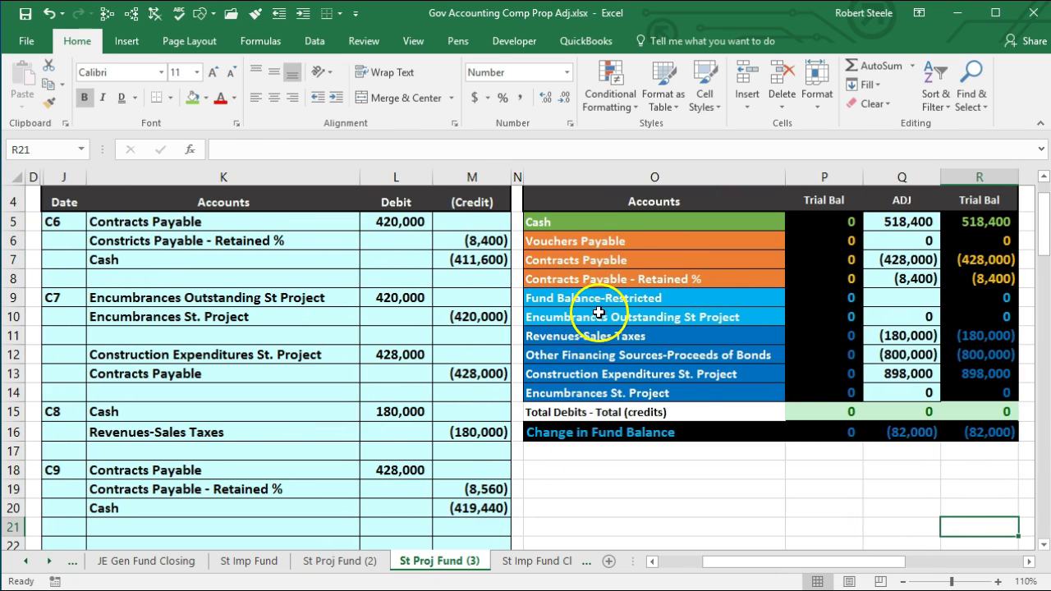
{"action": "left_click", "coordinate": [895, 261]}
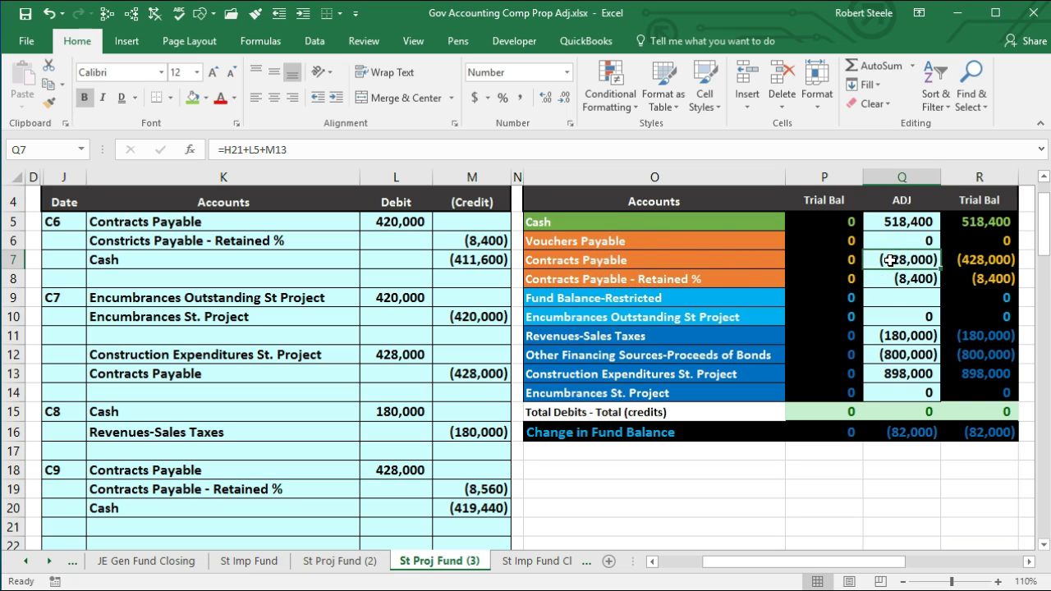
{"action": "double_click", "coordinate": [891, 260]}
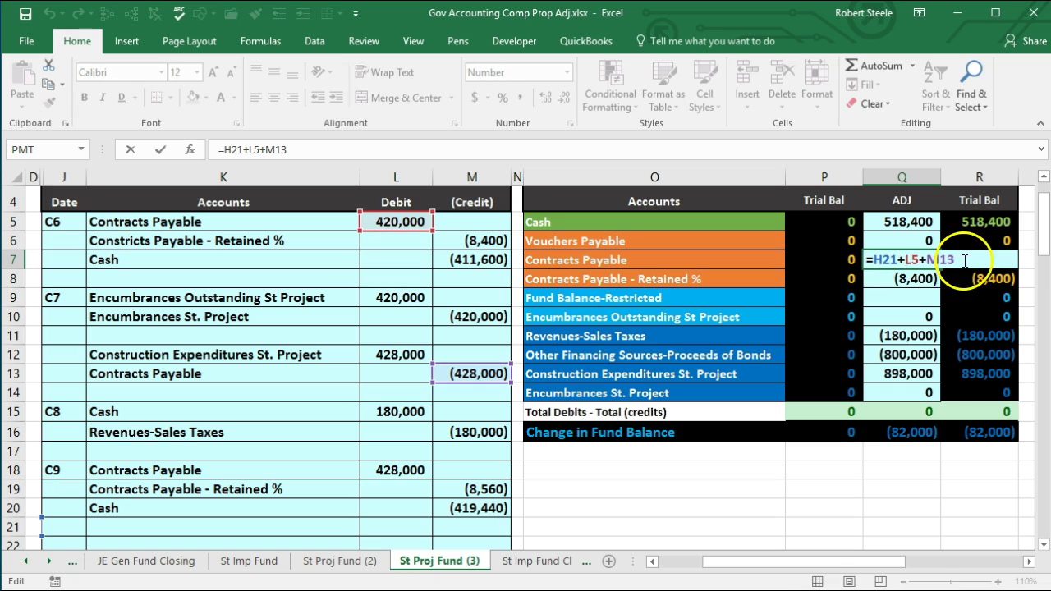
{"action": "type", "text": "+"}
{"action": "left_click", "coordinate": [416, 471]}
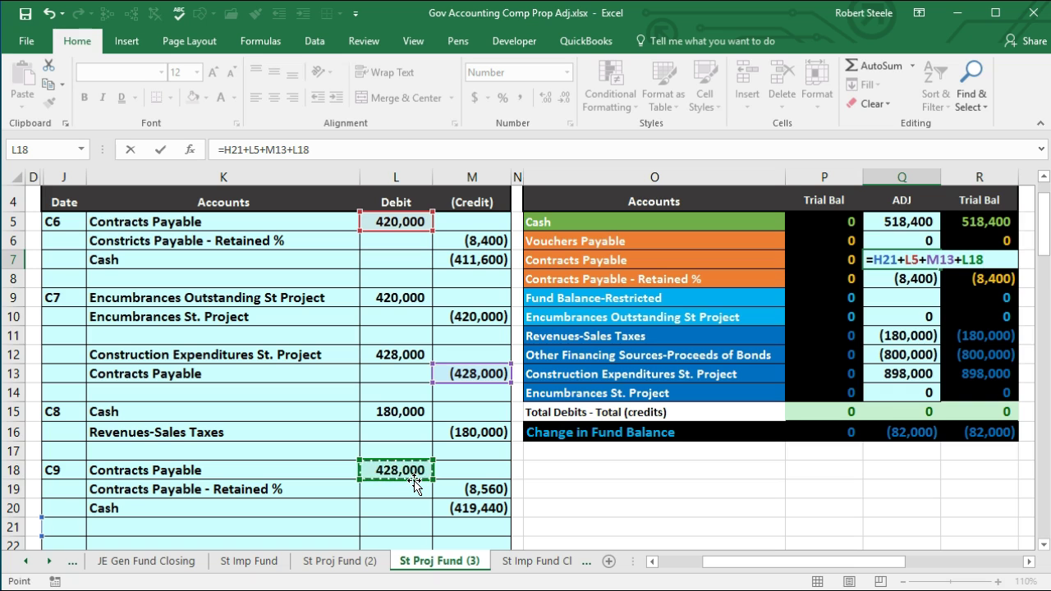
{"action": "key", "text": "Return"}
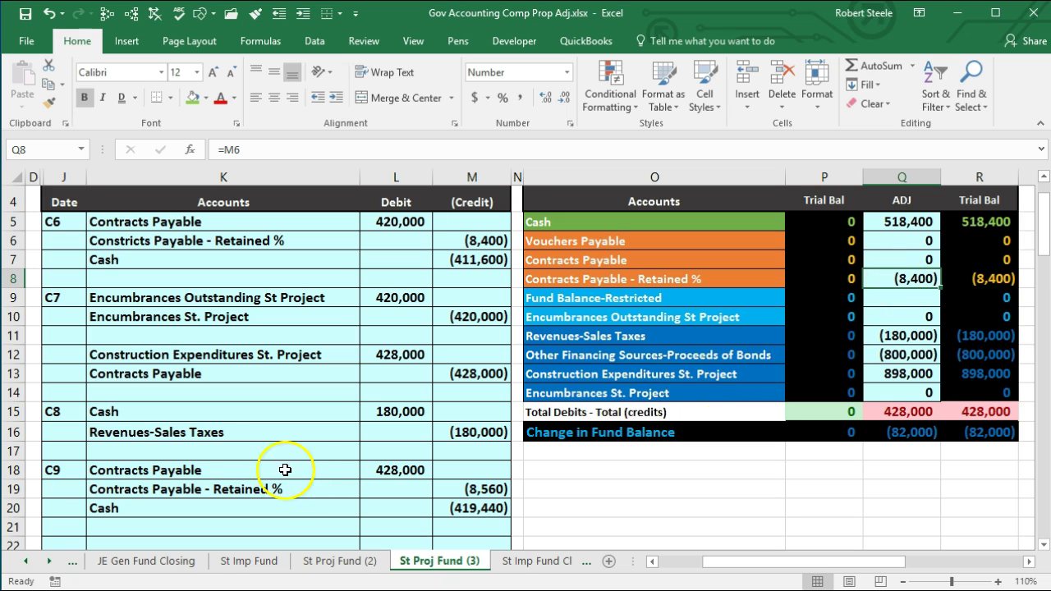
- Post the C9 retained-percentage credit by adding M19 to the Contracts Payable - Retained % adjustment in Q8
{"action": "left_click", "coordinate": [211, 489]}
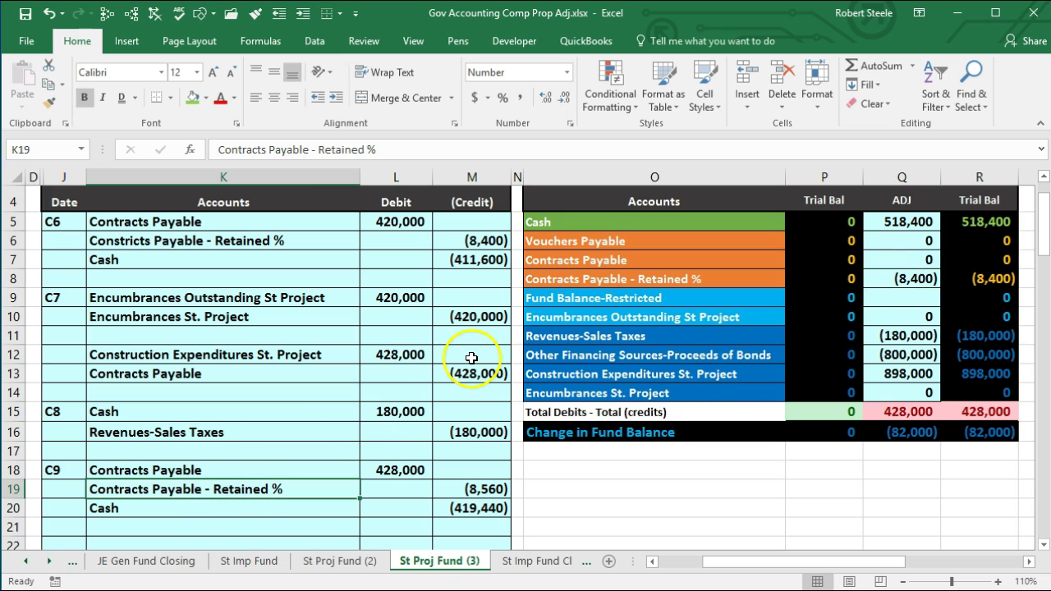
{"action": "left_click", "coordinate": [623, 277]}
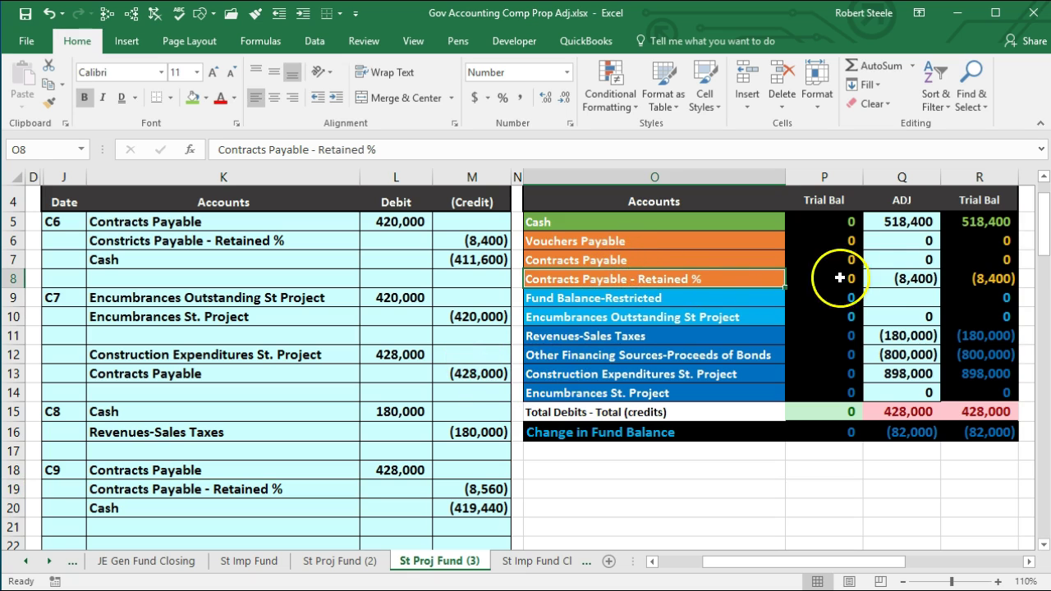
{"action": "double_click", "coordinate": [898, 277]}
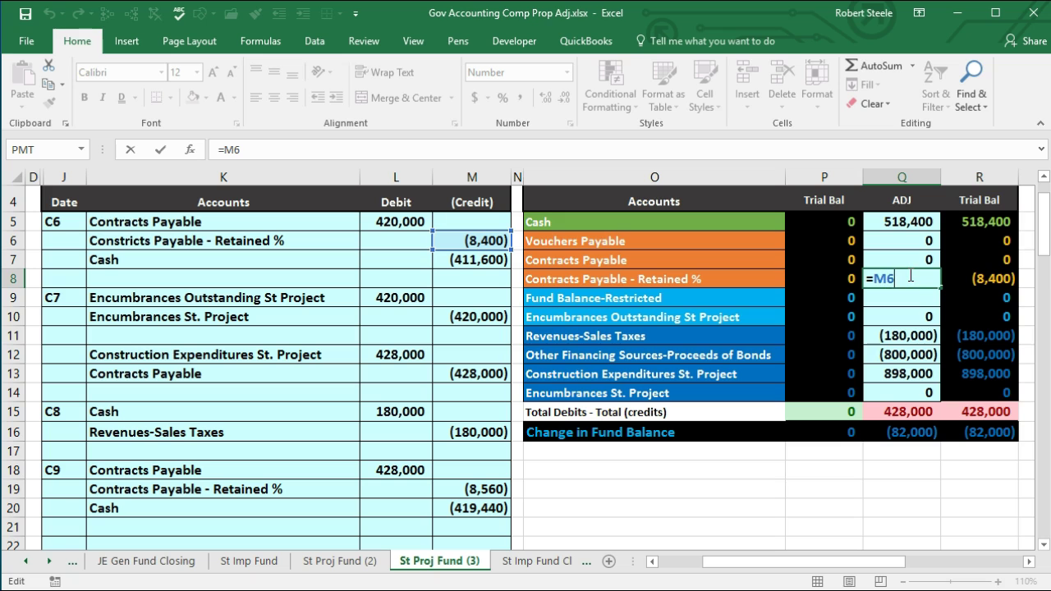
{"action": "type", "text": "+"}
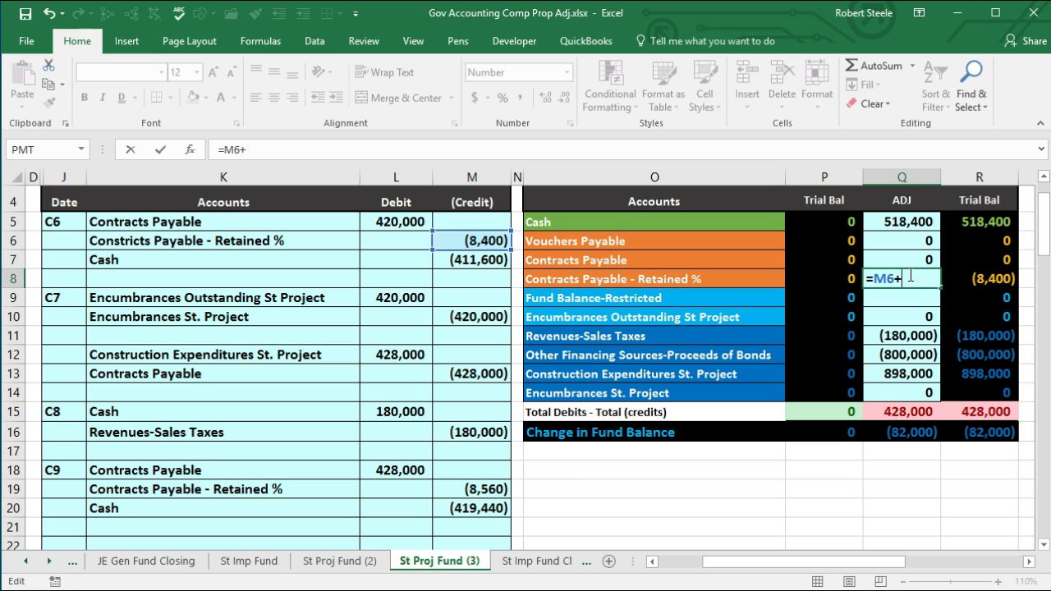
{"action": "left_click", "coordinate": [493, 489]}
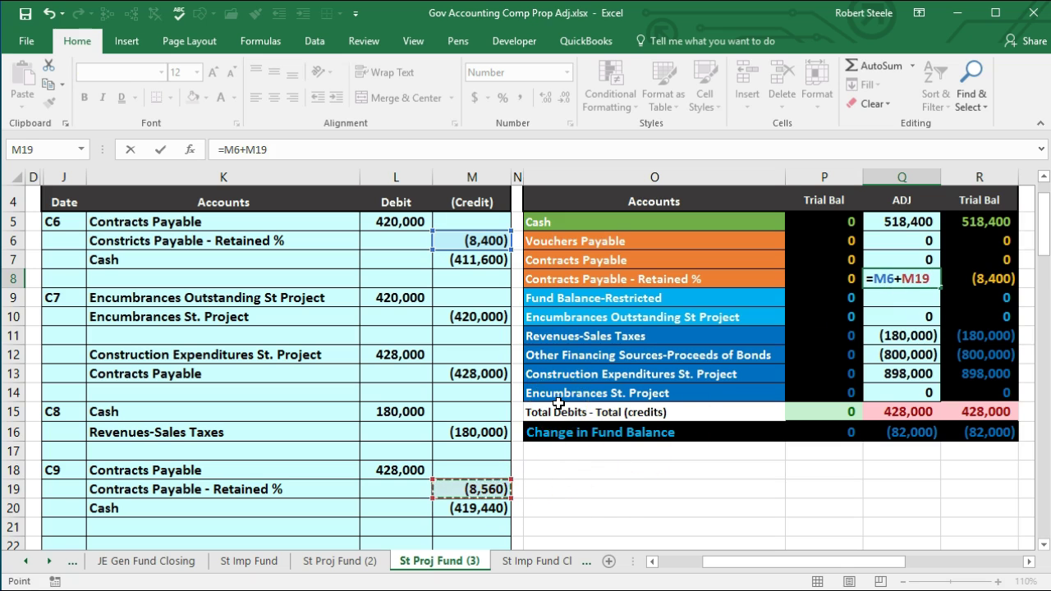
{"action": "key", "text": "Return"}
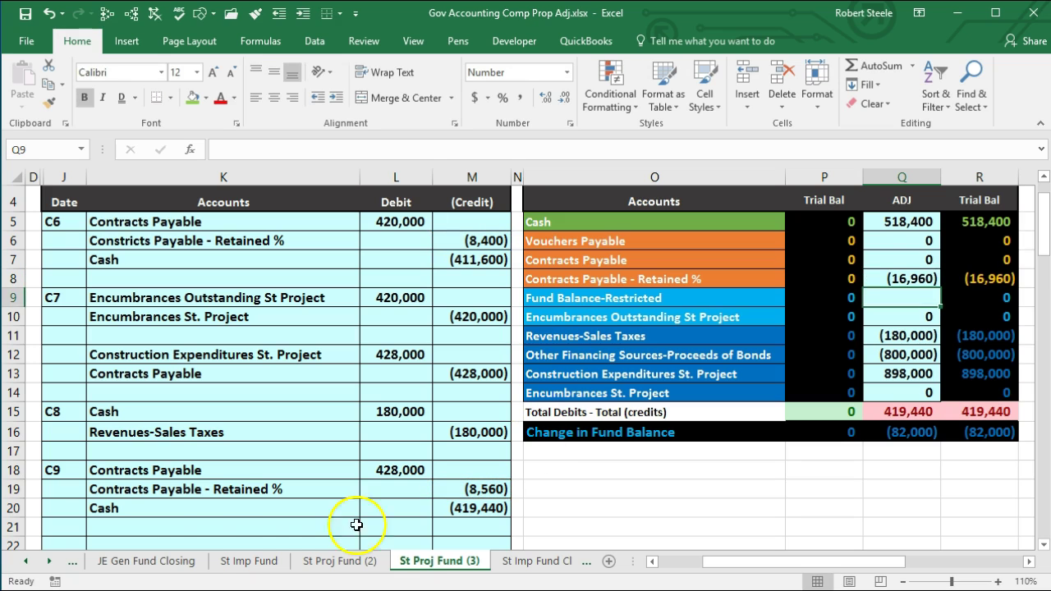
- Post the C9 cash payment by adding M20 to the Cash adjustment formula in Q5
{"action": "left_click", "coordinate": [184, 508]}
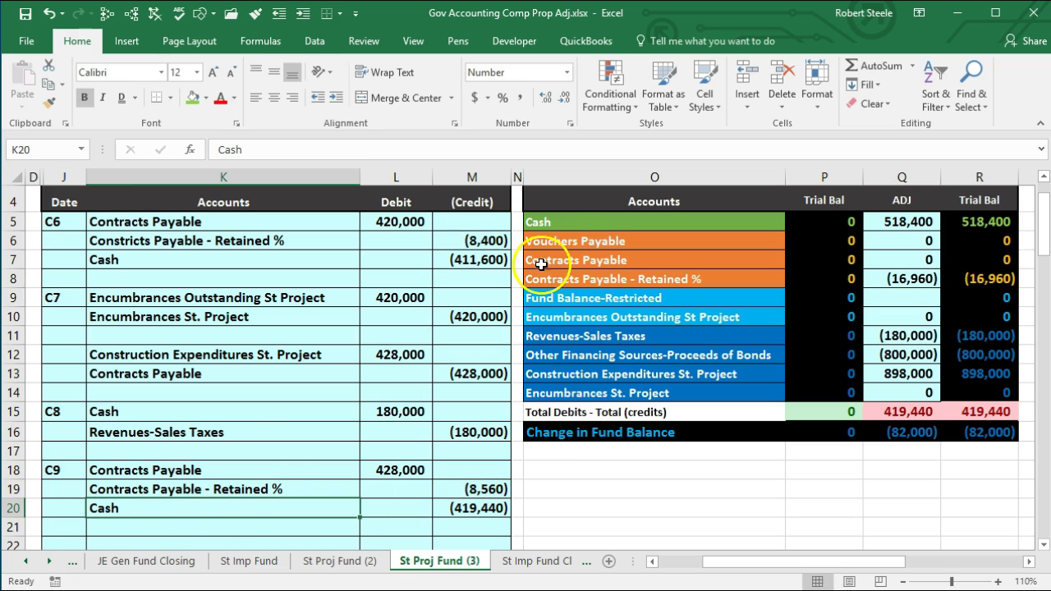
{"action": "left_click", "coordinate": [565, 220]}
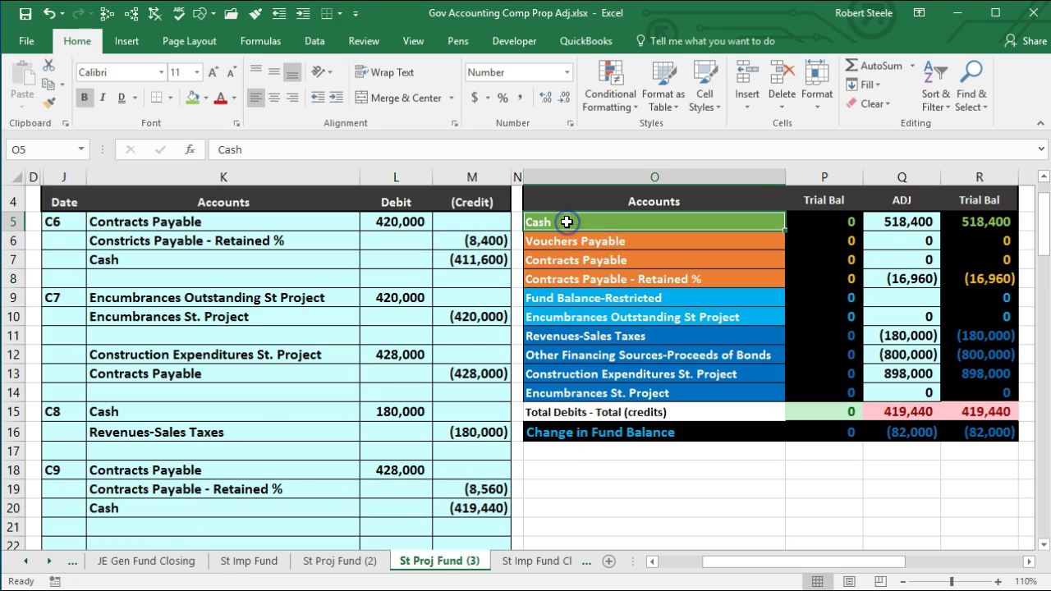
{"action": "left_click", "coordinate": [903, 223]}
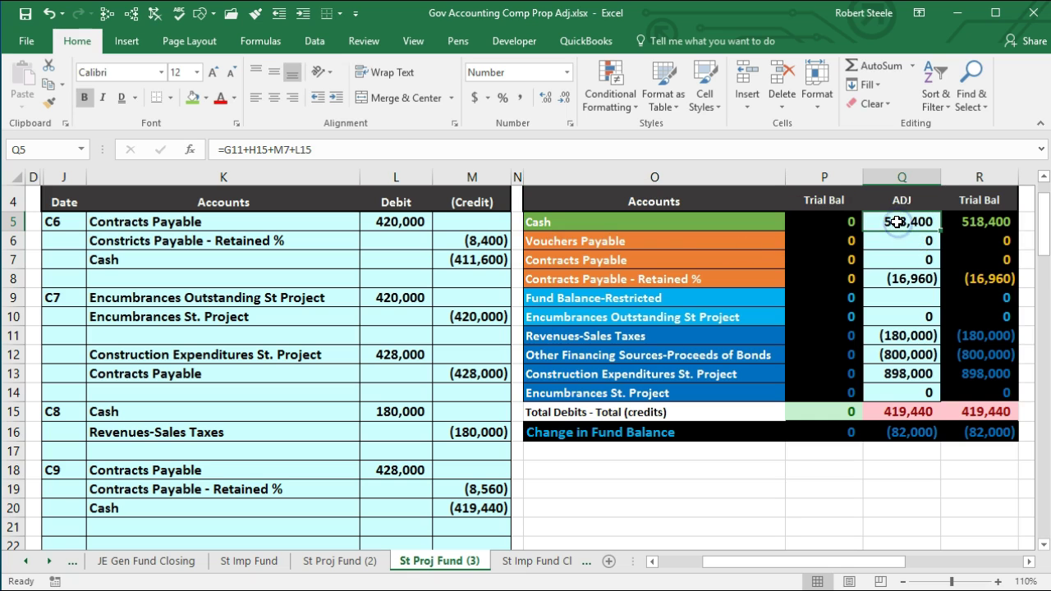
{"action": "double_click", "coordinate": [897, 222]}
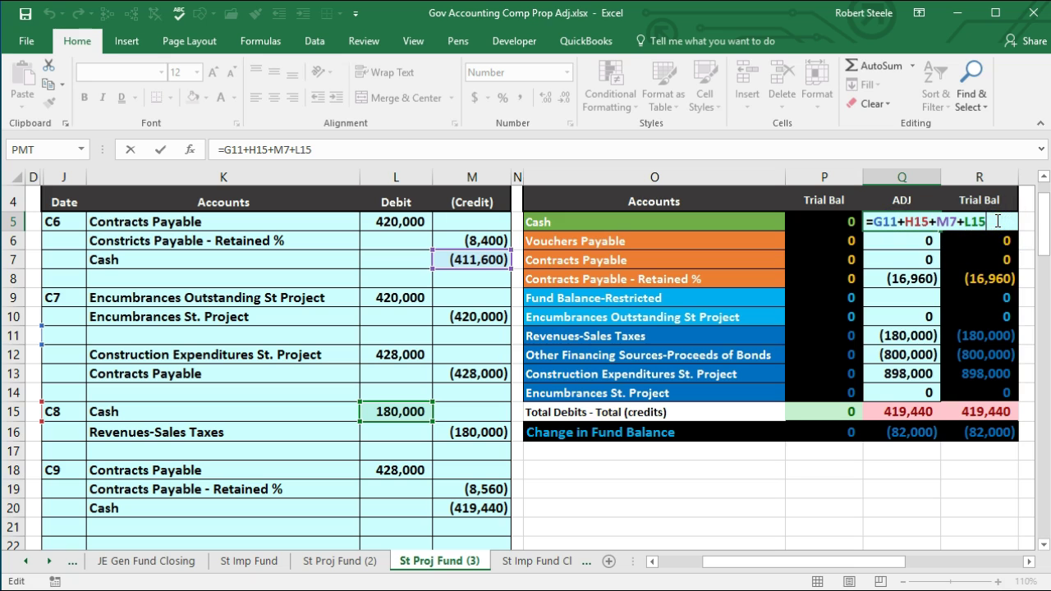
{"action": "left_click", "coordinate": [472, 508]}
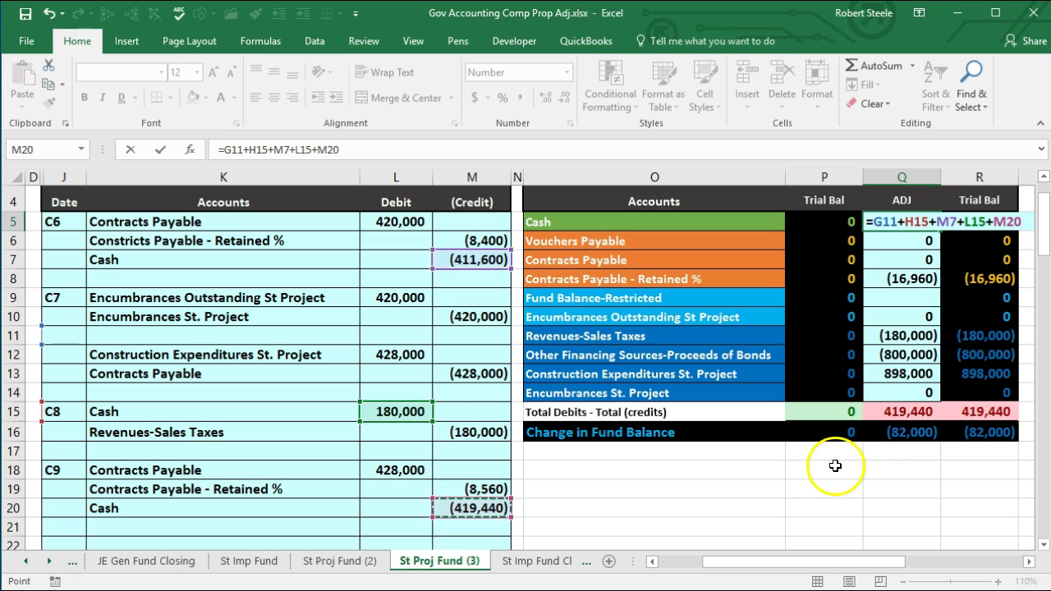
{"action": "key", "text": "Return"}
- Mark the C9 transaction as done by filling its rows A9:C11 with the standard light green colour
{"action": "scroll", "coordinate": [835, 465], "scroll_direction": "up", "scroll_amount": 1}
{"action": "scroll", "coordinate": [835, 466], "scroll_direction": "right", "scroll_amount": 1}
{"action": "left_click", "coordinate": [732, 403]}
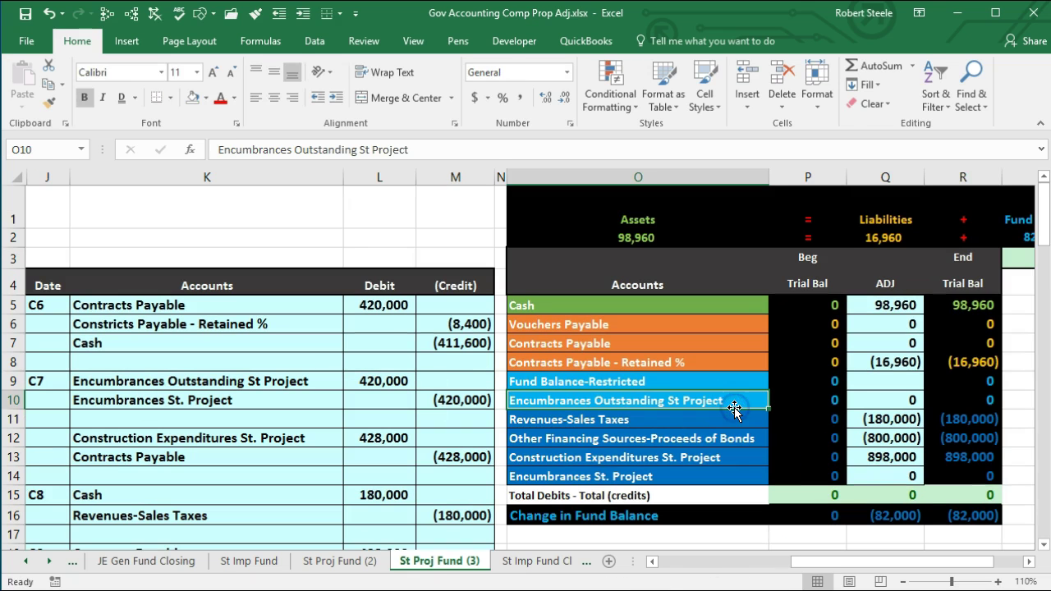
{"action": "key", "text": "Left"}
{"action": "key", "text": "Left"}
{"action": "key", "text": "Left"}
{"action": "key", "text": "Left"}
{"action": "key", "text": "Left"}
{"action": "key", "text": "Left"}
{"action": "key", "text": "Left"}
{"action": "key", "text": "Left"}
{"action": "key", "text": "Left"}
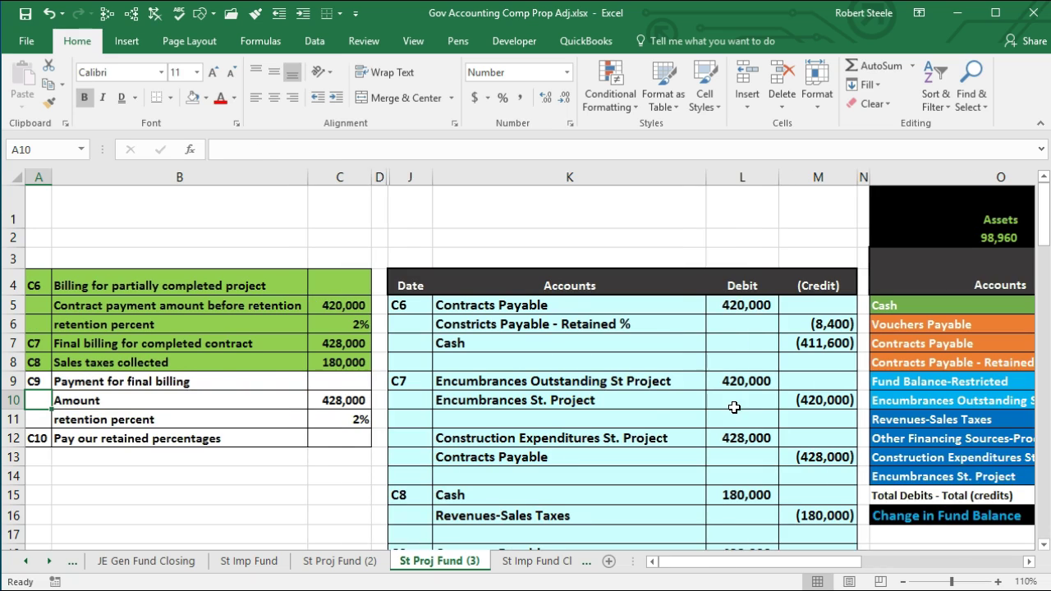
{"action": "left_click", "coordinate": [36, 381]}
{"action": "left_click_drag", "start_coordinate": [72, 383], "coordinate": [332, 419]}
{"action": "right_click", "coordinate": [331, 418]}
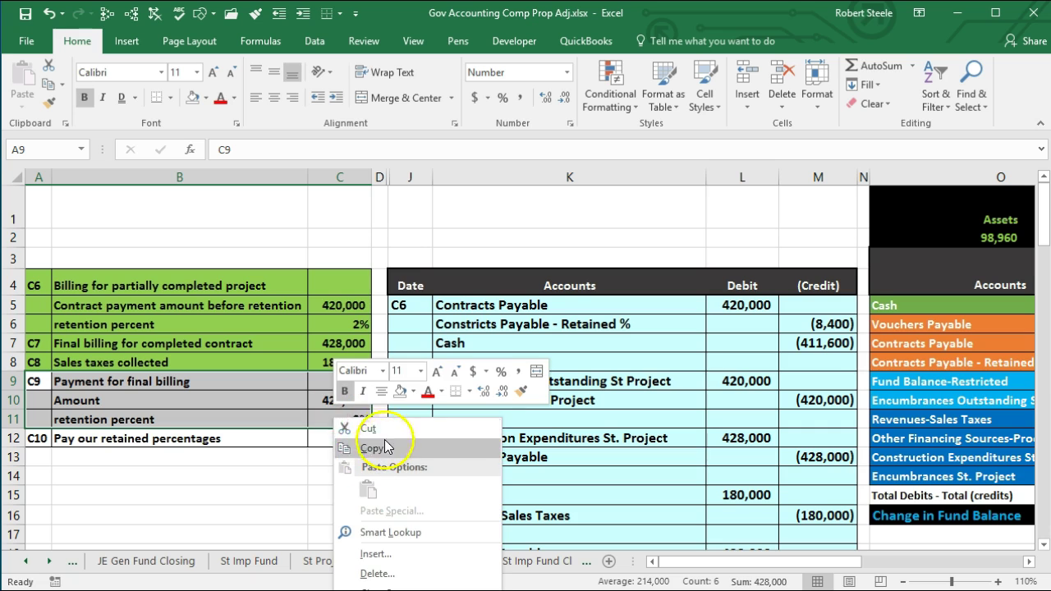
{"action": "left_click", "coordinate": [414, 393]}
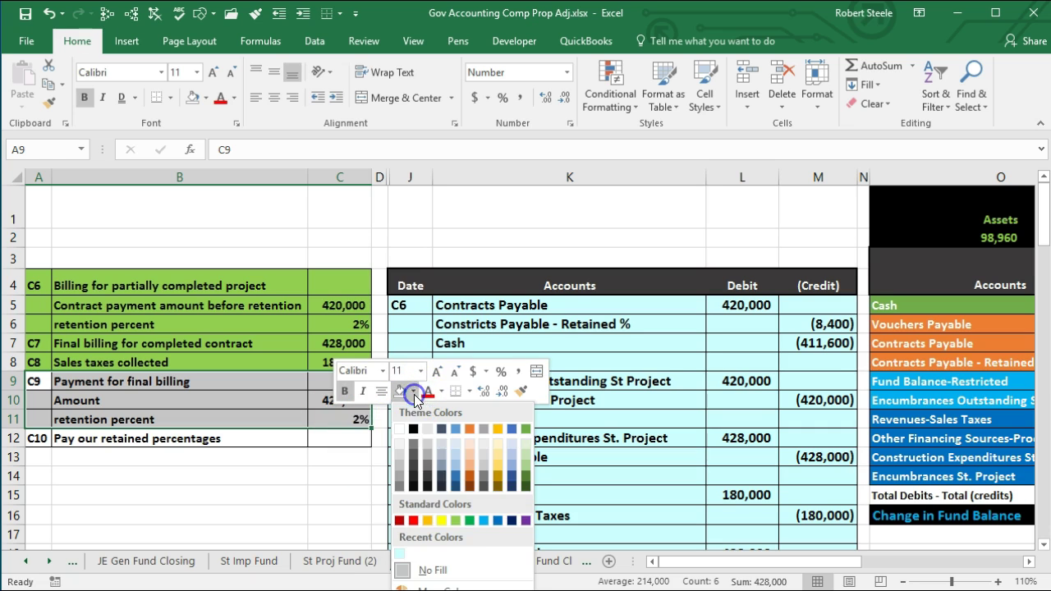
{"action": "left_click", "coordinate": [455, 520]}
- Start the next journal entry by linking date cell J22 to the C10 transaction label in A12
{"action": "left_click", "coordinate": [592, 455]}
{"action": "scroll", "coordinate": [593, 455], "scroll_direction": "down", "scroll_amount": 2}
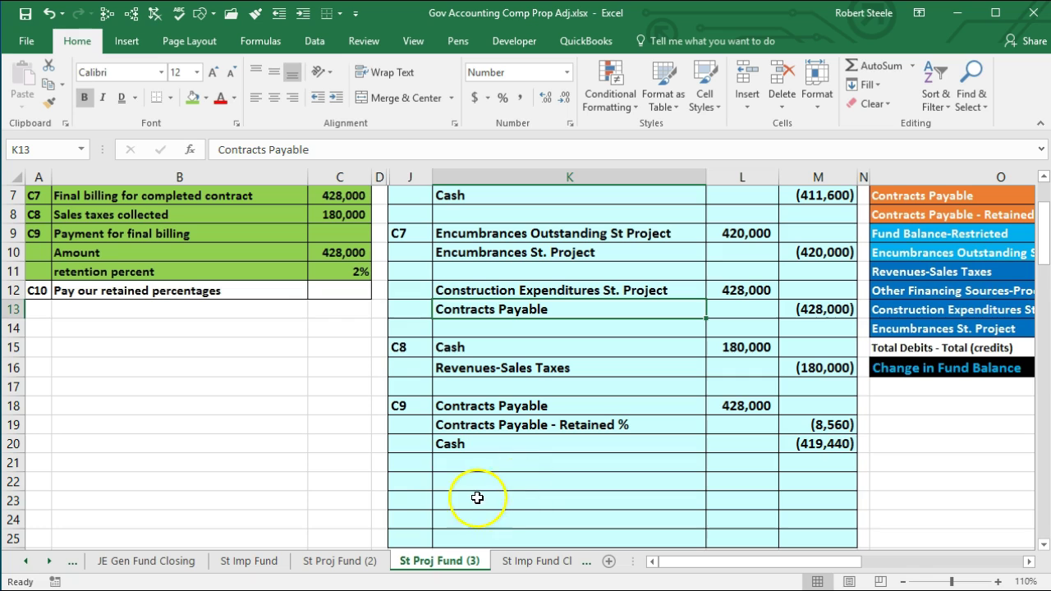
{"action": "left_click", "coordinate": [416, 484]}
{"action": "type", "text": "="}
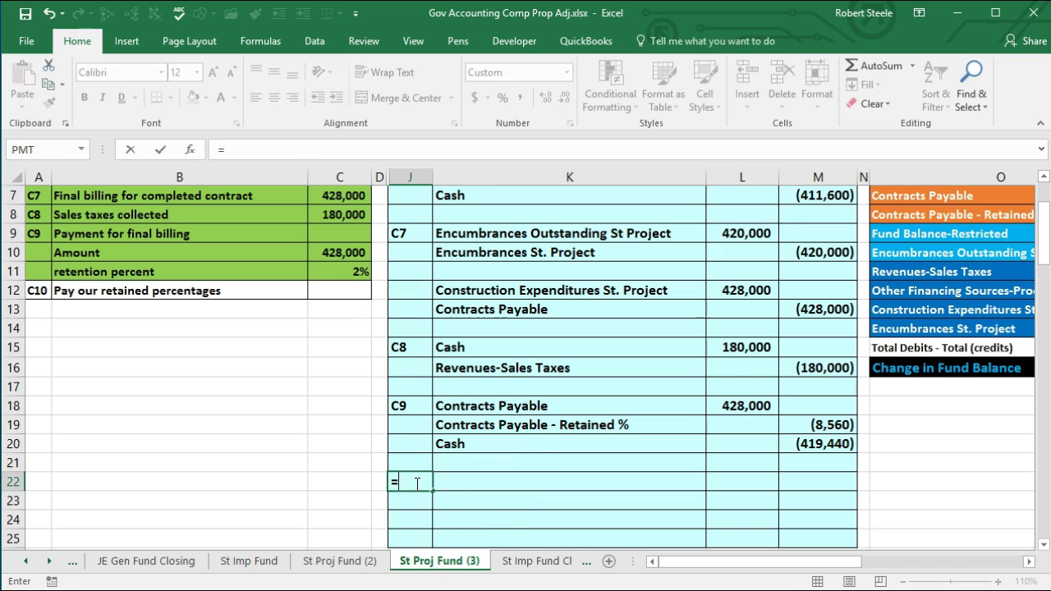
{"action": "left_click", "coordinate": [38, 298]}
{"action": "key", "text": "Return"}
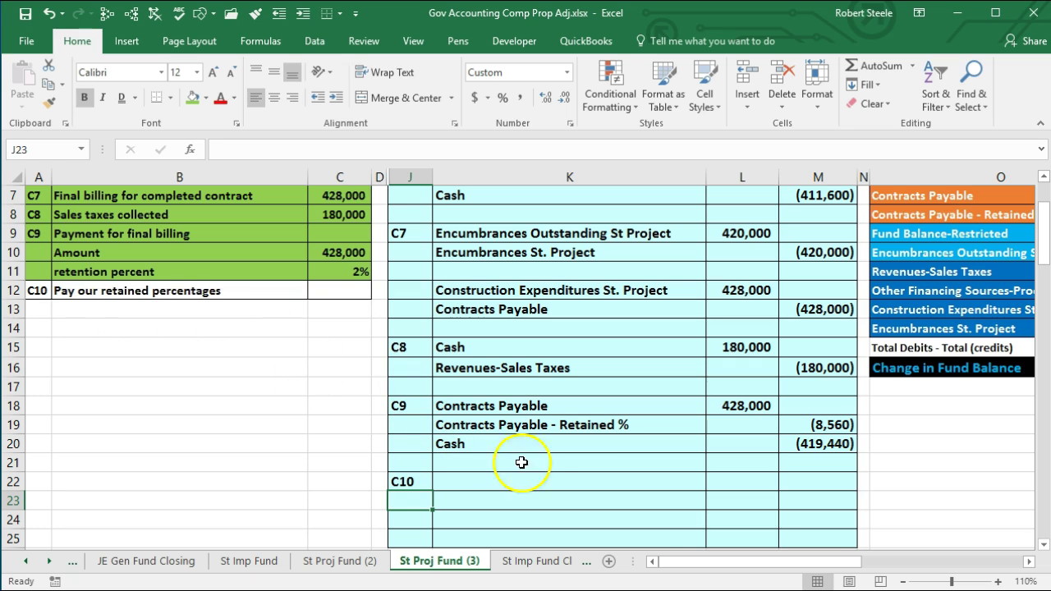
- Copy the Cash account name from the trial balance and paste only its value into K23 of the C10 entry
{"action": "left_click_drag", "start_coordinate": [717, 563], "coordinate": [774, 564]}
{"action": "scroll", "coordinate": [776, 536], "scroll_direction": "up", "scroll_amount": 2}
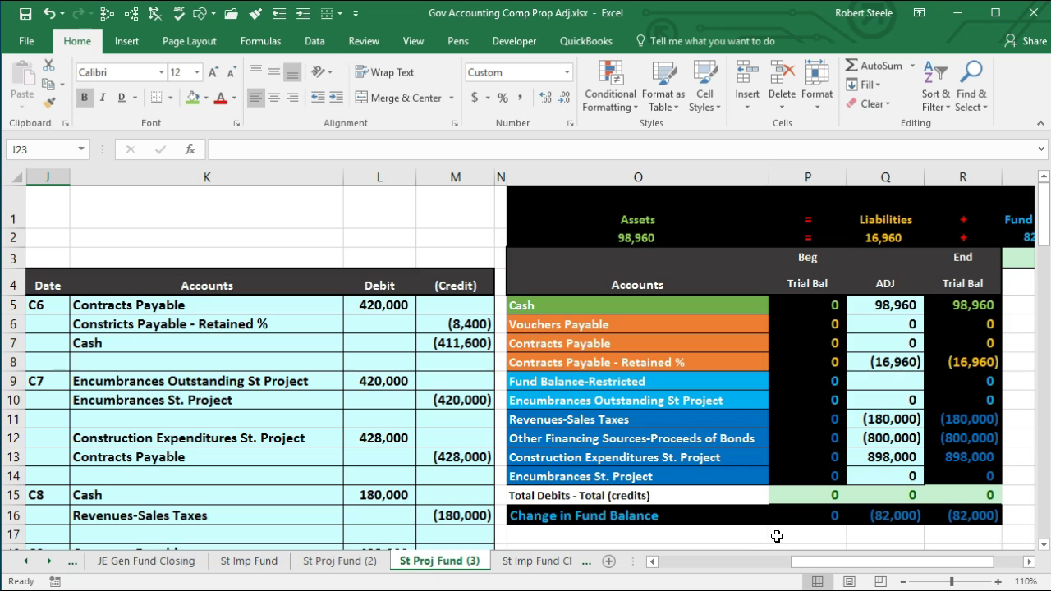
{"action": "left_click", "coordinate": [974, 363]}
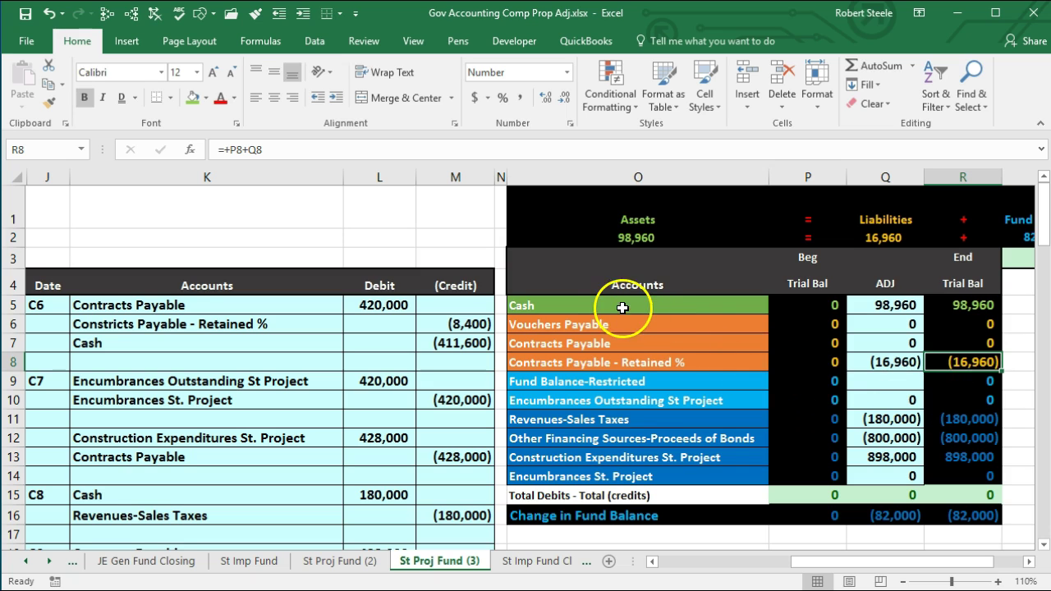
{"action": "left_click", "coordinate": [957, 306]}
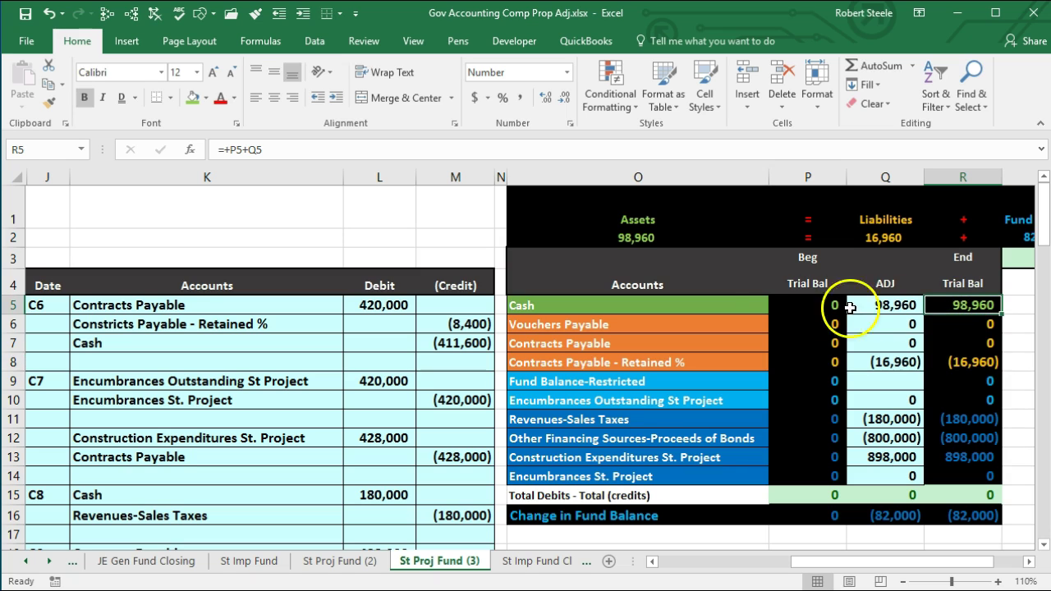
{"action": "left_click", "coordinate": [648, 306]}
{"action": "right_click", "coordinate": [633, 307]}
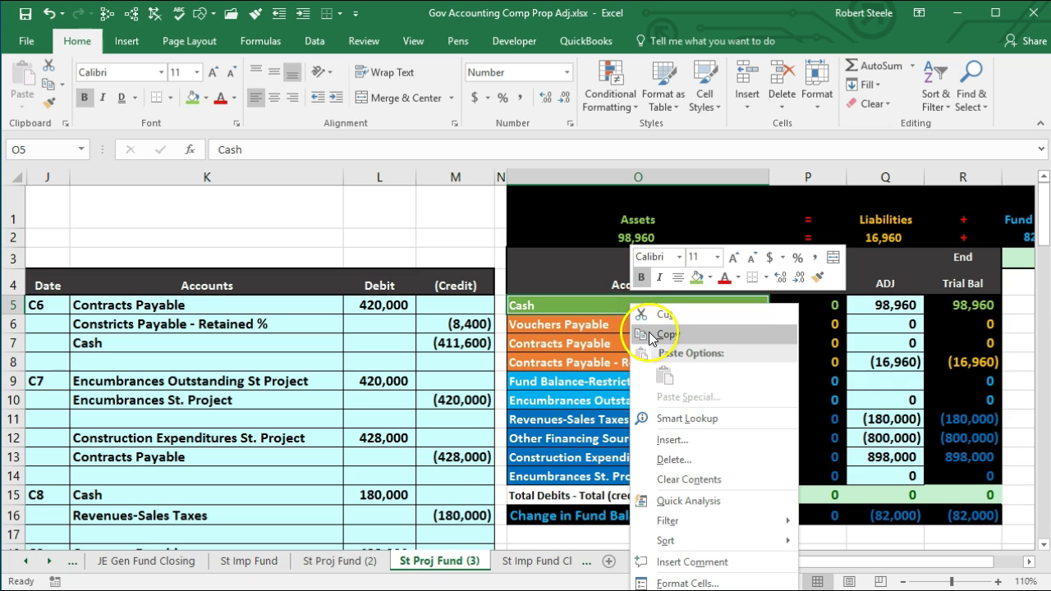
{"action": "left_click", "coordinate": [653, 335]}
{"action": "scroll", "coordinate": [158, 421], "scroll_direction": "down", "scroll_amount": 4}
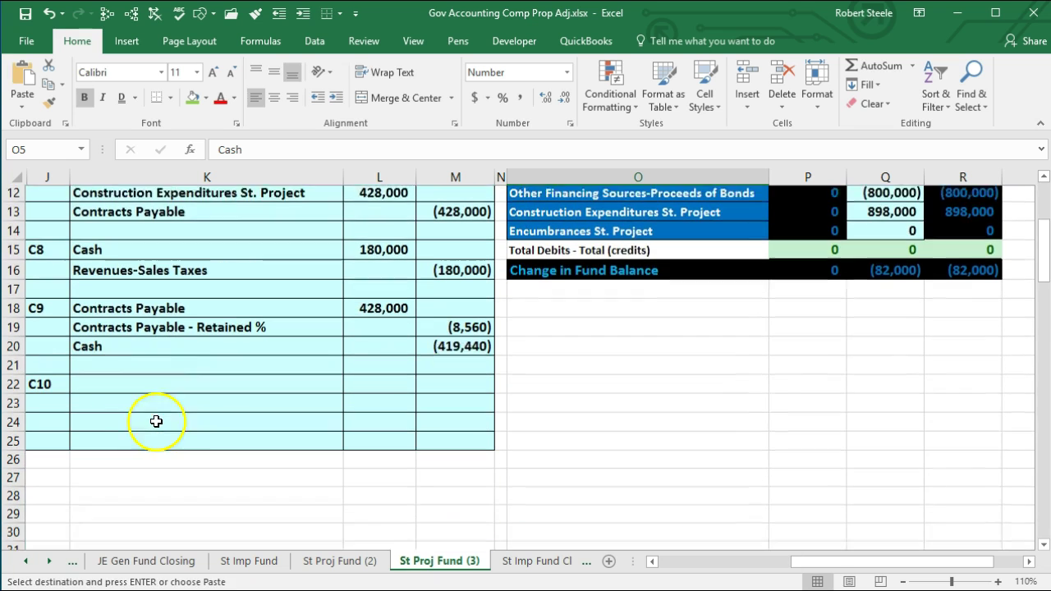
{"action": "left_click", "coordinate": [103, 387]}
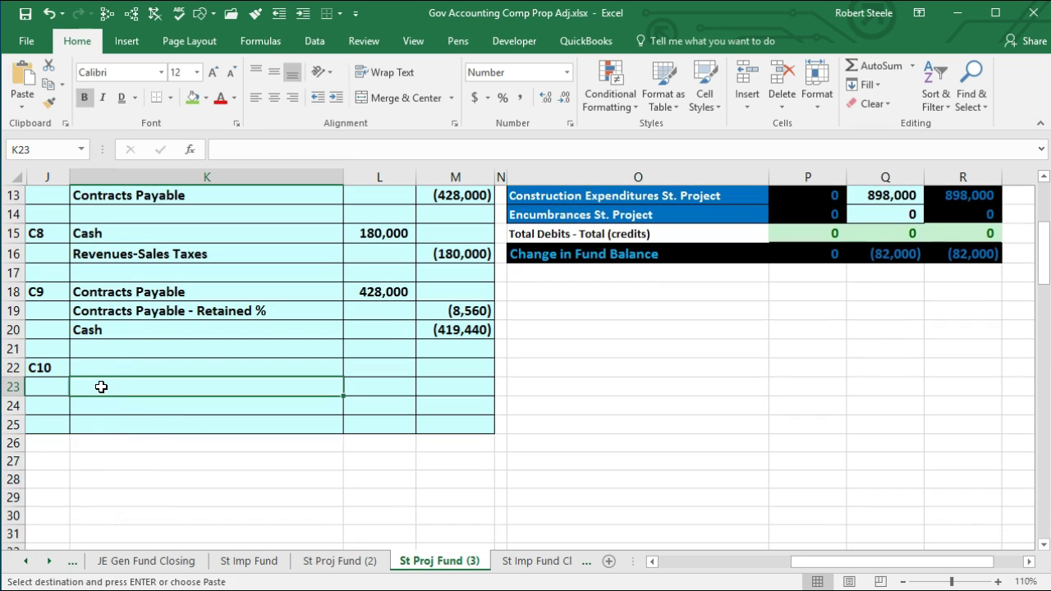
{"action": "right_click", "coordinate": [101, 387]}
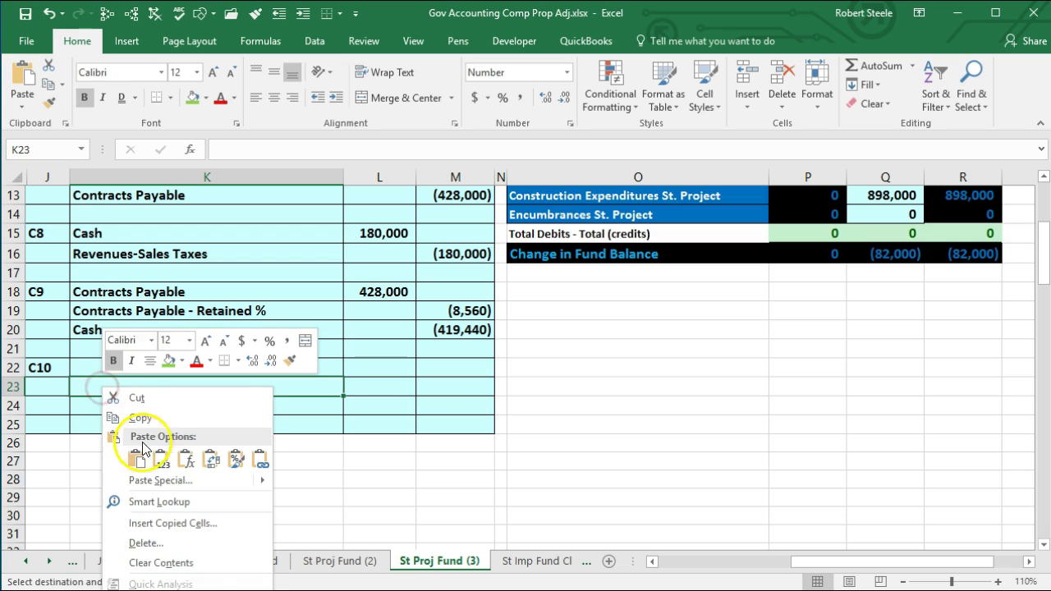
{"action": "left_click", "coordinate": [158, 463]}
- Enter -16,960 as the C10 Cash credit in M23
{"action": "left_click", "coordinate": [445, 390]}
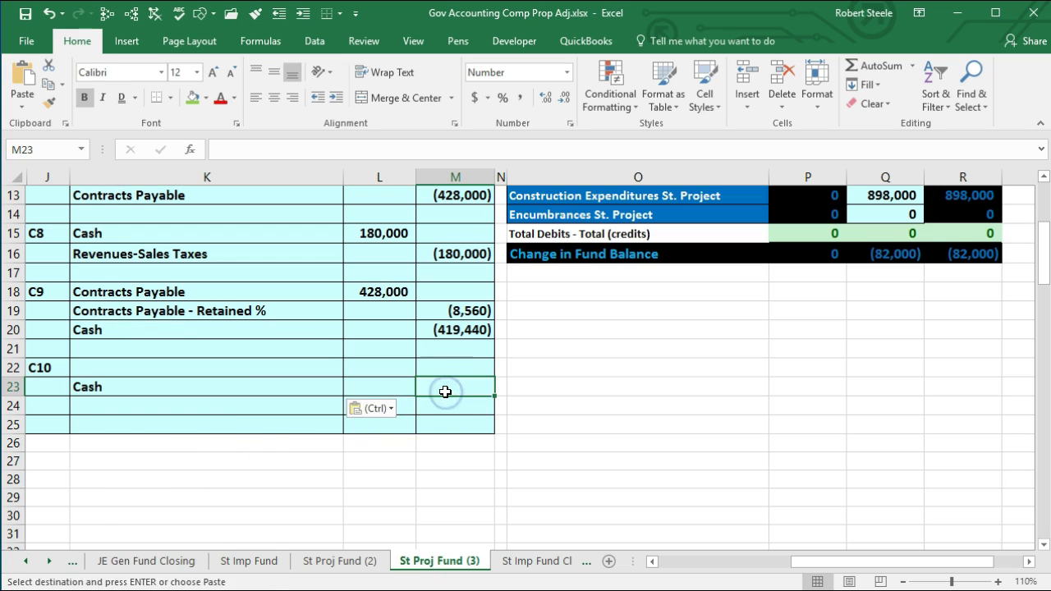
{"action": "scroll", "coordinate": [476, 417], "scroll_direction": "up", "scroll_amount": 4}
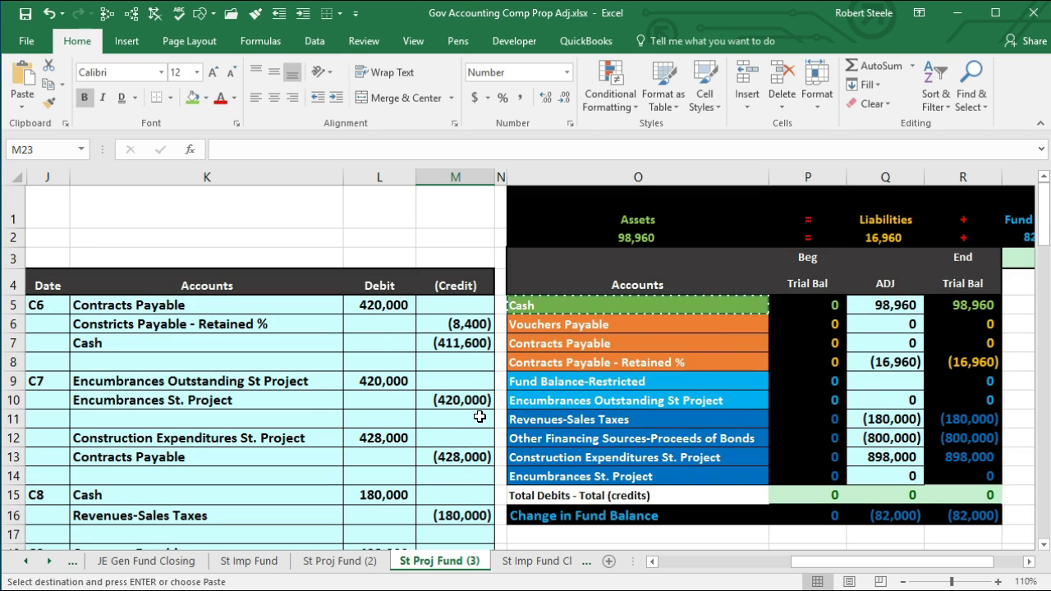
{"action": "scroll", "coordinate": [481, 415], "scroll_direction": "down", "scroll_amount": 4}
{"action": "type", "text": "-"}
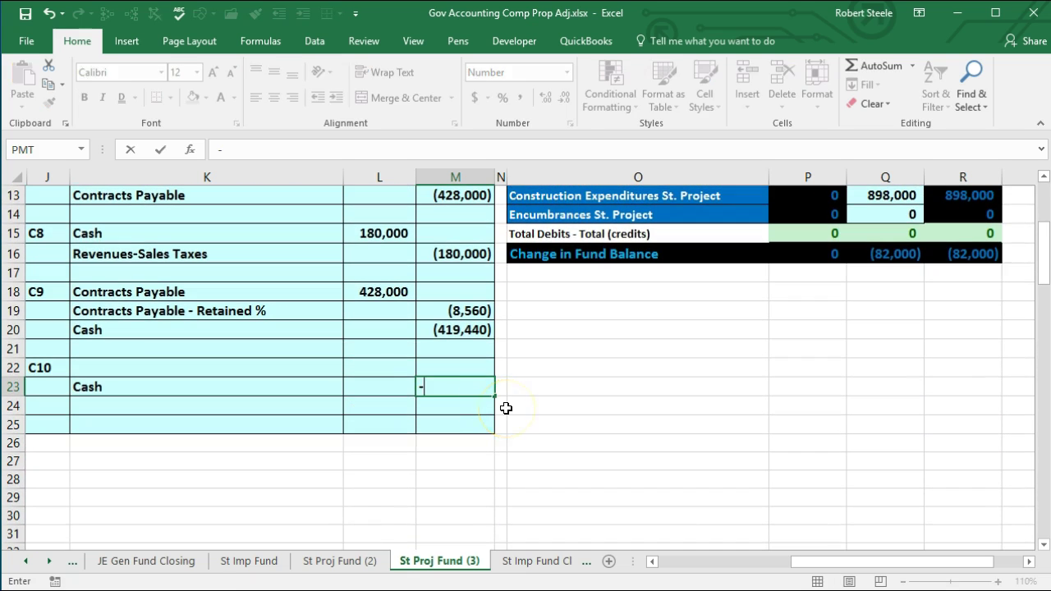
{"action": "scroll", "coordinate": [506, 409], "scroll_direction": "up", "scroll_amount": 4}
{"action": "left_click", "coordinate": [539, 399]}
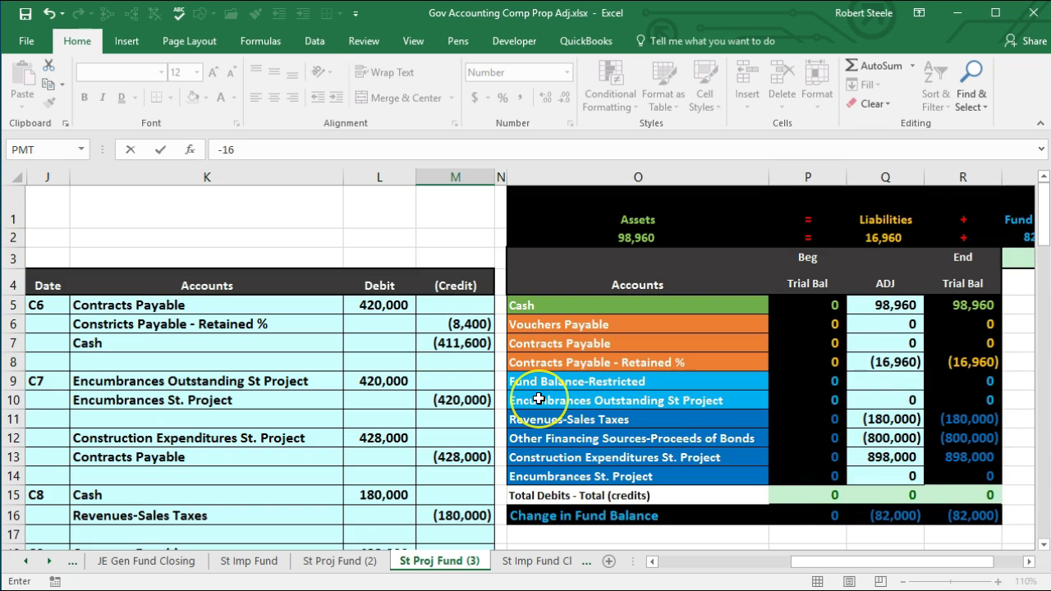
{"action": "type", "text": "16,960"}
{"action": "key", "text": "Return"}
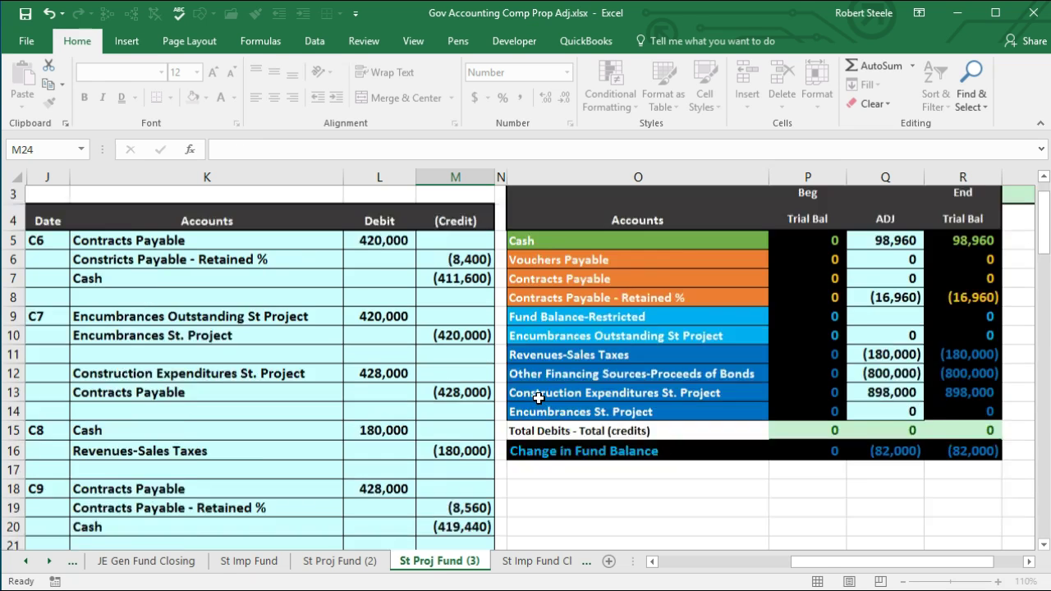
- Enter the C10 debit in L22 as the negative of the Cash credit in M23
{"action": "key", "text": "Left"}
{"action": "key", "text": "Up"}
{"action": "key", "text": "Up"}
{"action": "type", "text": "-"}
{"action": "key", "text": "Down"}
{"action": "key", "text": "Right"}
{"action": "key", "text": "Return"}
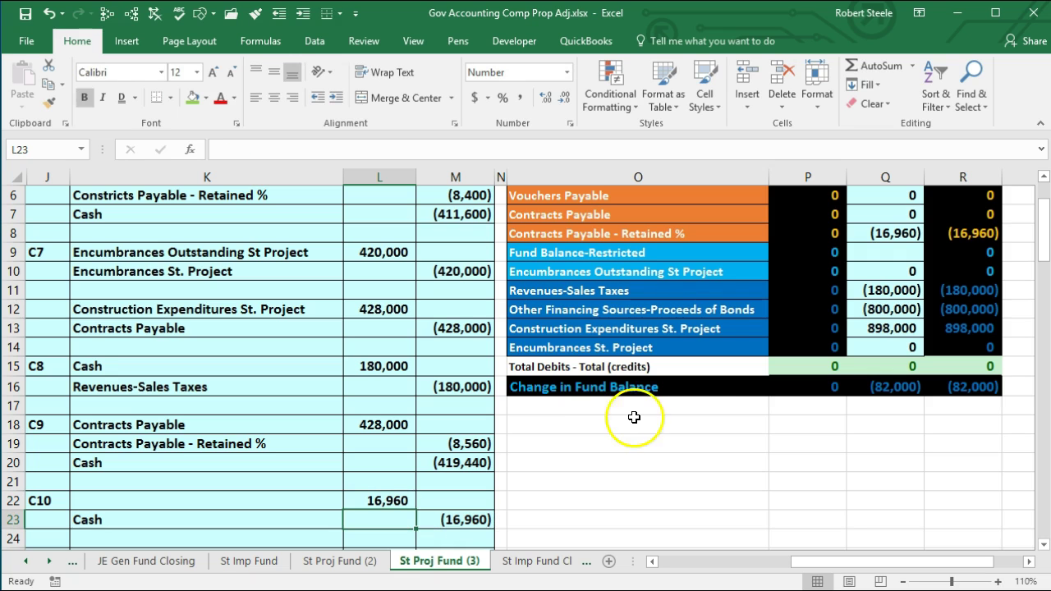
- Copy the Contracts Payable - Retained % account name from the trial balance and paste only its value into K22 of the C10 entry
{"action": "scroll", "coordinate": [716, 447], "scroll_direction": "up", "scroll_amount": 2}
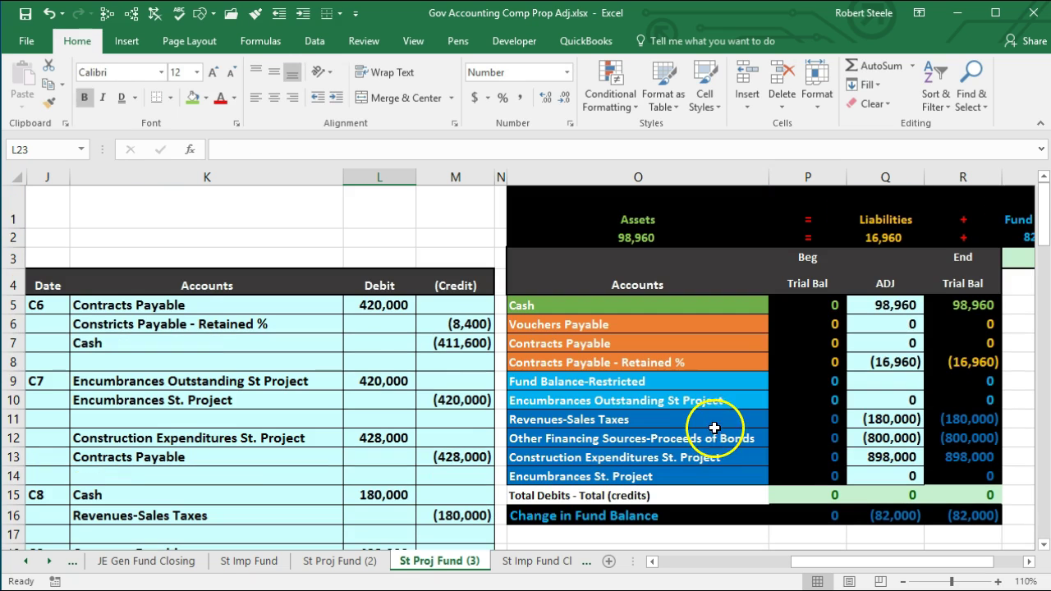
{"action": "left_click", "coordinate": [681, 363]}
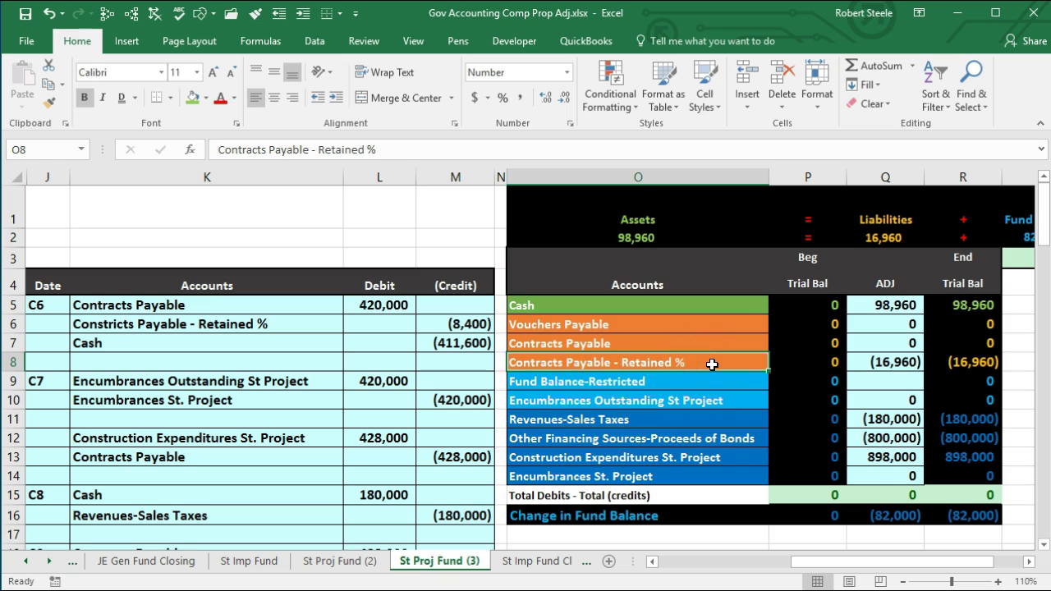
{"action": "right_click", "coordinate": [712, 364]}
{"action": "left_click", "coordinate": [729, 396]}
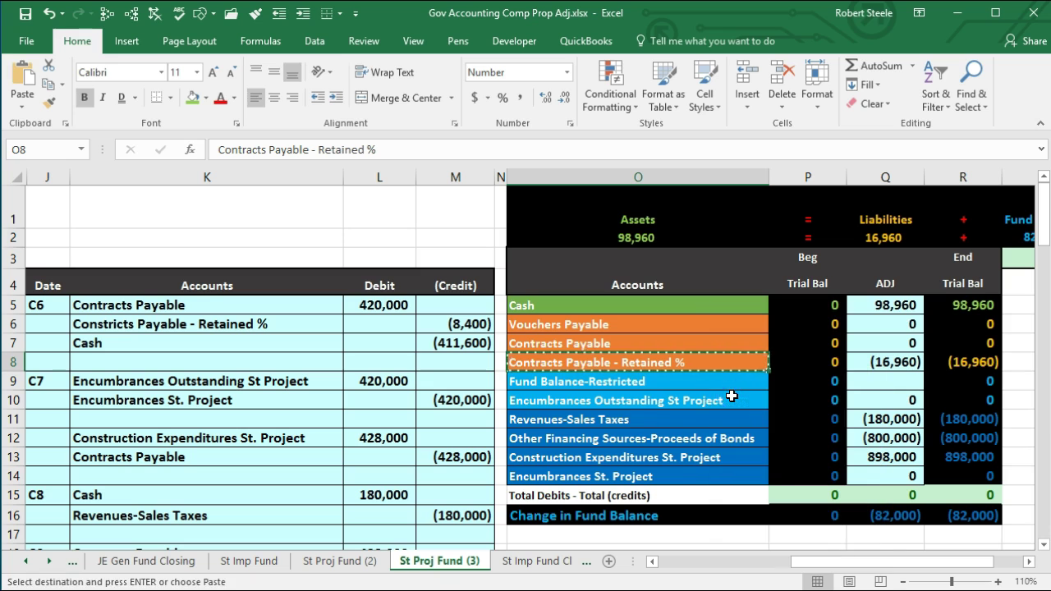
{"action": "scroll", "coordinate": [301, 418], "scroll_direction": "down", "scroll_amount": 3}
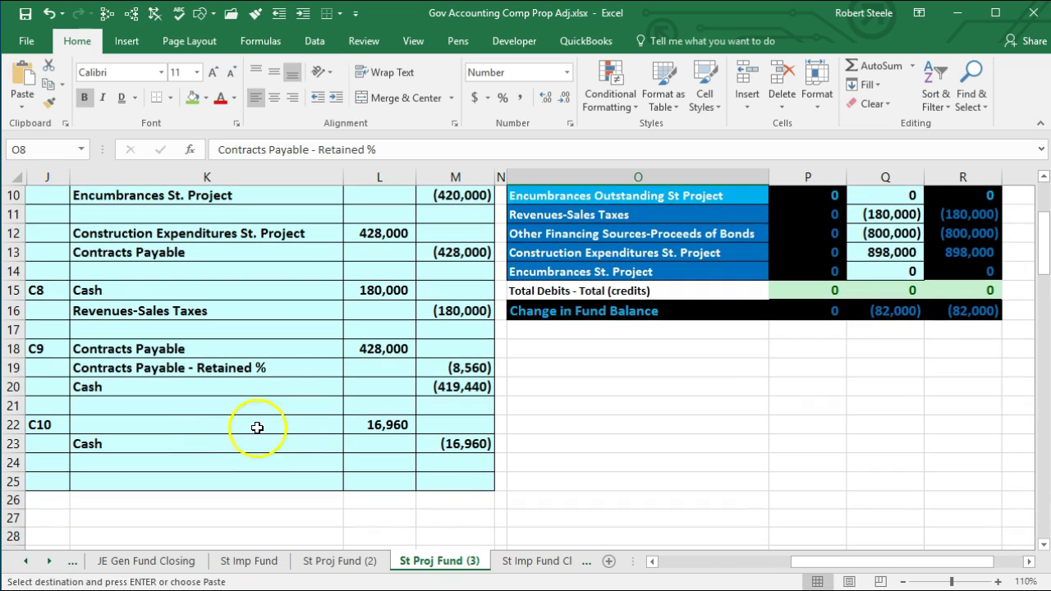
{"action": "left_click", "coordinate": [200, 423]}
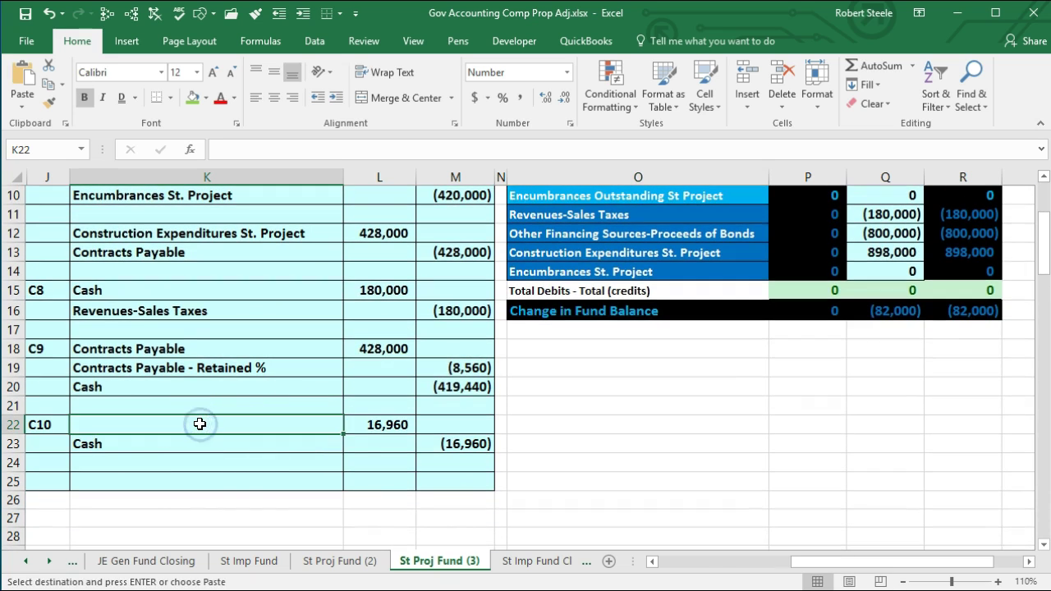
{"action": "right_click", "coordinate": [201, 425]}
{"action": "left_click", "coordinate": [259, 496]}
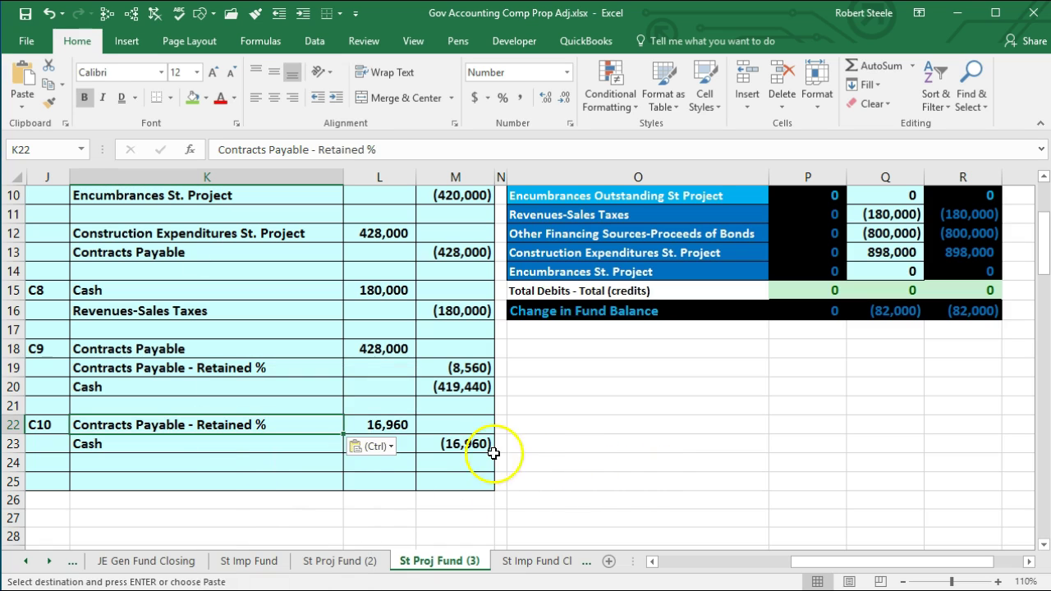
{"action": "left_click", "coordinate": [456, 444]}
{"action": "double_click", "coordinate": [456, 444]}
{"action": "key", "text": "Return"}
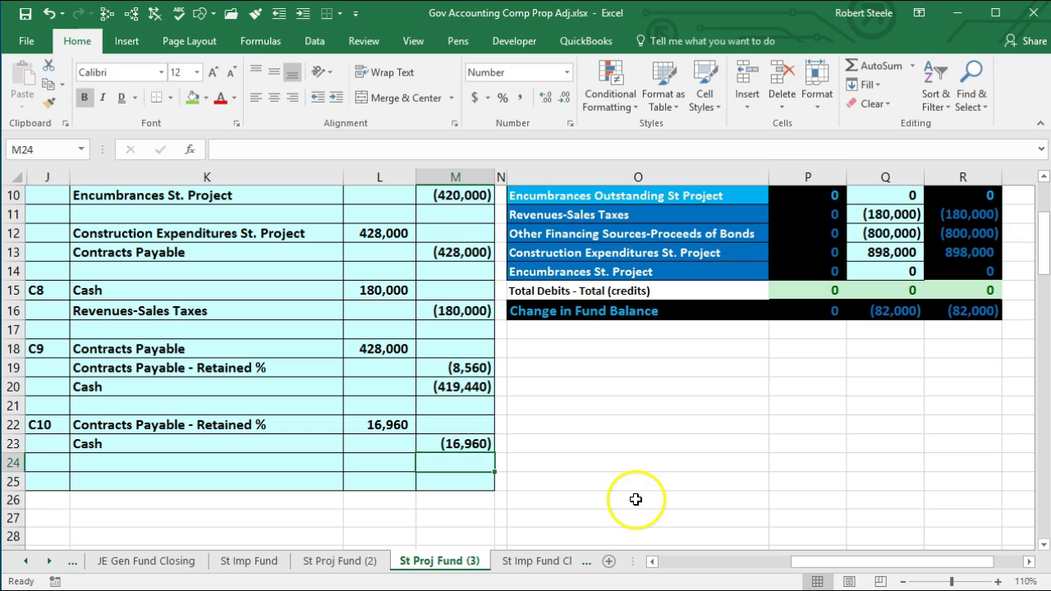
- Post the C10 debit to Contracts Payable - Retained % by extending the adjustment formula in Q8 to =M6+M19+L22
{"action": "scroll", "coordinate": [636, 500], "scroll_direction": "up", "scroll_amount": 3}
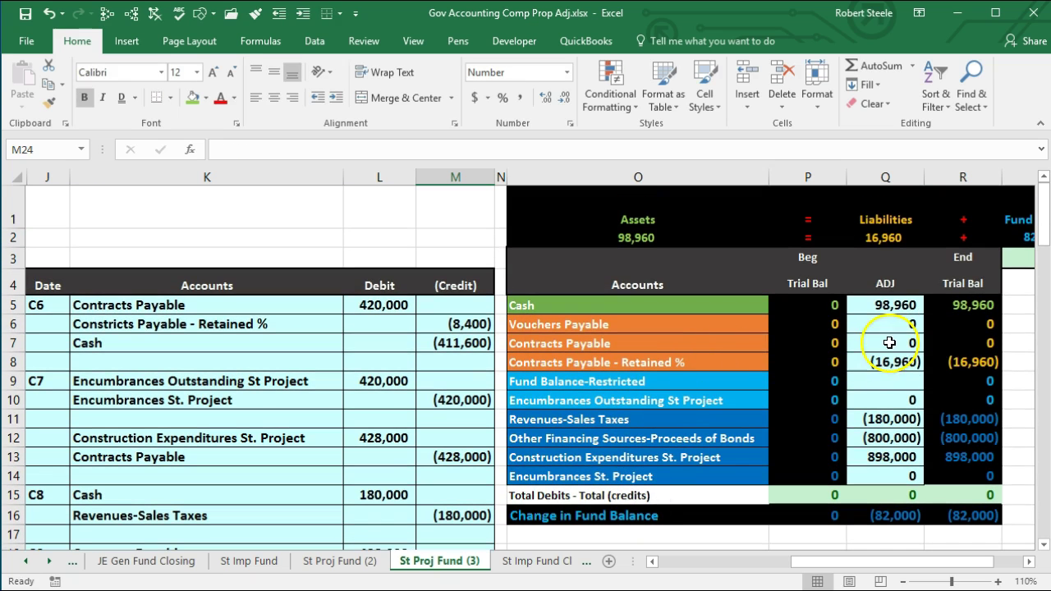
{"action": "left_click", "coordinate": [890, 342]}
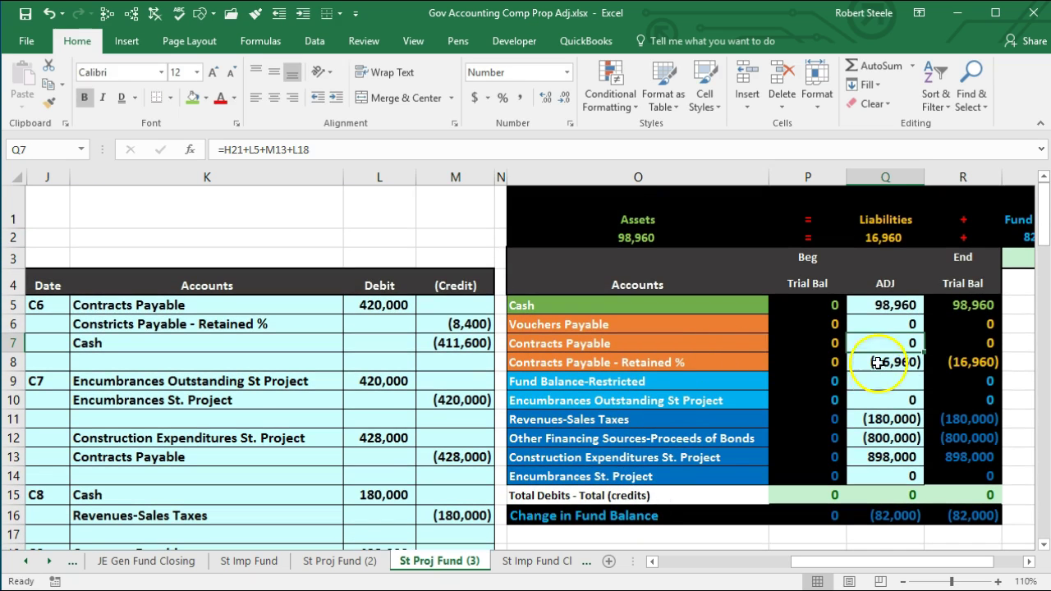
{"action": "left_click", "coordinate": [879, 363]}
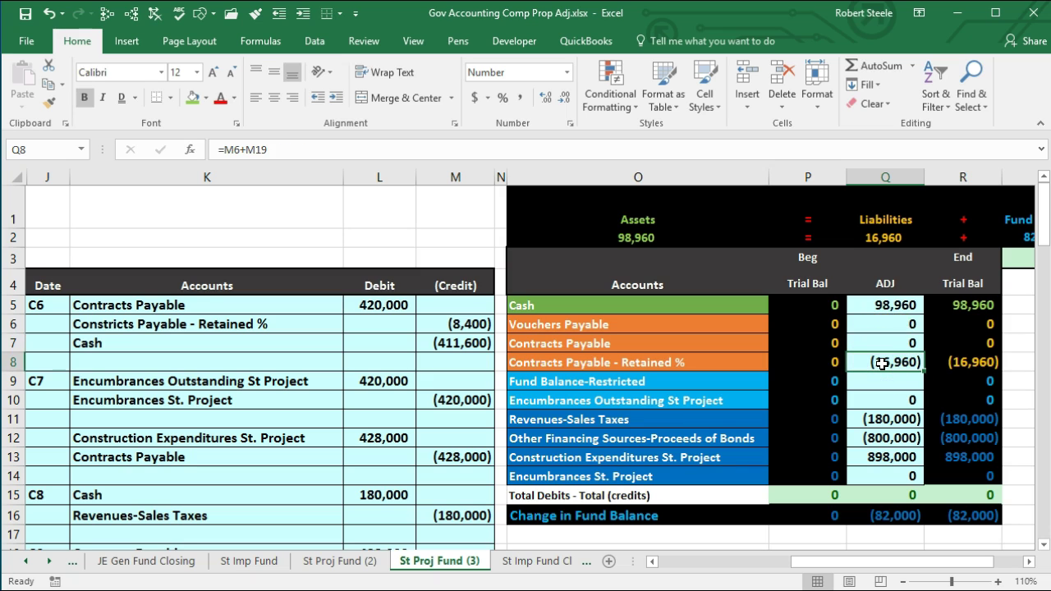
{"action": "double_click", "coordinate": [881, 362]}
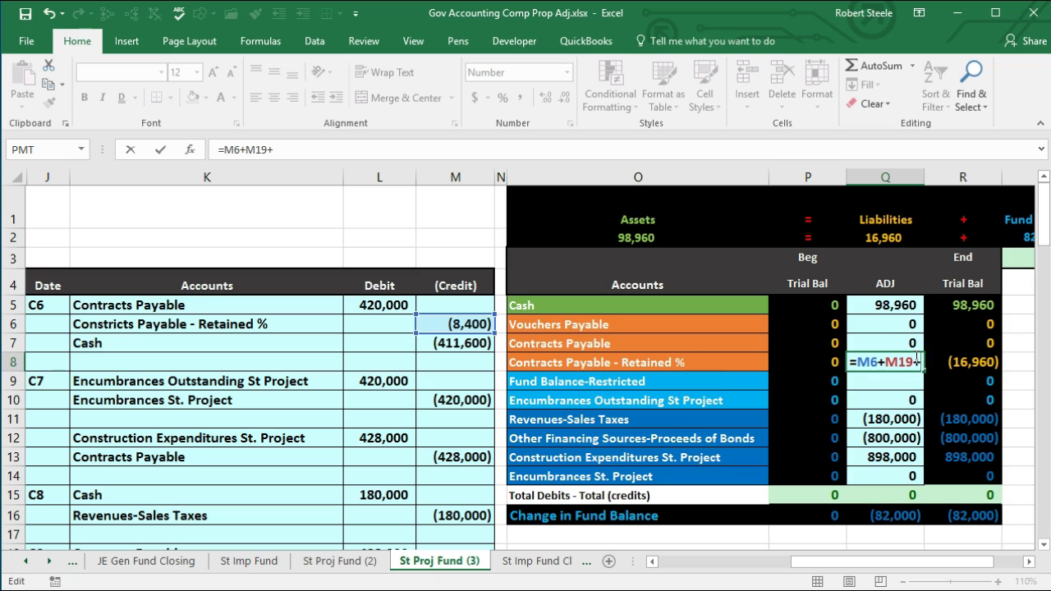
{"action": "scroll", "coordinate": [696, 364], "scroll_direction": "down", "scroll_amount": 4}
{"action": "left_click", "coordinate": [375, 367]}
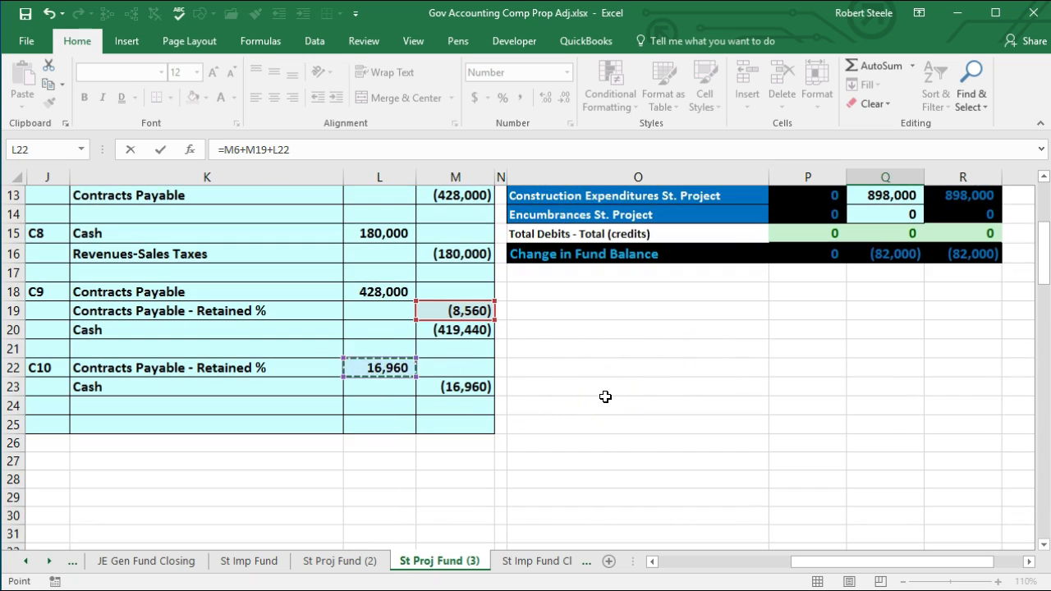
{"action": "key", "text": "Return"}
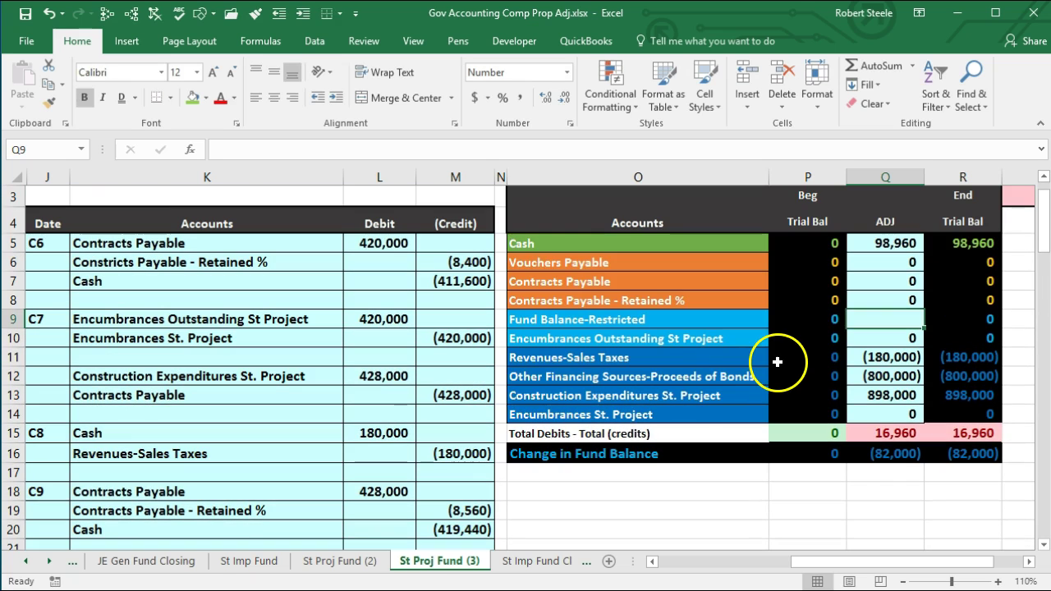
- Post the C10 credit to Cash by adding M23 to the adjustment formula in Q5, giving =G11+H15+M7+L15+M20+M23
{"action": "left_click", "coordinate": [876, 243]}
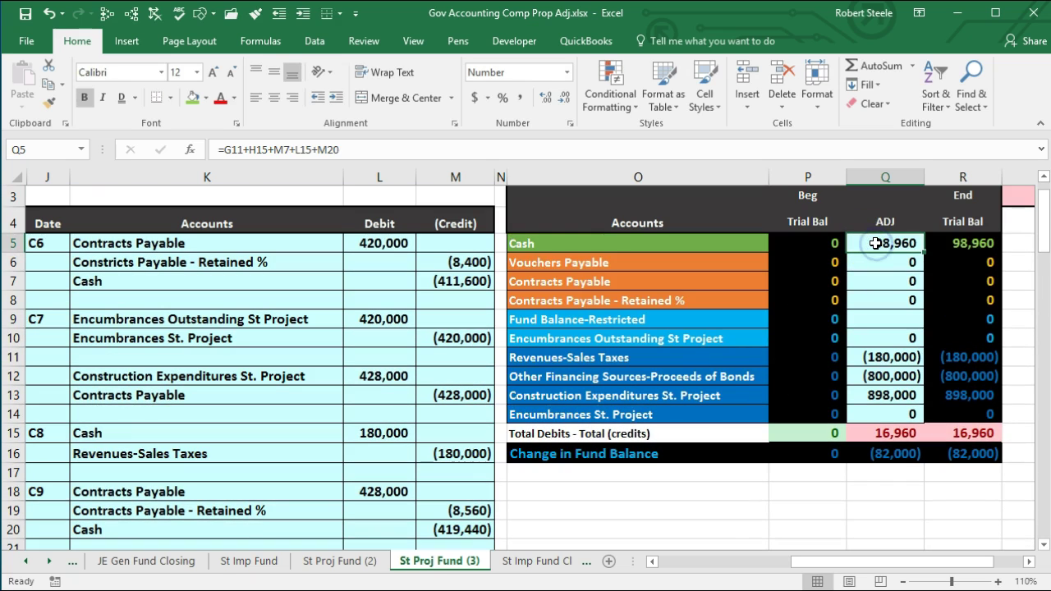
{"action": "scroll", "coordinate": [643, 399], "scroll_direction": "down", "scroll_amount": 4}
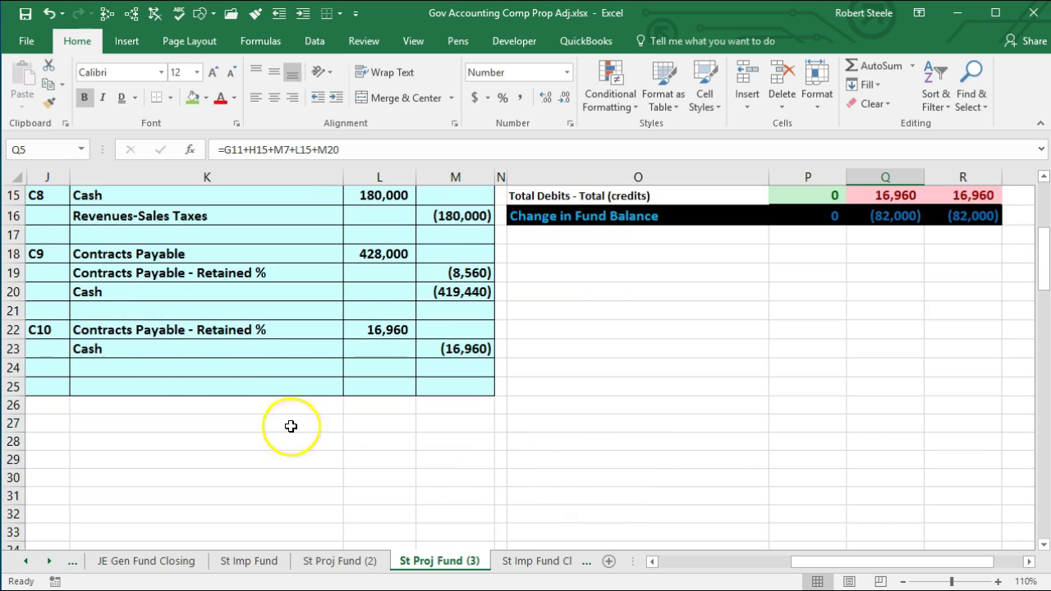
{"action": "left_click", "coordinate": [108, 347]}
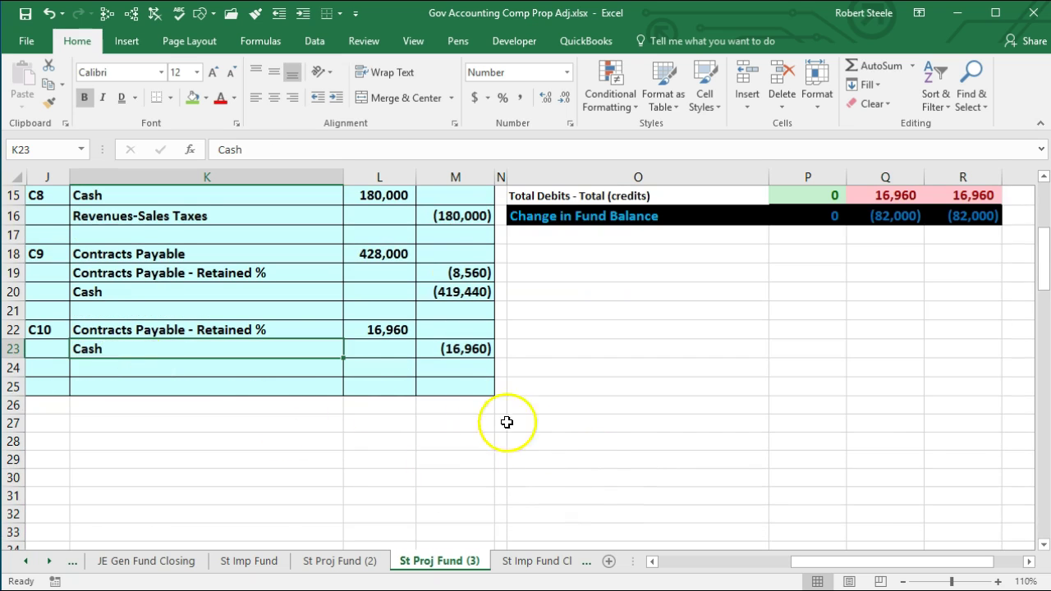
{"action": "scroll", "coordinate": [585, 460], "scroll_direction": "up", "scroll_amount": 5}
{"action": "left_click", "coordinate": [600, 300]}
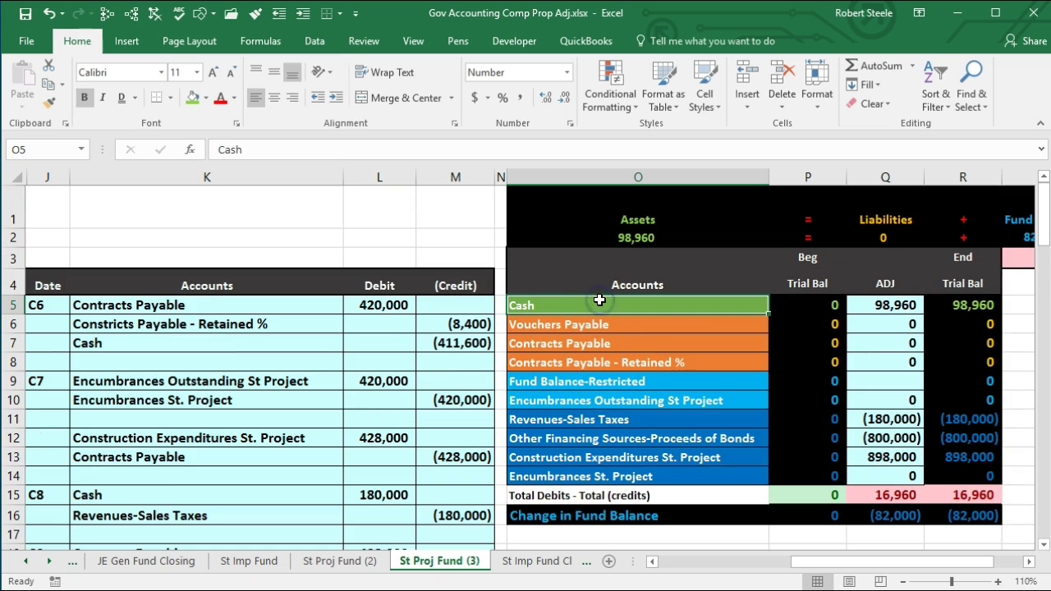
{"action": "left_click", "coordinate": [896, 305]}
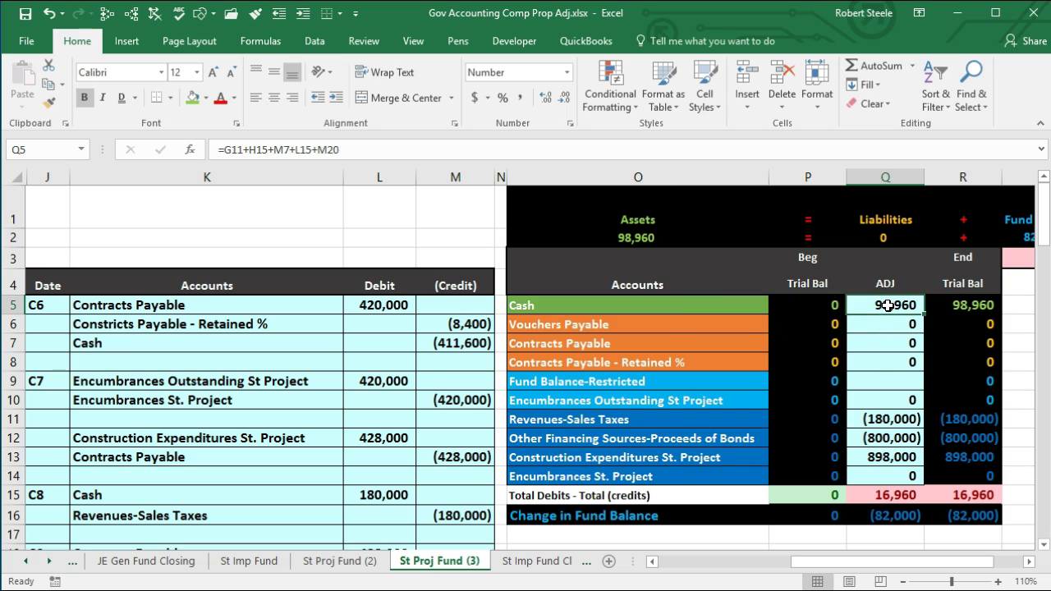
{"action": "double_click", "coordinate": [888, 305]}
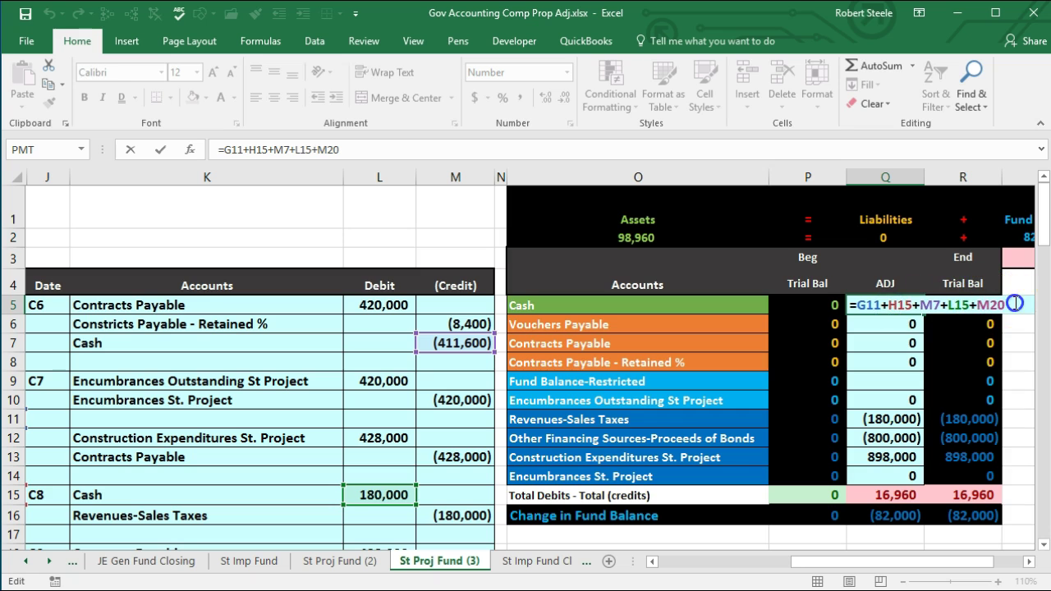
{"action": "type", "text": "+"}
{"action": "scroll", "coordinate": [464, 465], "scroll_direction": "down", "scroll_amount": 4}
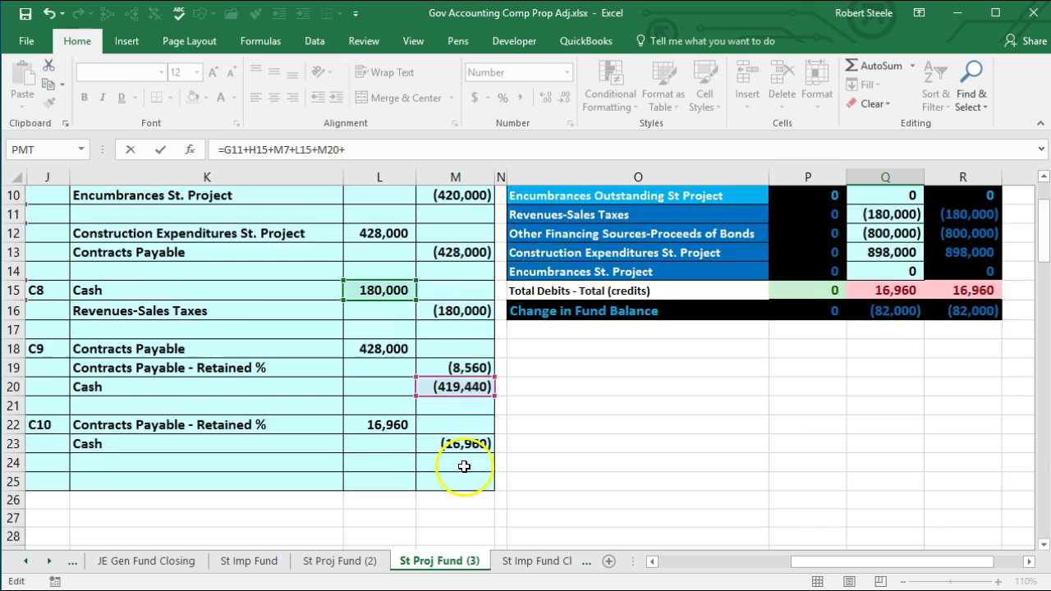
{"action": "left_click", "coordinate": [465, 390]}
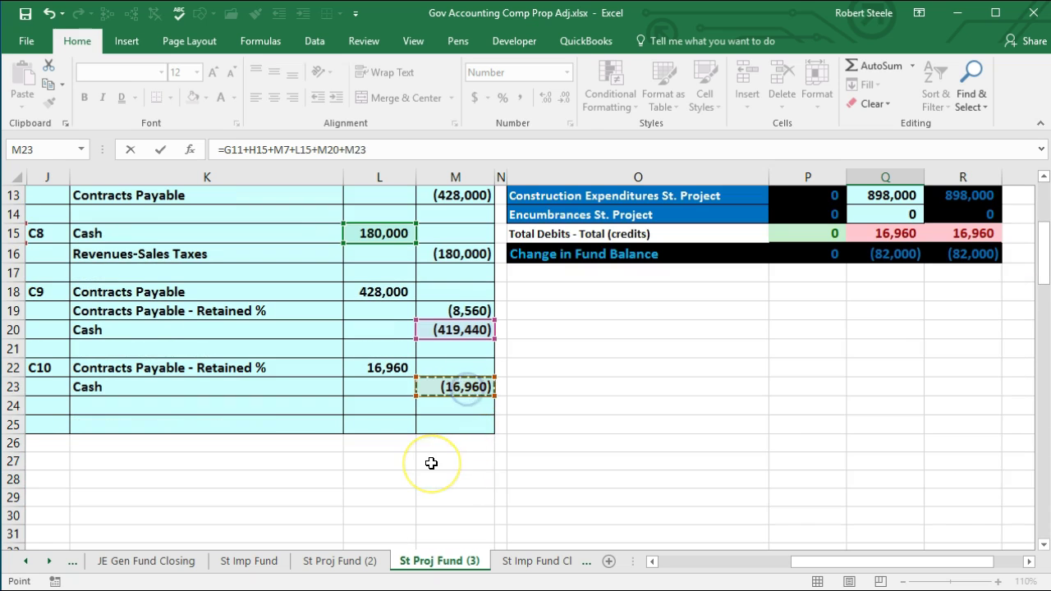
{"action": "scroll", "coordinate": [431, 463], "scroll_direction": "up", "scroll_amount": 4}
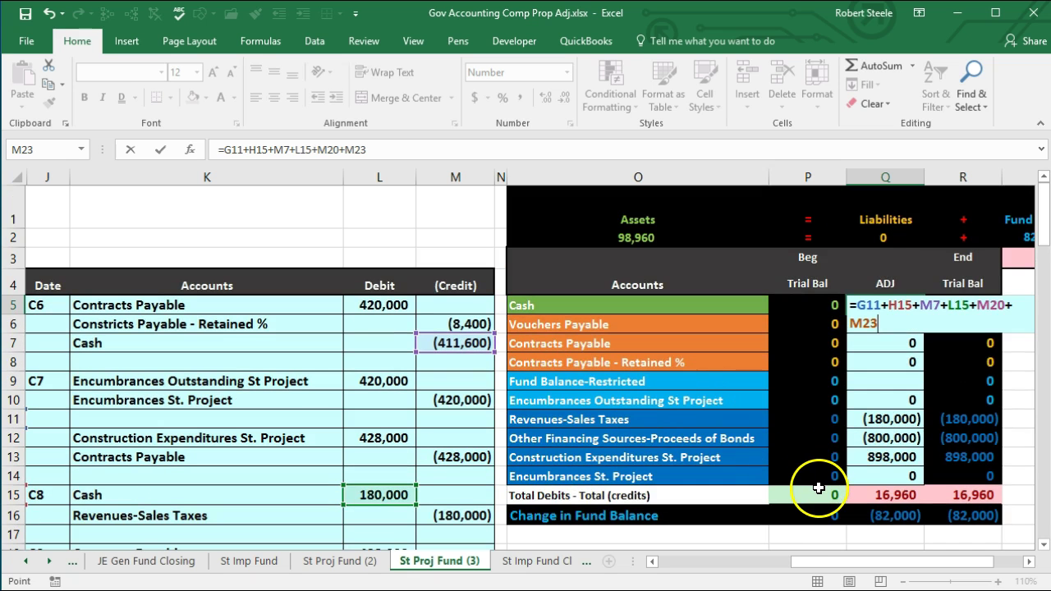
{"action": "key", "text": "Return"}
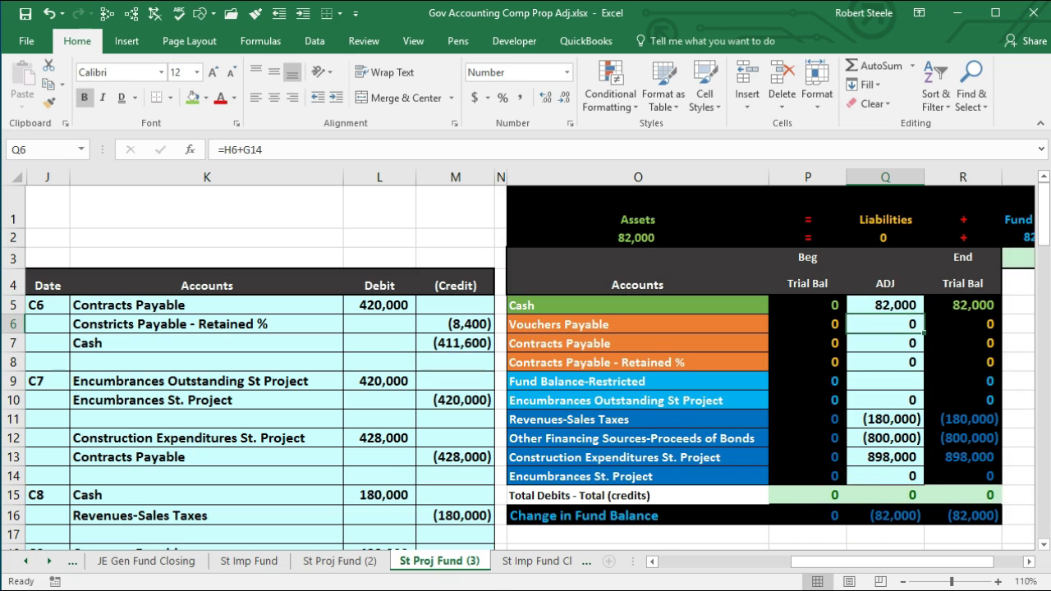
- Review the C6 to C10 transaction list in columns A to C alongside the journal entries and trial balance
{"action": "left_click", "coordinate": [655, 382]}
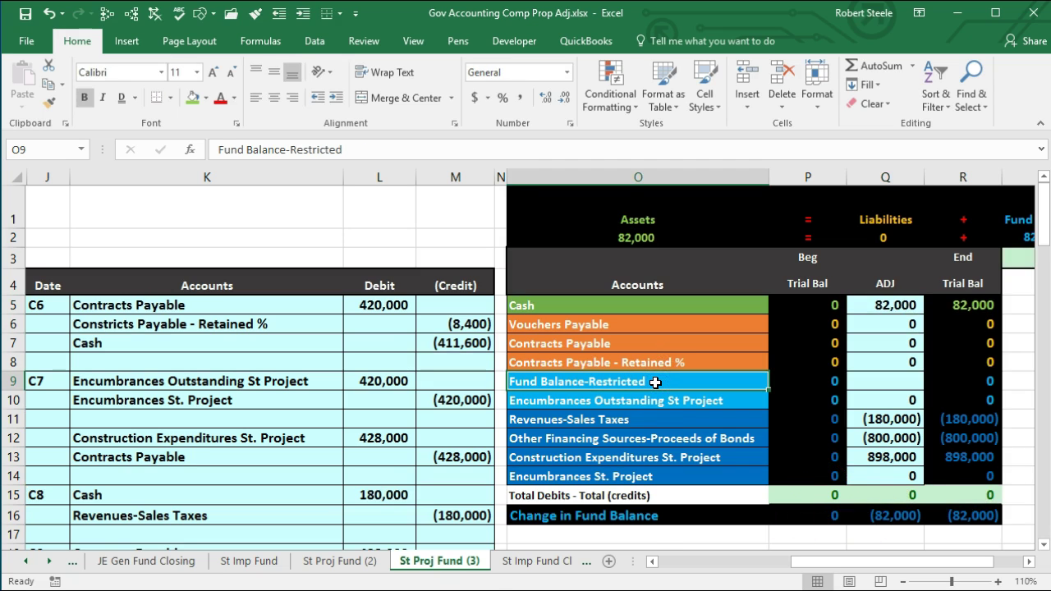
{"action": "key", "text": "Left"}
{"action": "key", "text": "Left"}
{"action": "key", "text": "Left"}
{"action": "key", "text": "Left"}
{"action": "key", "text": "Left"}
{"action": "key", "text": "Left"}
{"action": "key", "text": "Left"}
{"action": "key", "text": "Left"}
{"action": "key", "text": "Left"}
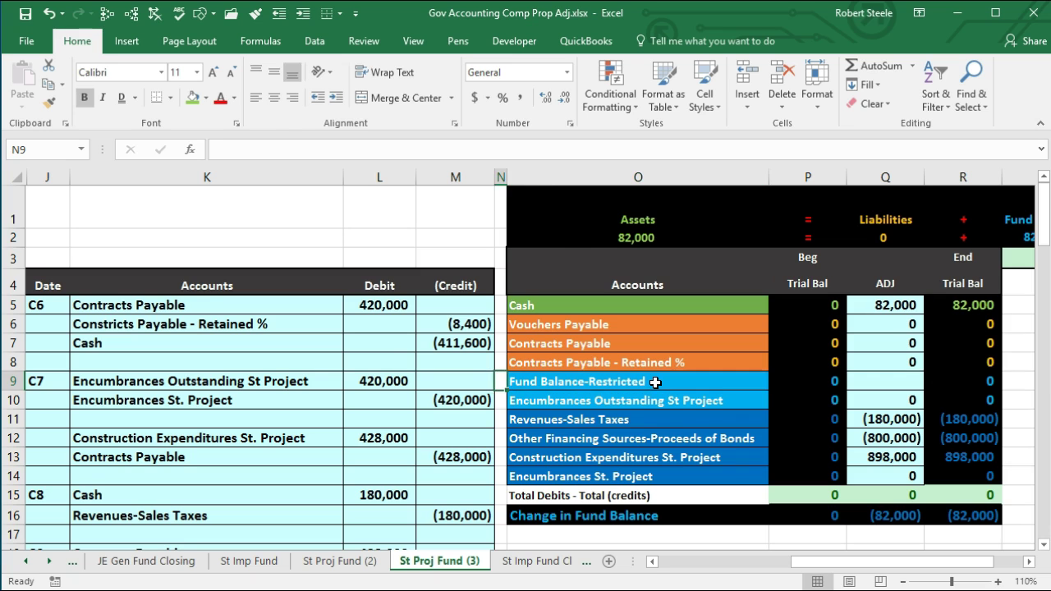
{"action": "key", "text": "Right"}
{"action": "key", "text": "Right"}
{"action": "key", "text": "Right"}
{"action": "key", "text": "Right"}
{"action": "key", "text": "Right"}
{"action": "key", "text": "Right"}
{"action": "key", "text": "Right"}
{"action": "key", "text": "Right"}
{"action": "key", "text": "Right"}
{"action": "key", "text": "Right"}
{"action": "key", "text": "Right"}
{"action": "key", "text": "Right"}
{"action": "key", "text": "Right"}
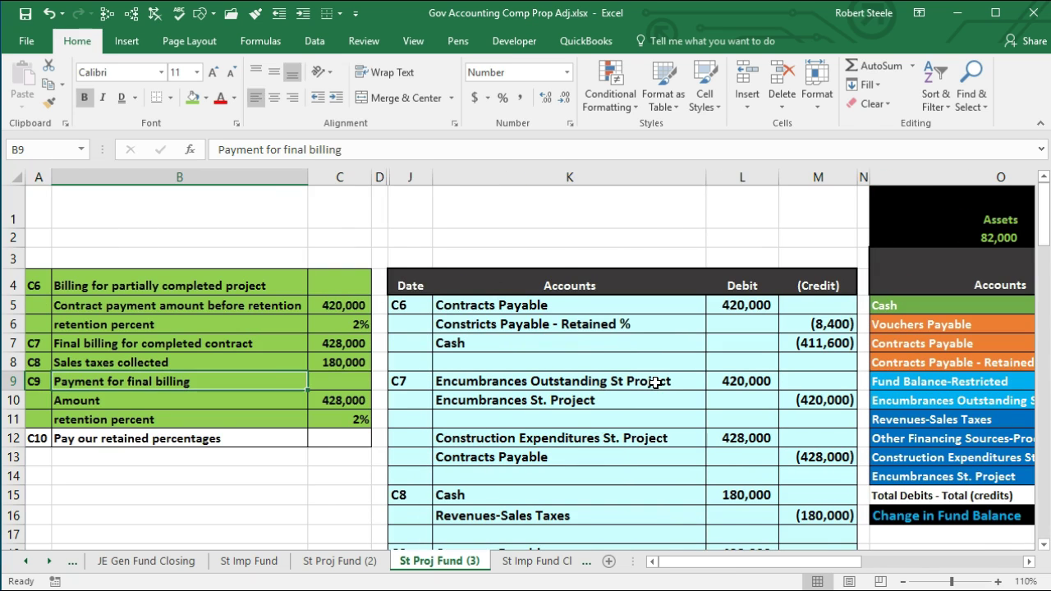